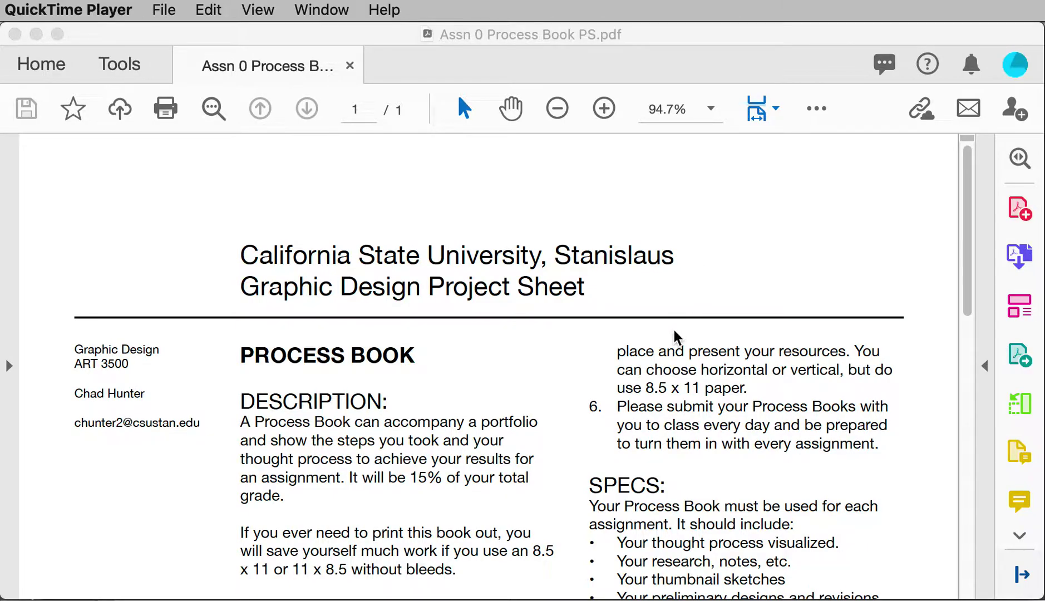
Scroll up and down through the project sheet in Acrobat to review it.
scroll(590, 379, down, 5)
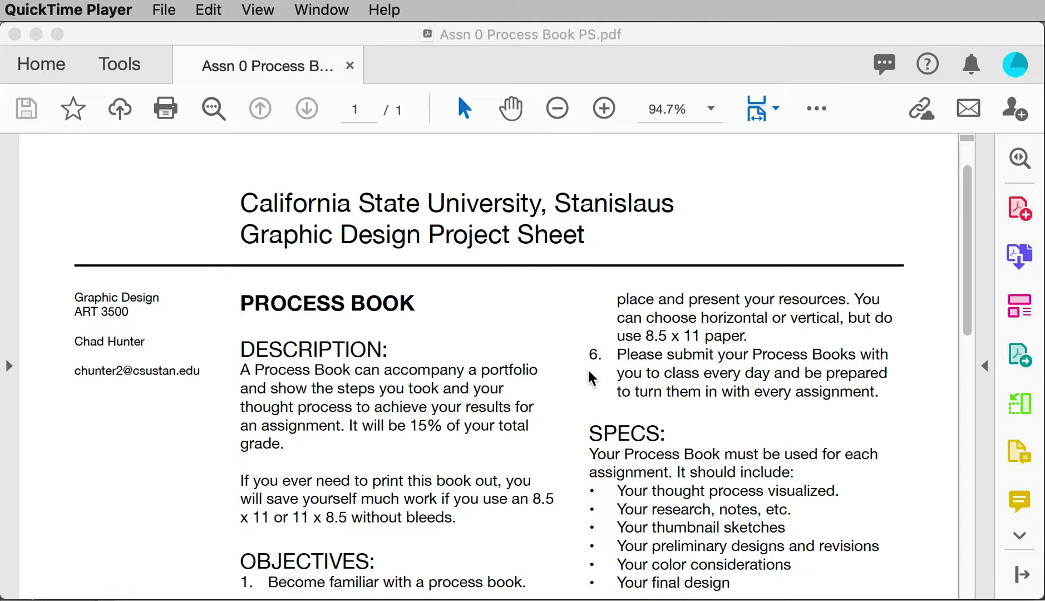
scroll(591, 380, down, 5)
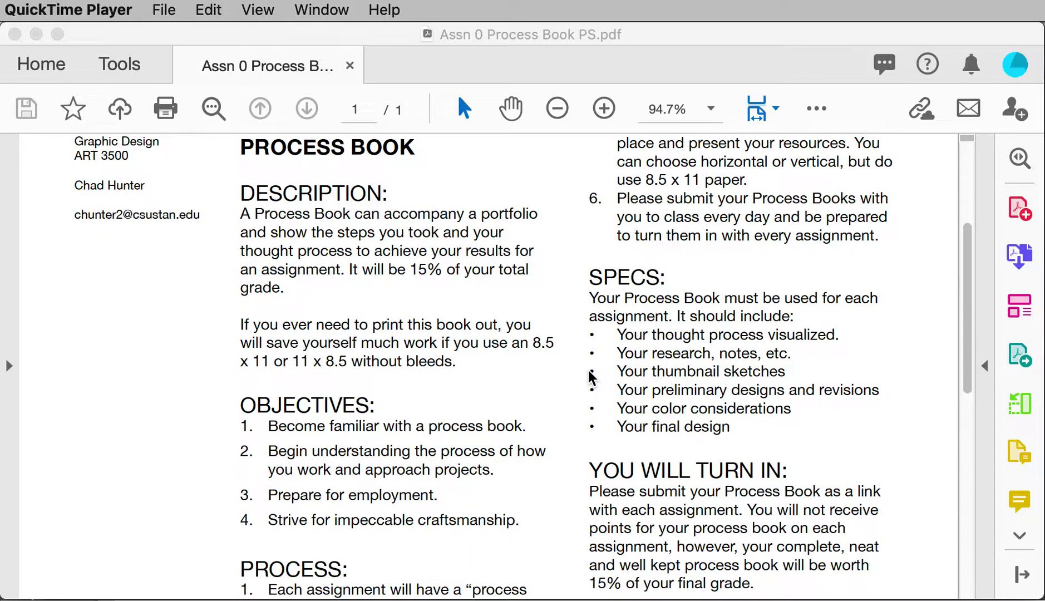
scroll(590, 379, down, 1)
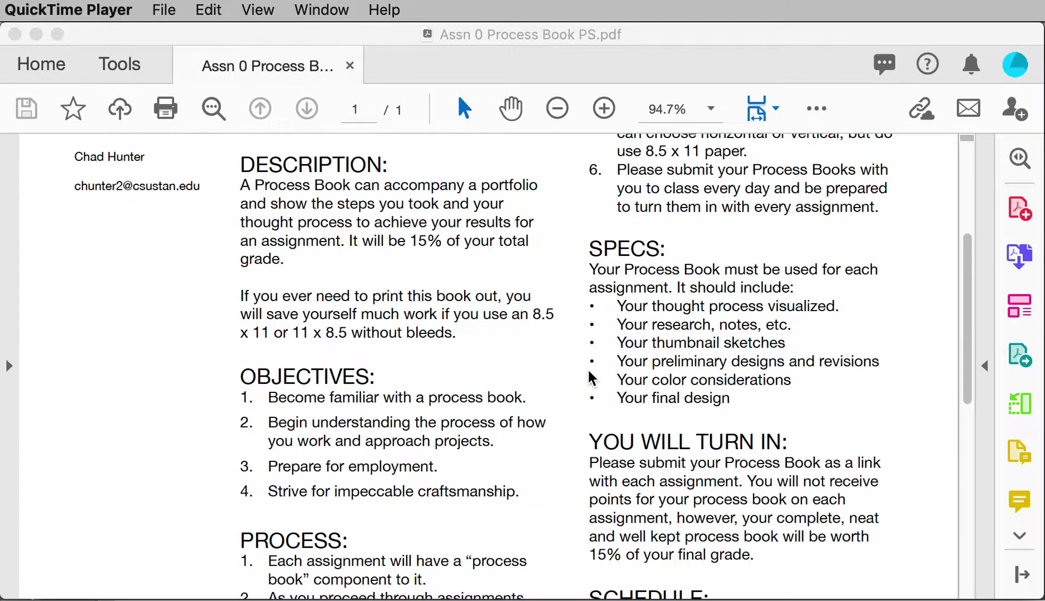
scroll(590, 378, up, 10)
scroll(590, 379, down, 20)
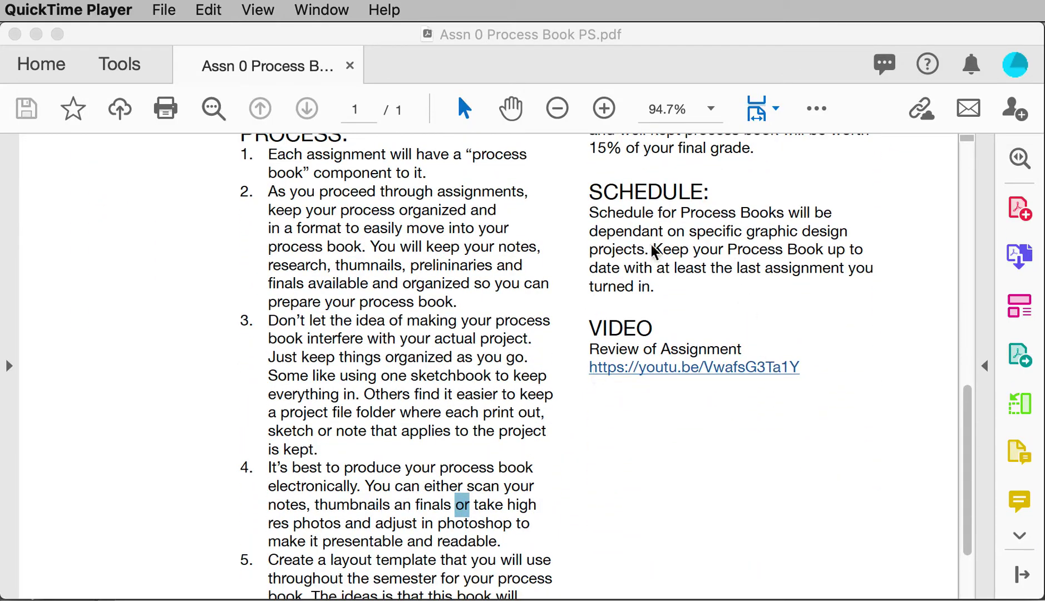
scroll(617, 226, up, 3)
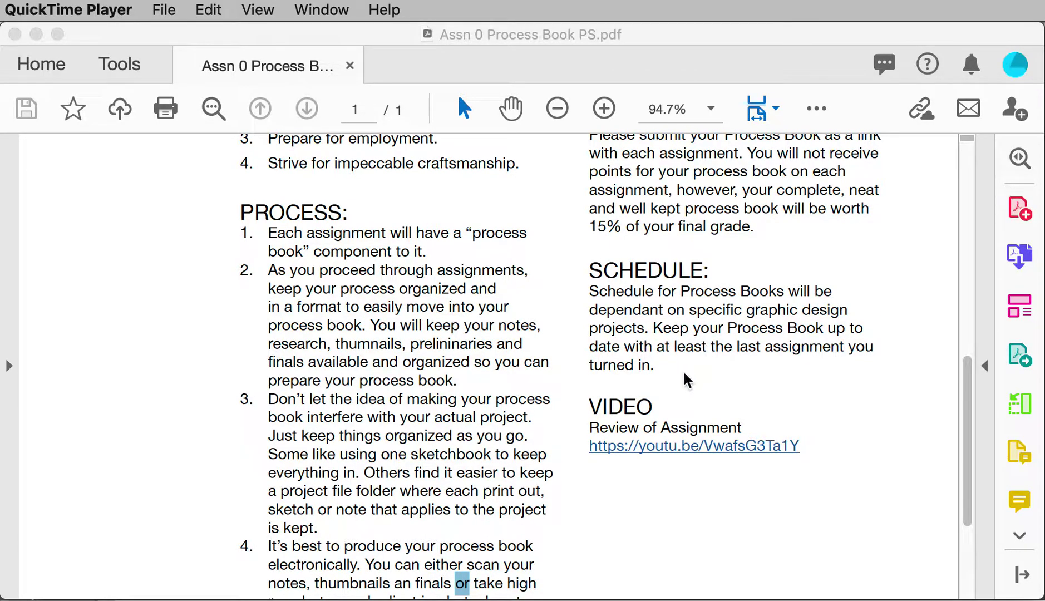
scroll(693, 384, up, 8)
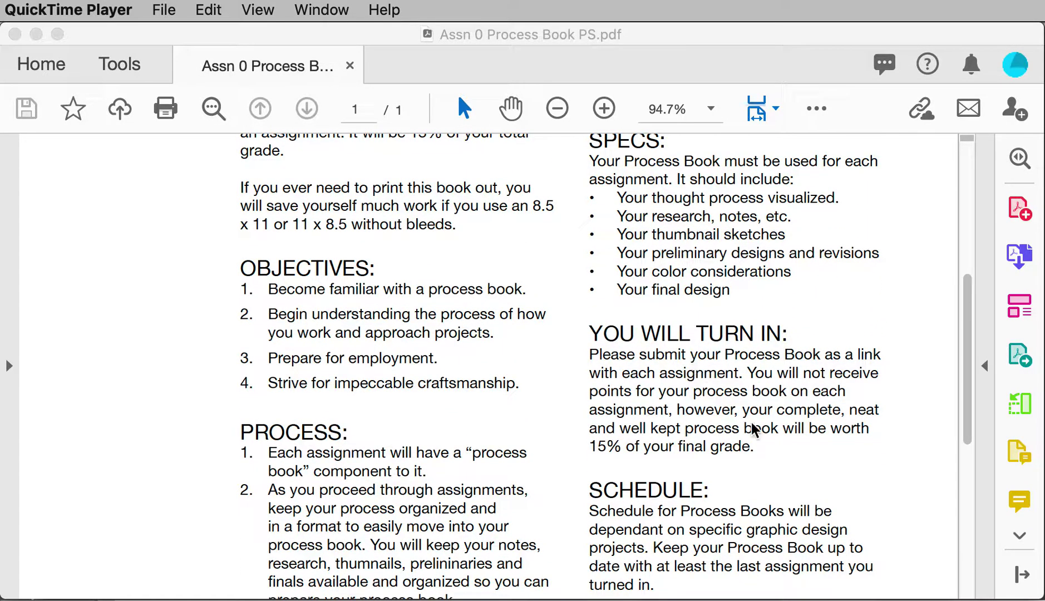
scroll(753, 428, down, 1)
scroll(753, 429, down, 6)
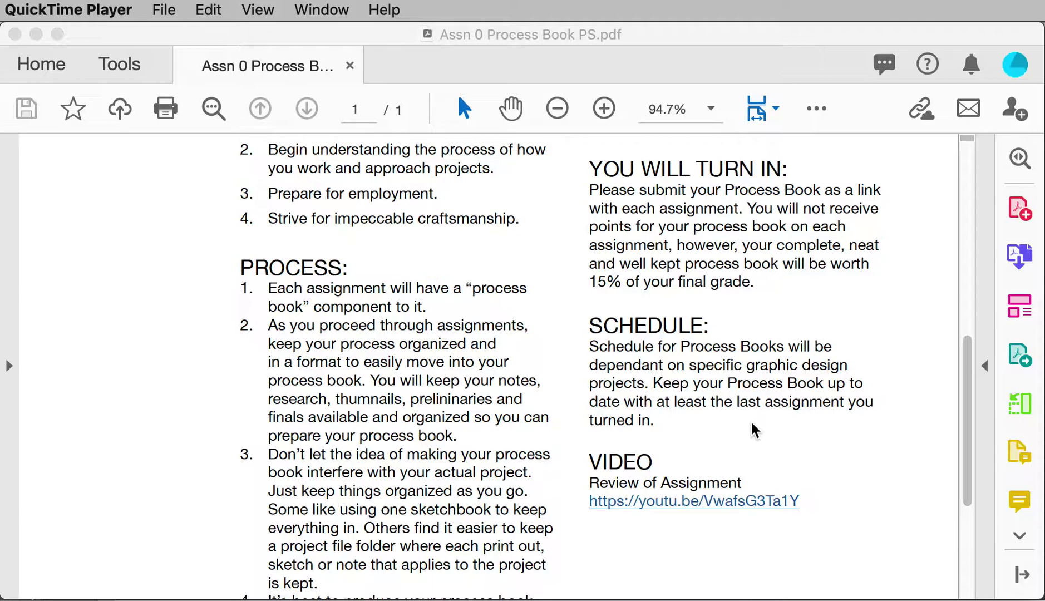
scroll(753, 429, up, 4)
scroll(753, 428, up, 7)
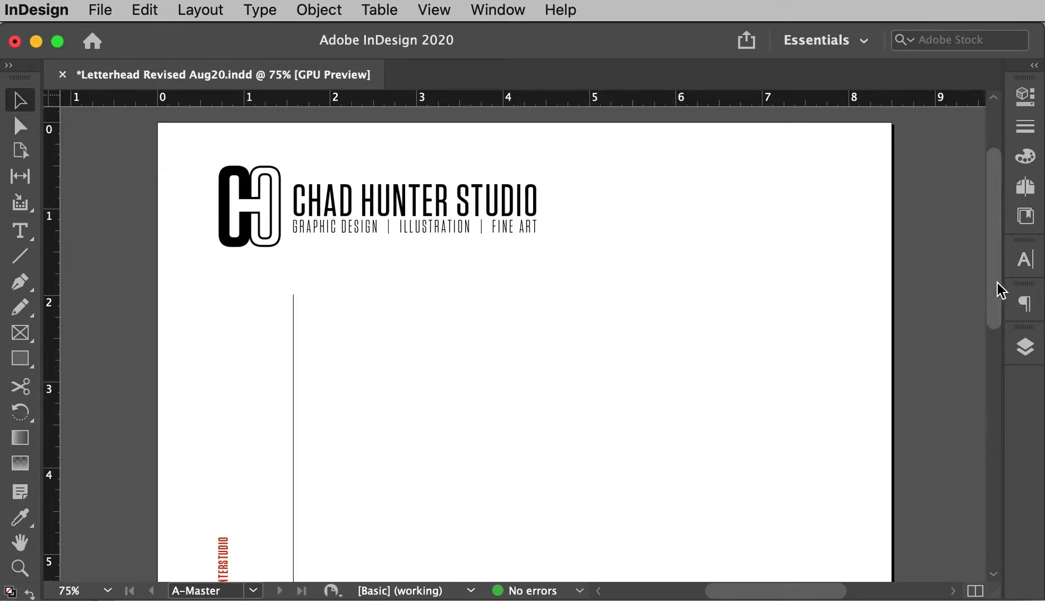
Look through the Character, Paragraph, Layers and CC Libraries panels, ending on the Pages panel.
click(1025, 260)
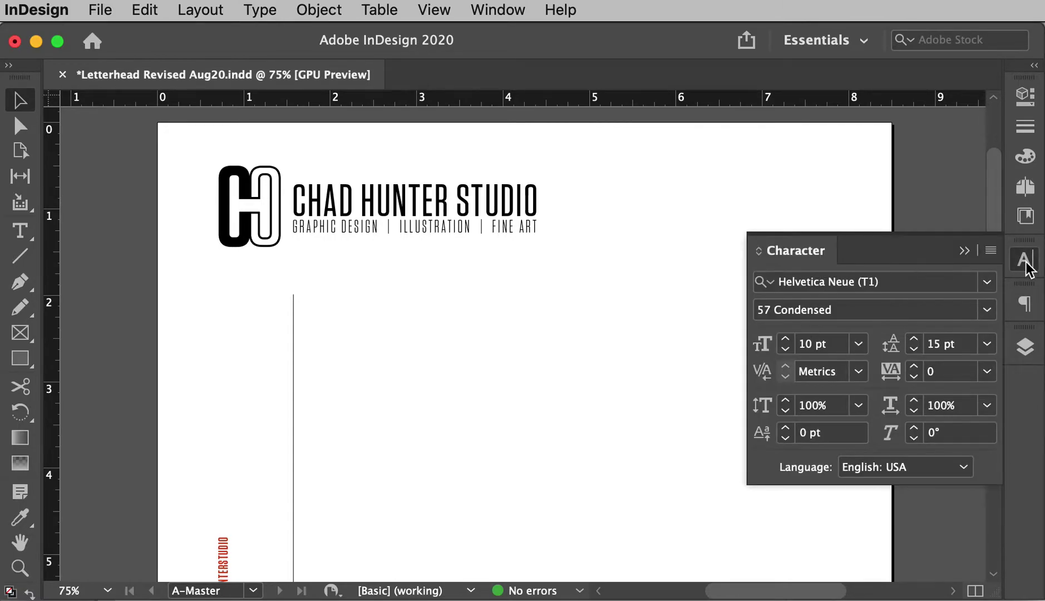
click(1027, 266)
click(1029, 306)
click(1030, 310)
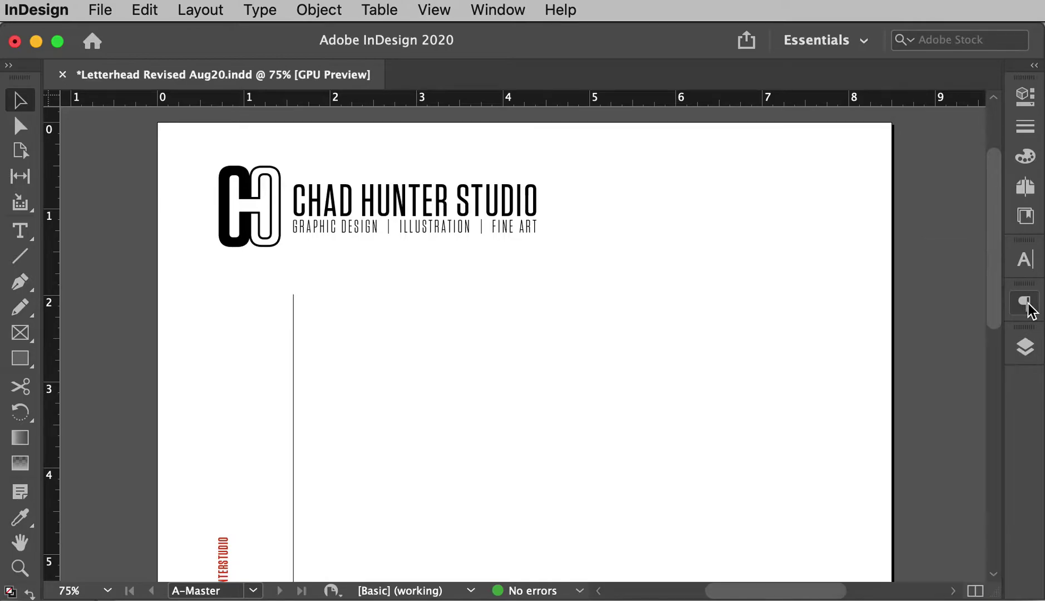
click(1028, 355)
click(1028, 356)
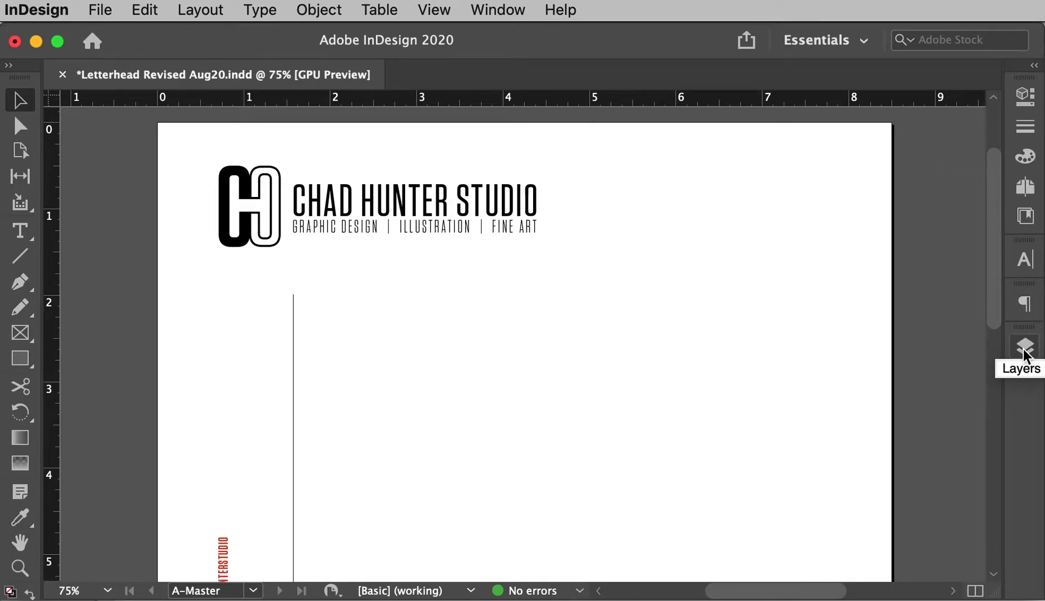
click(1028, 217)
click(1028, 218)
click(1027, 187)
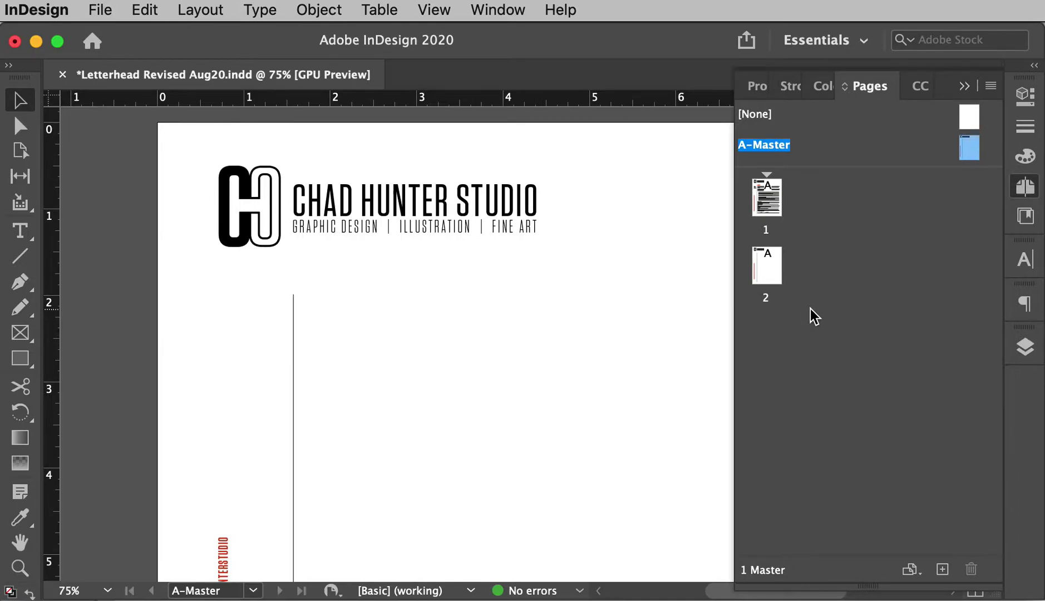
View the full A-Master letterhead page, then move to page 2.
double_click(970, 152)
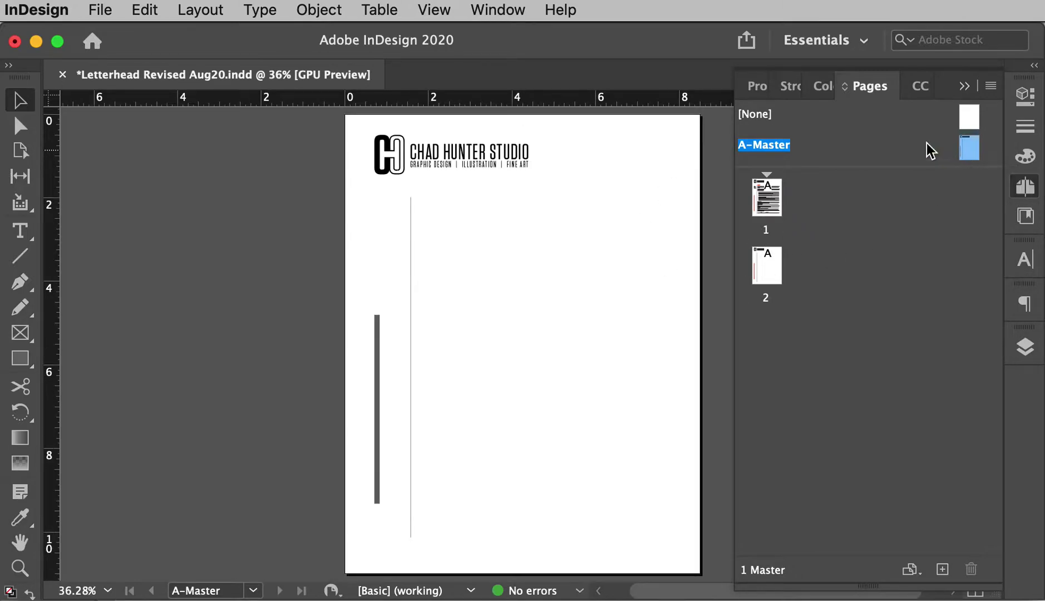
double_click(768, 273)
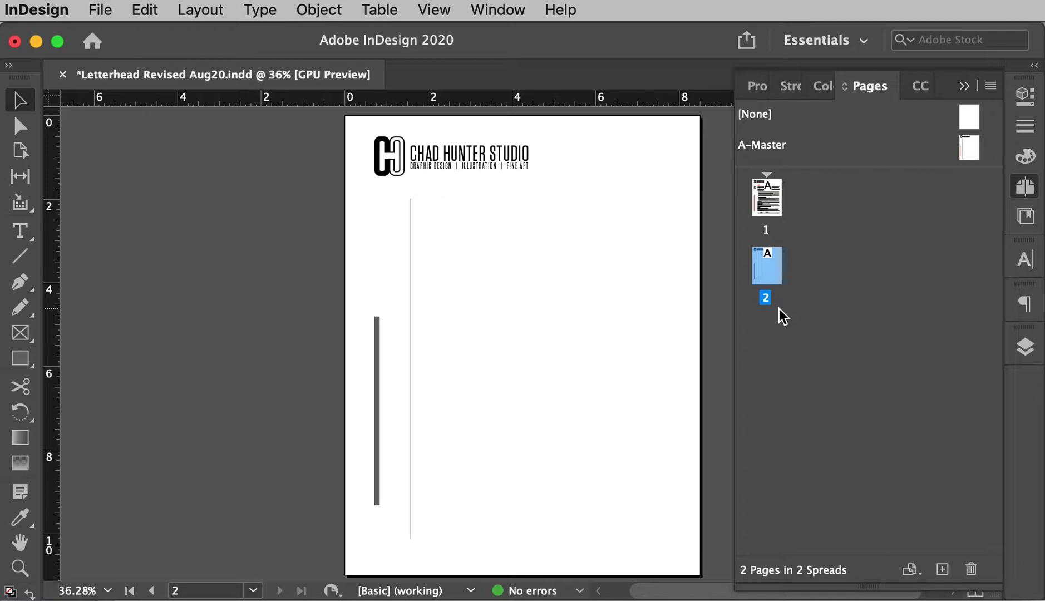
Go to page 1 and inspect the PROPOSAL letter up close at 100% zoom.
double_click(767, 204)
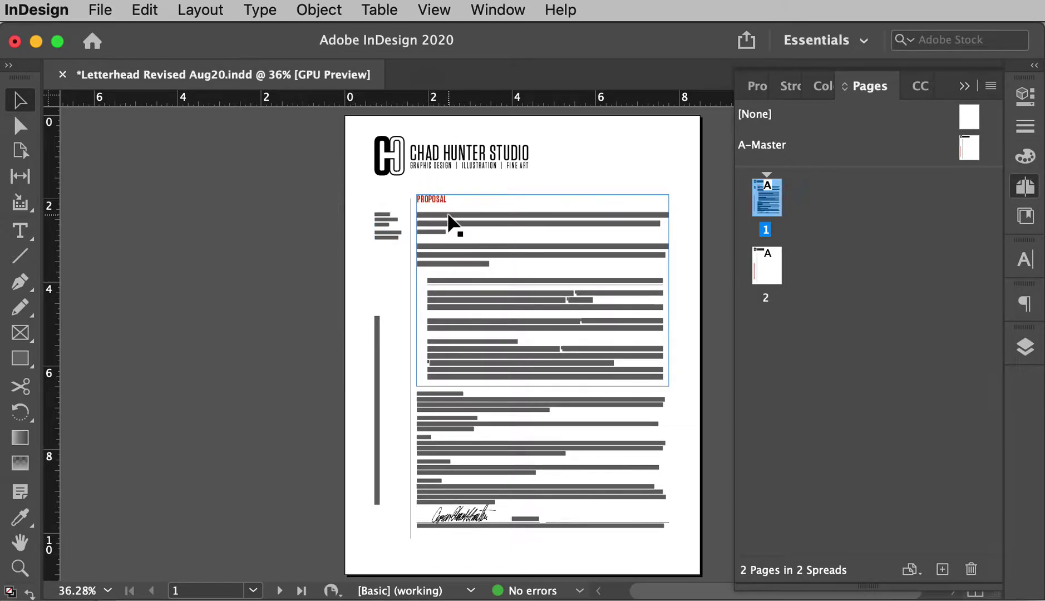
key(space)
drag(492, 249, 449, 322)
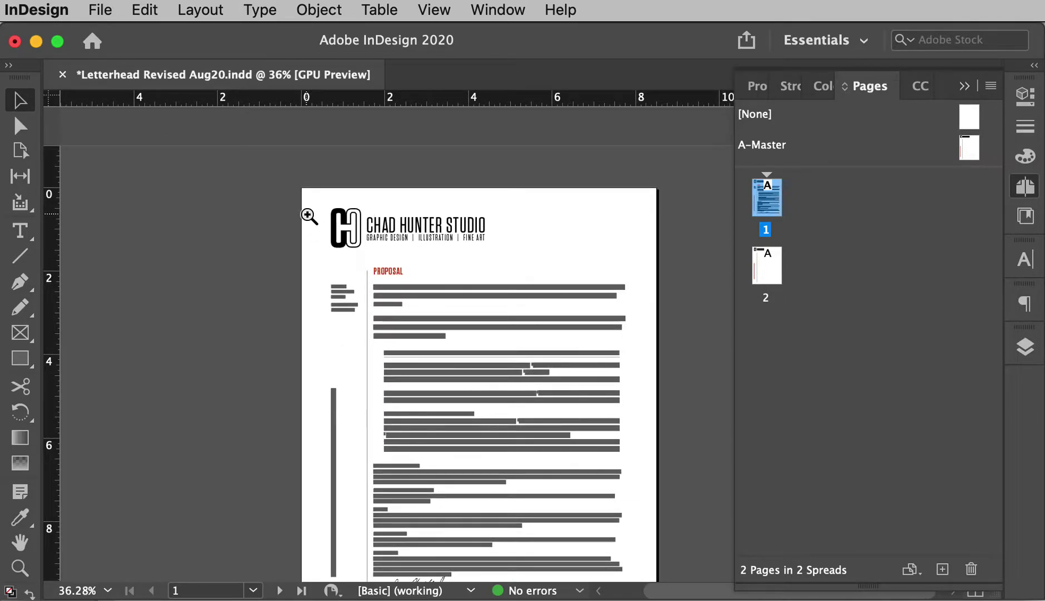
drag(313, 226, 504, 361)
drag(534, 323, 264, 305)
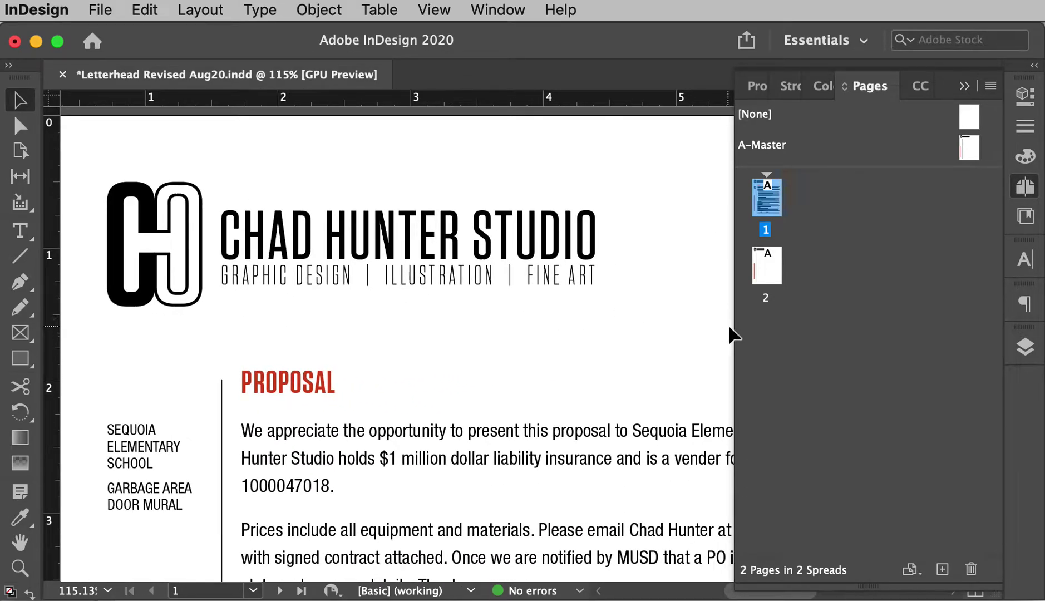
drag(734, 329, 904, 337)
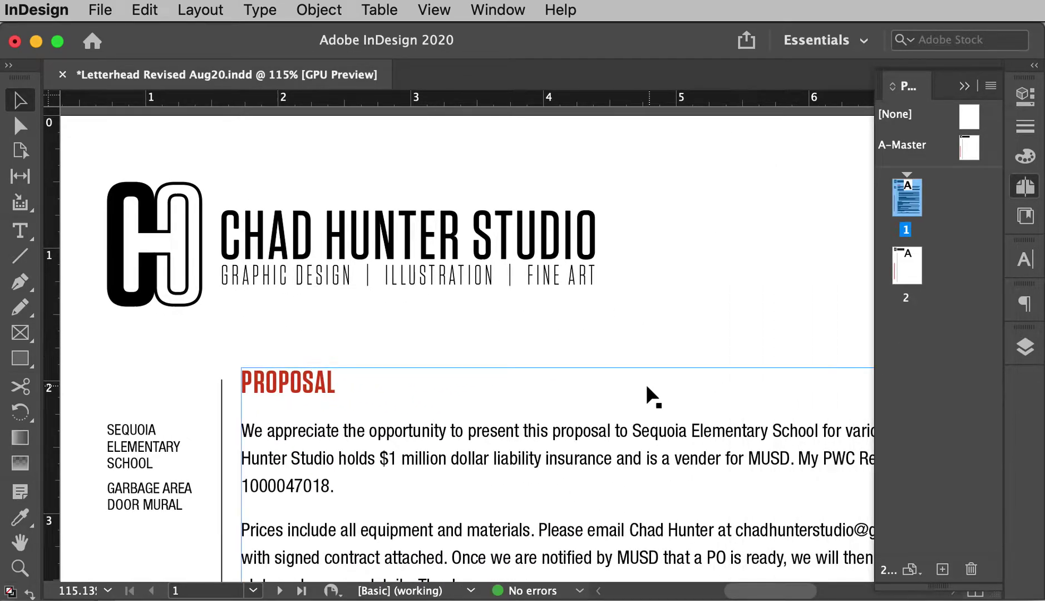
alt+click(611, 392)
drag(602, 392, 579, 387)
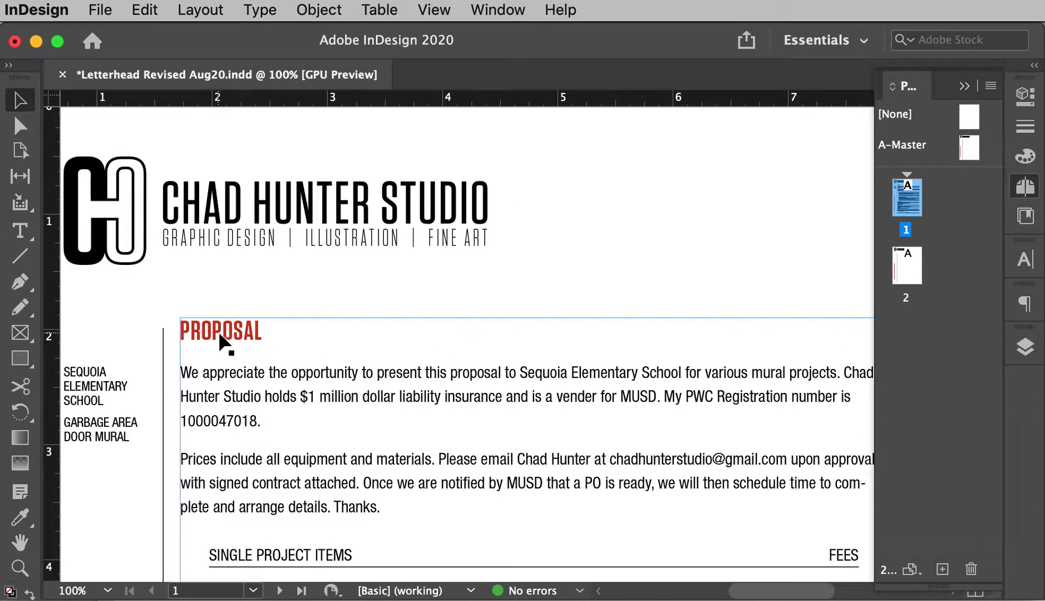
key(t)
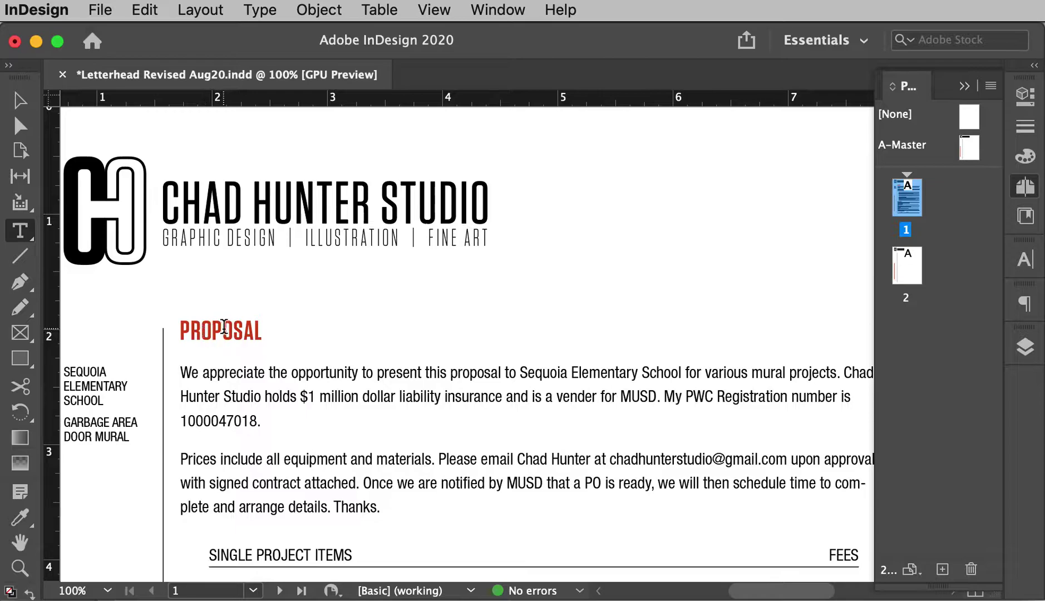
Check A-Master, return to page 2, and add a new Layer 3 above Layer 2.
double_click(911, 273)
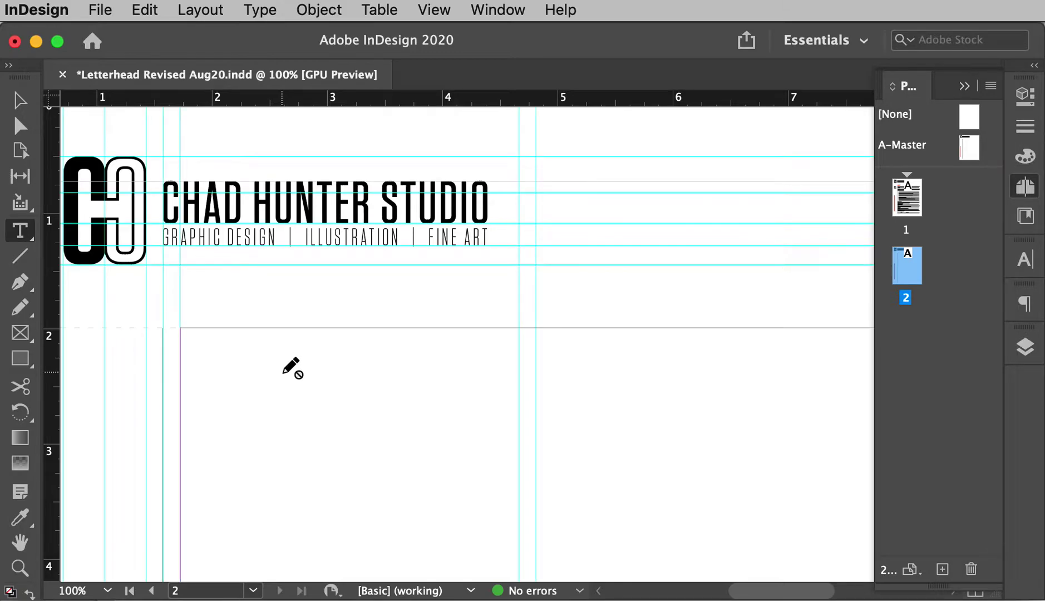
double_click(969, 149)
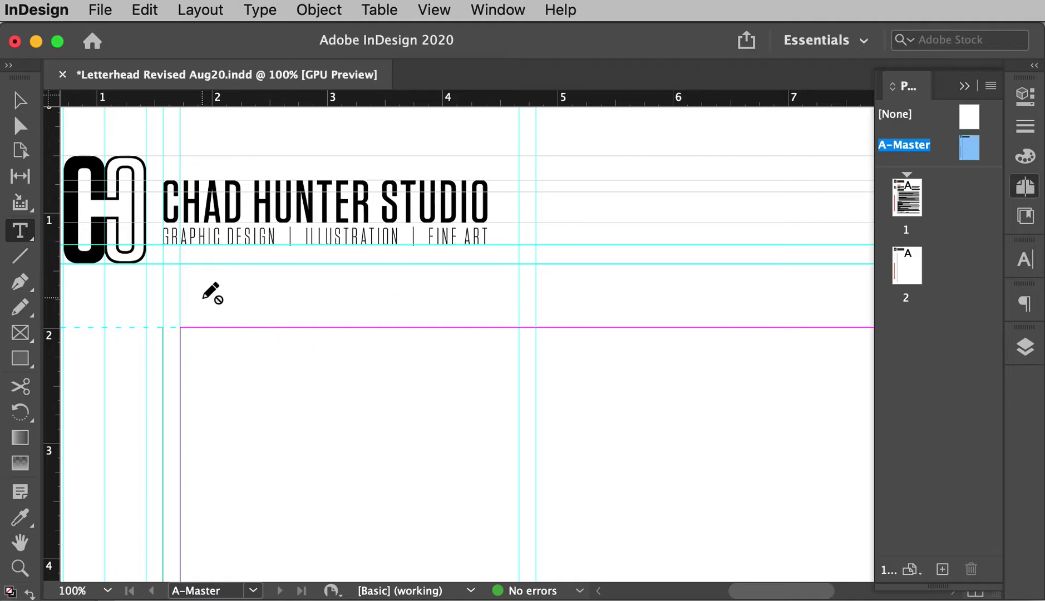
double_click(909, 270)
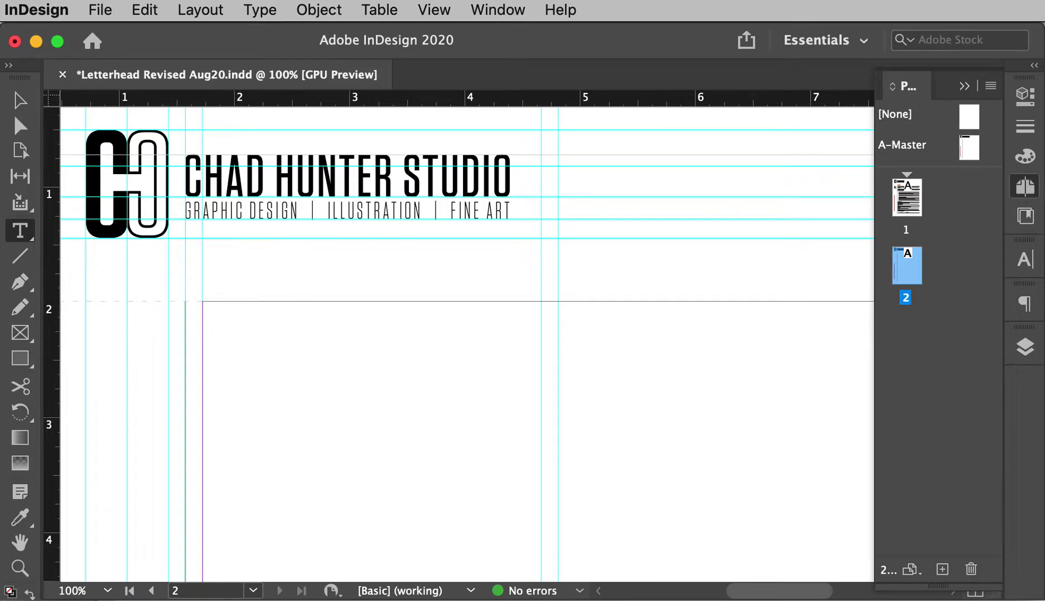
click(1026, 348)
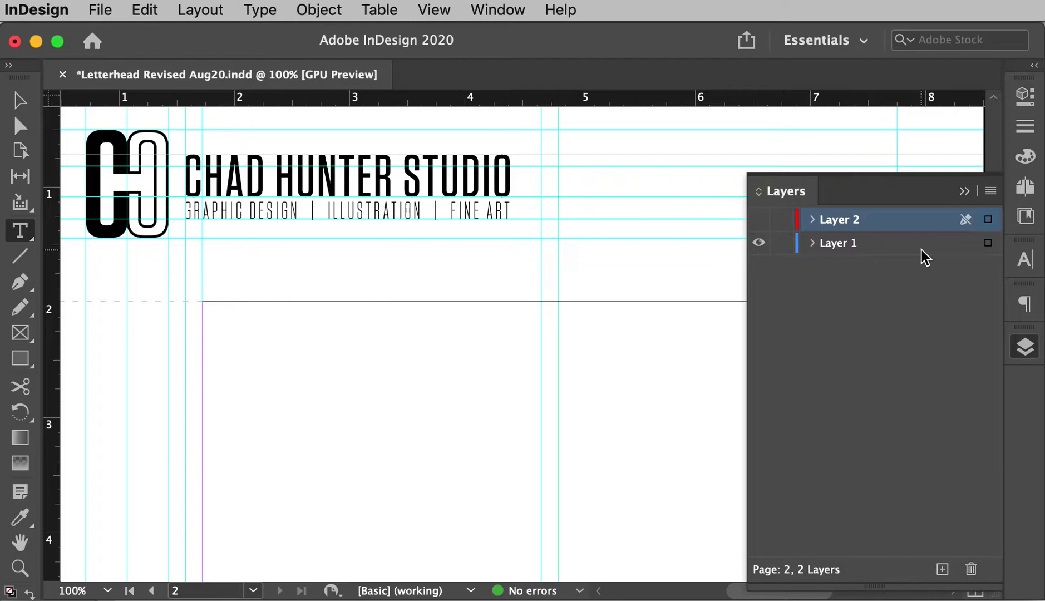
click(943, 570)
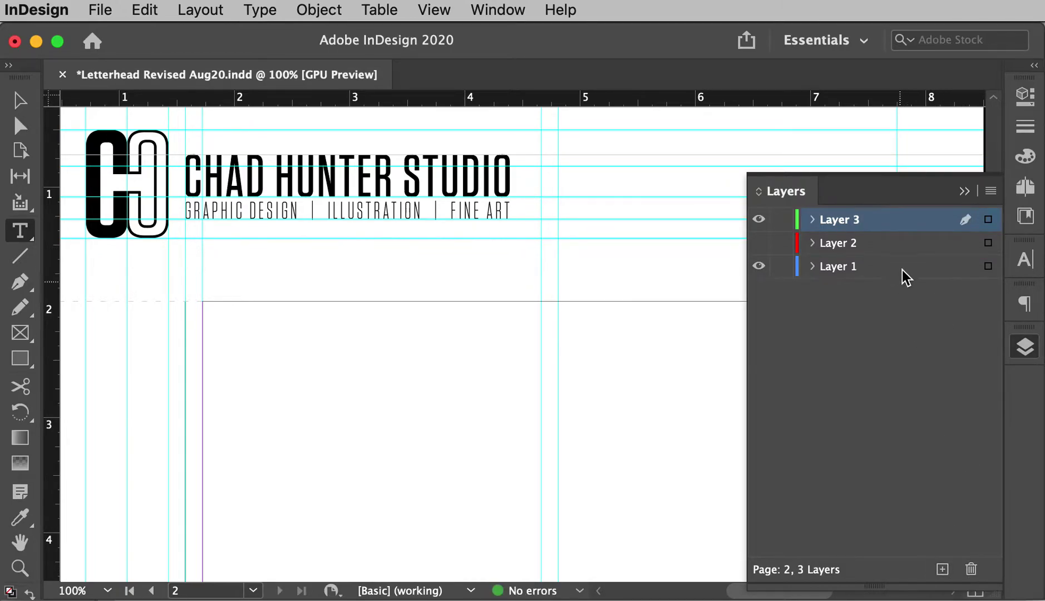
click(1025, 346)
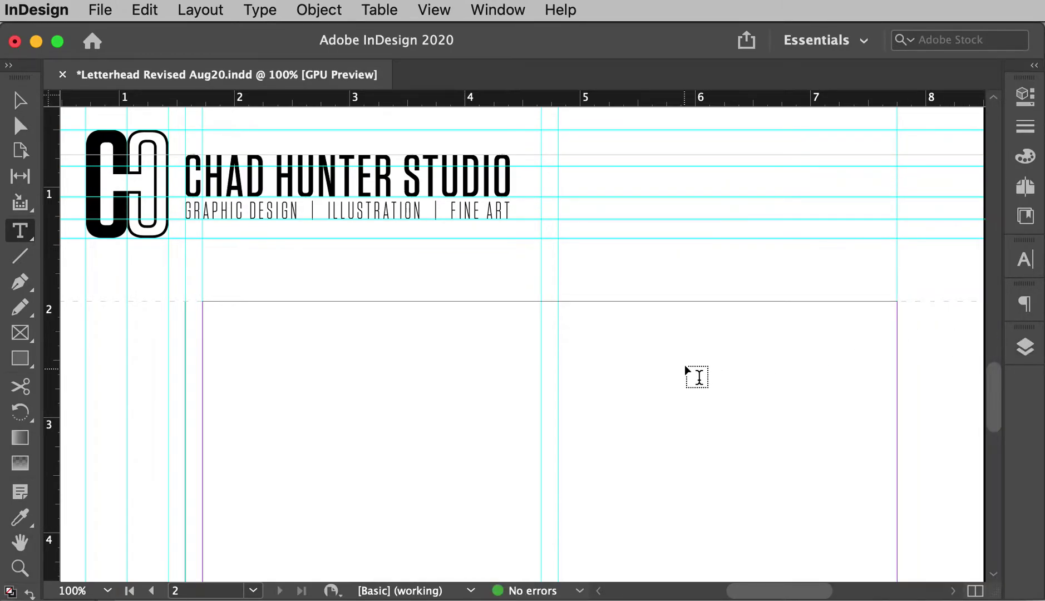
scroll(696, 377, down, 2)
scroll(695, 377, left, 1)
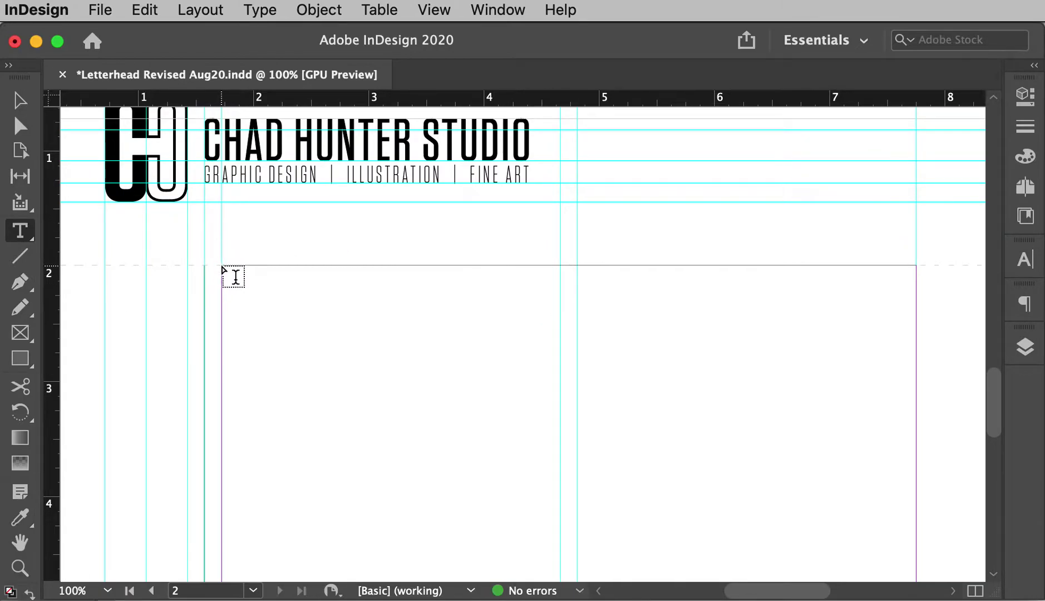
Draw a 6.028 x 2.41 in text frame with 'ASSN 1: SIMPLE BROCHURE COVER DESIGN' and 'Type' below.
drag(222, 267, 917, 509)
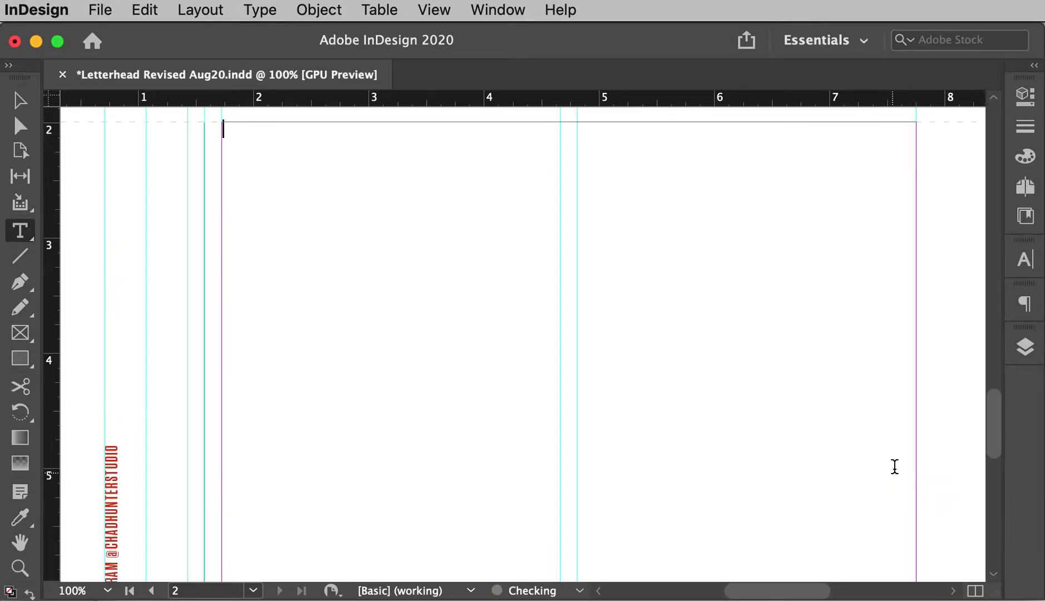
scroll(641, 361, up, 5)
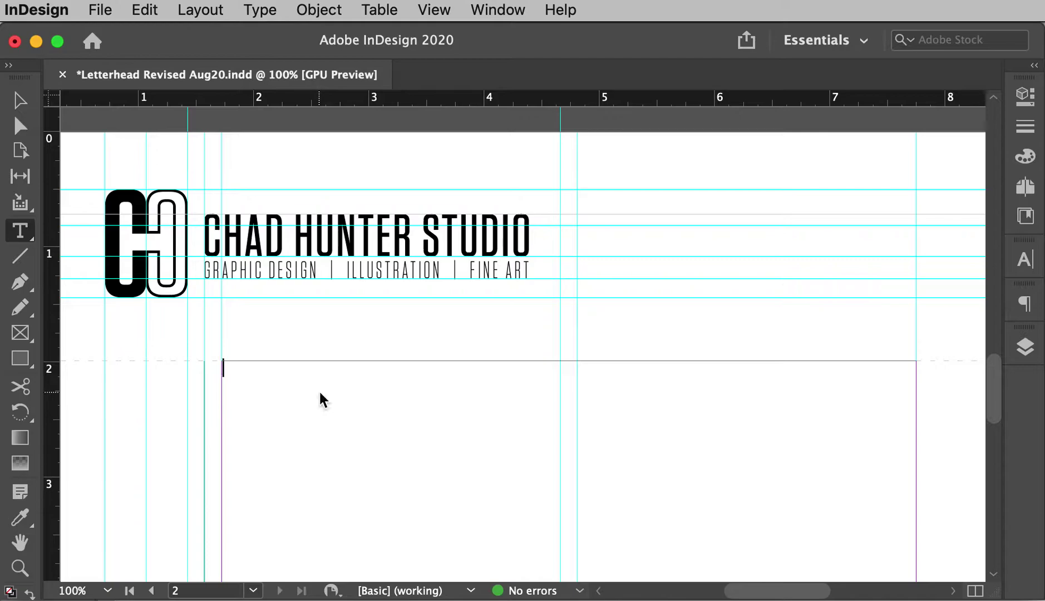
text(ASS)
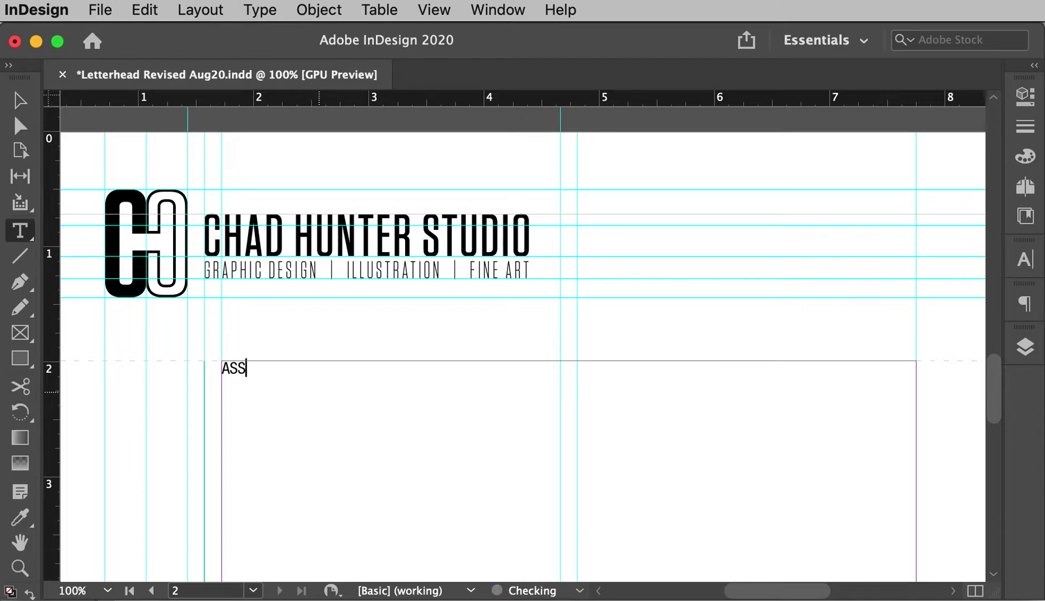
text(N 1:  SIMPLE BROCHUR)
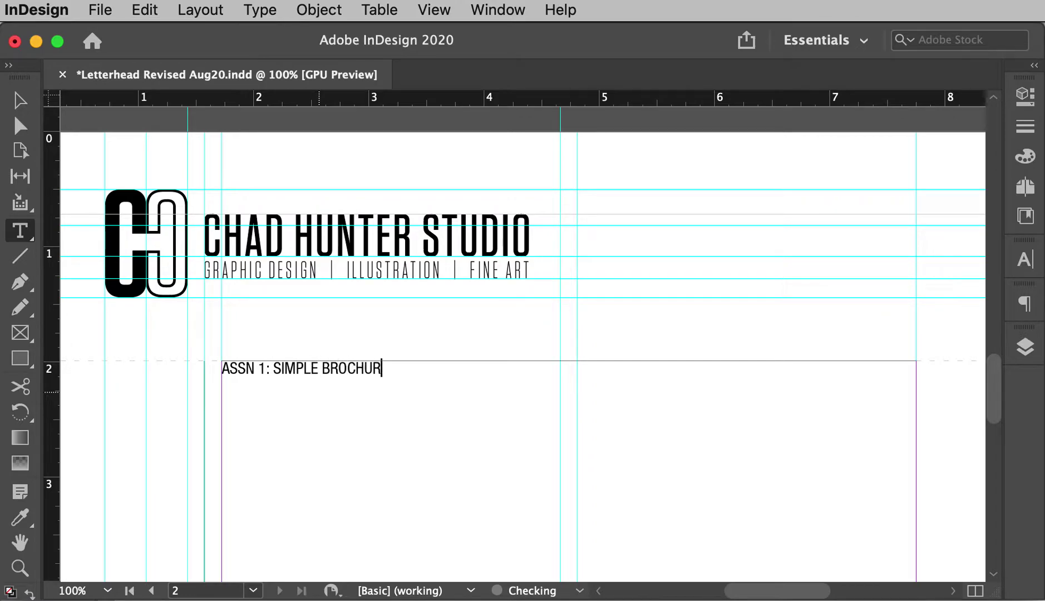
text(E COVER DESIGN)
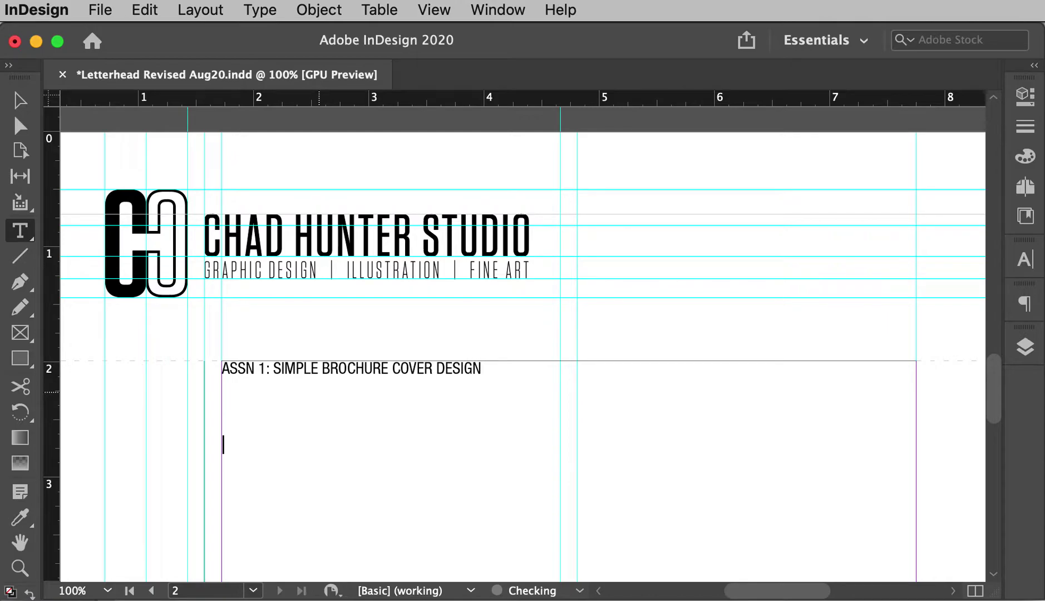
key(Return)
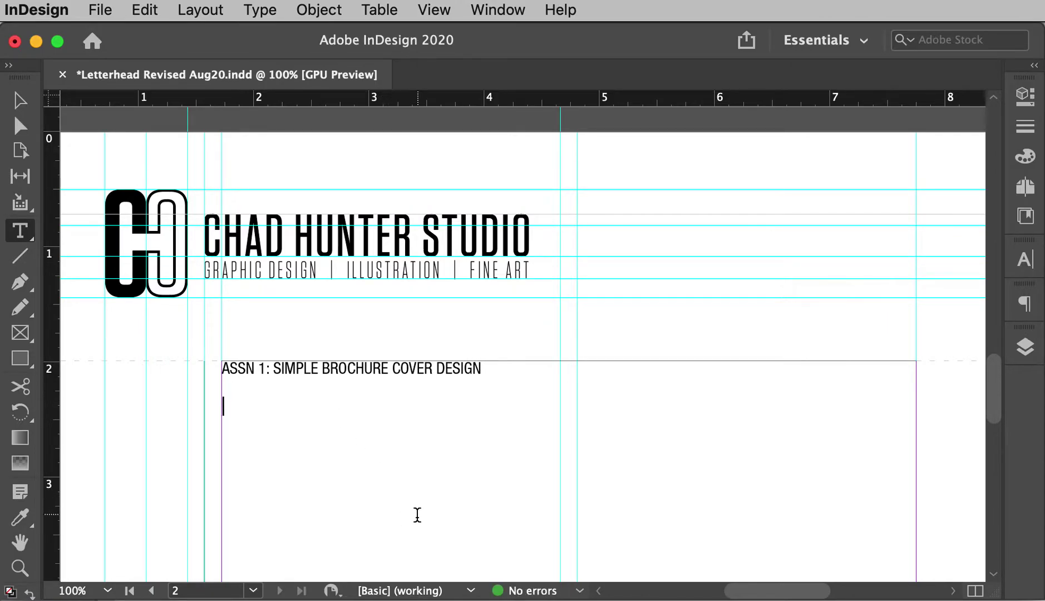
text(Type)
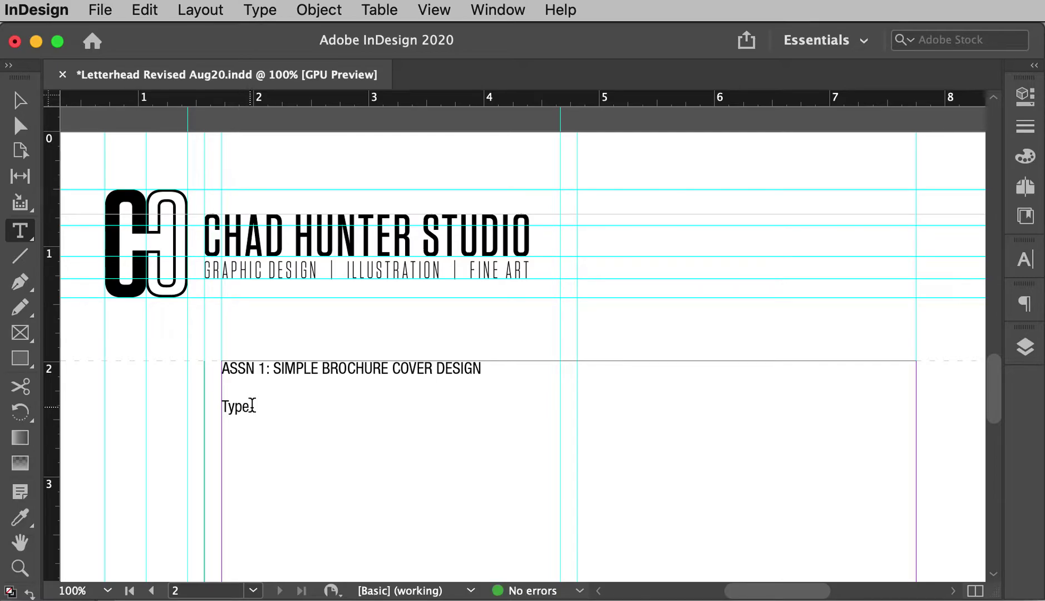
drag(252, 406, 215, 431)
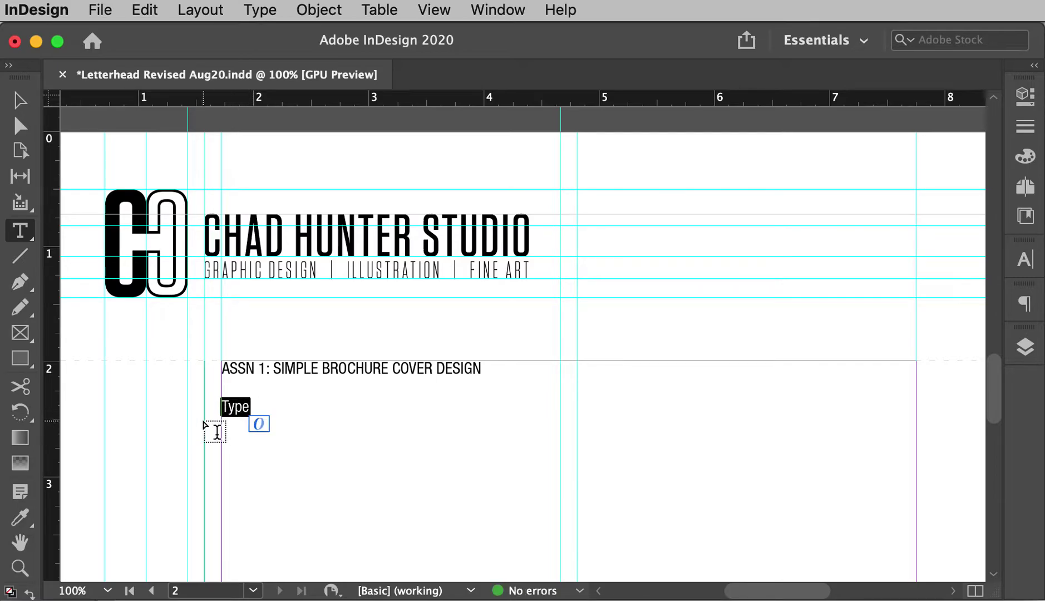
Check the page 2 heading's style, then check PROPOSAL's Header style on page 1.
click(1026, 96)
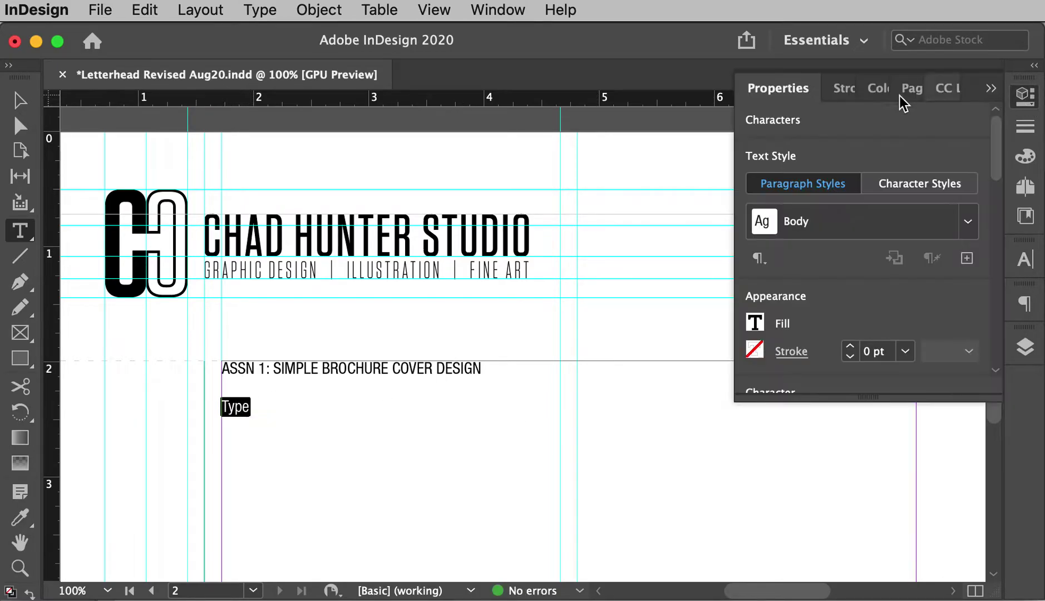
triple_click(392, 369)
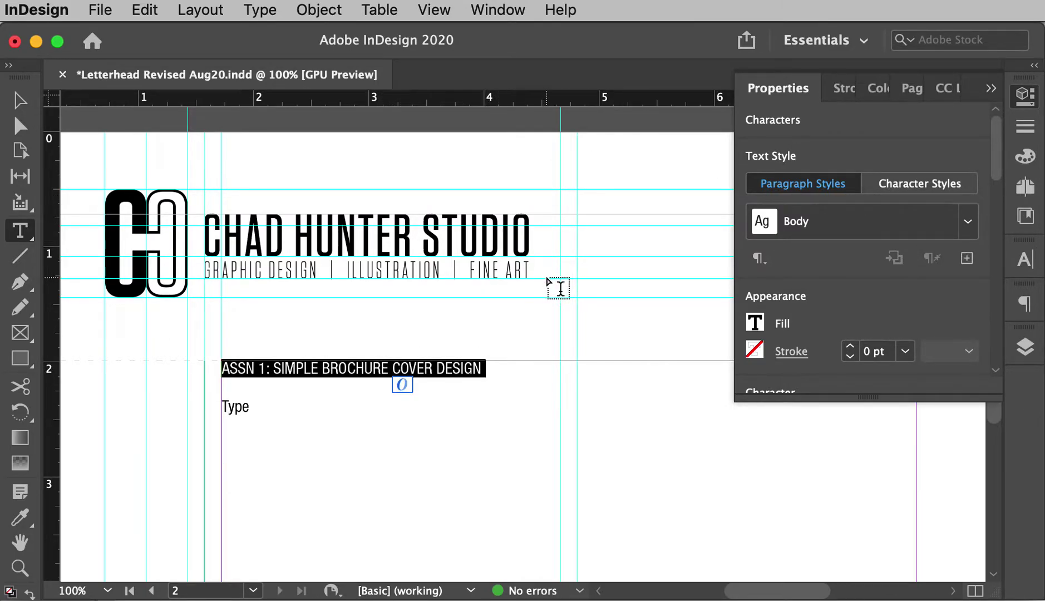
scroll(560, 288, up, 1)
scroll(560, 289, down, 1)
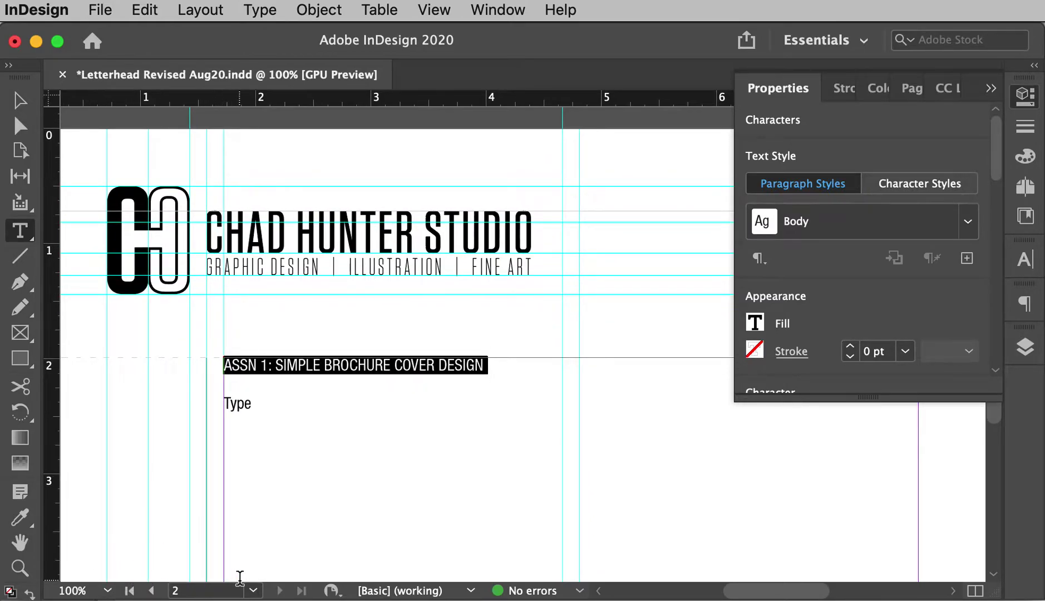
key(shift+Page_Up)
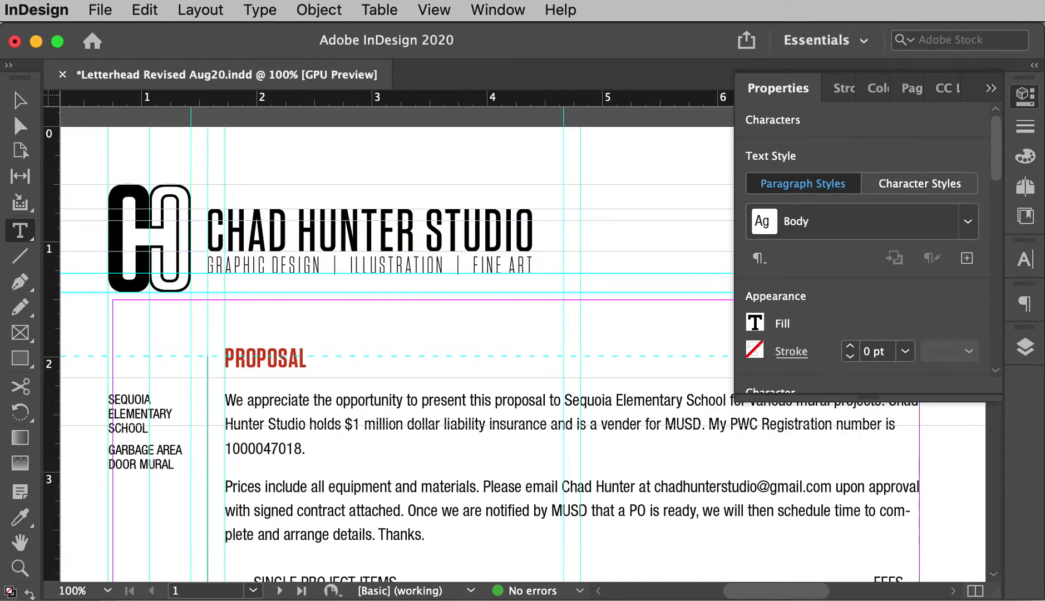
double_click(272, 357)
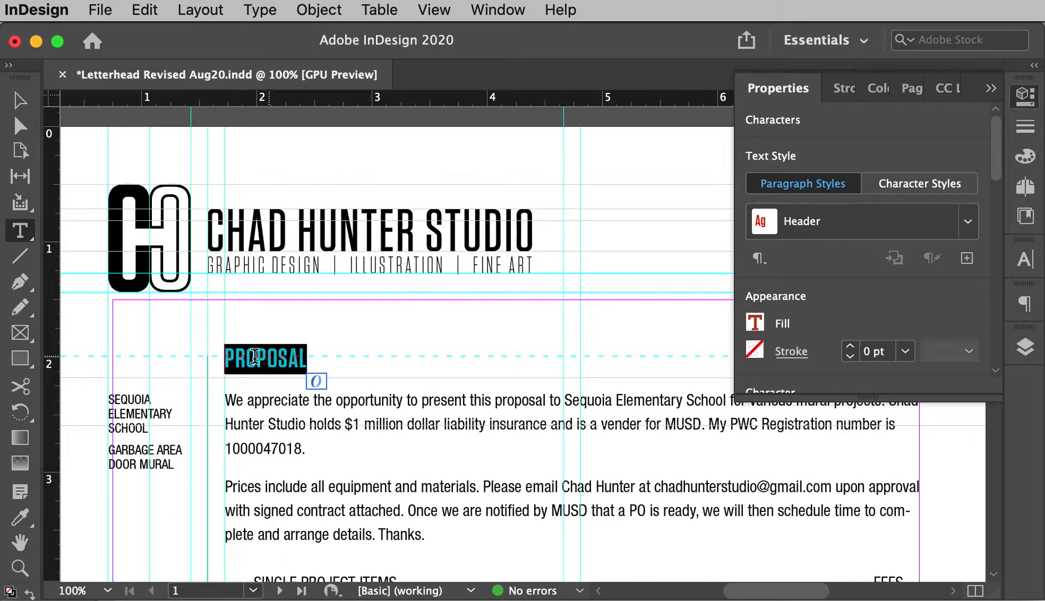
Nudge the main proposal frame down and raise the SEQUOIA sidebar level with PROPOSAL.
click(257, 313)
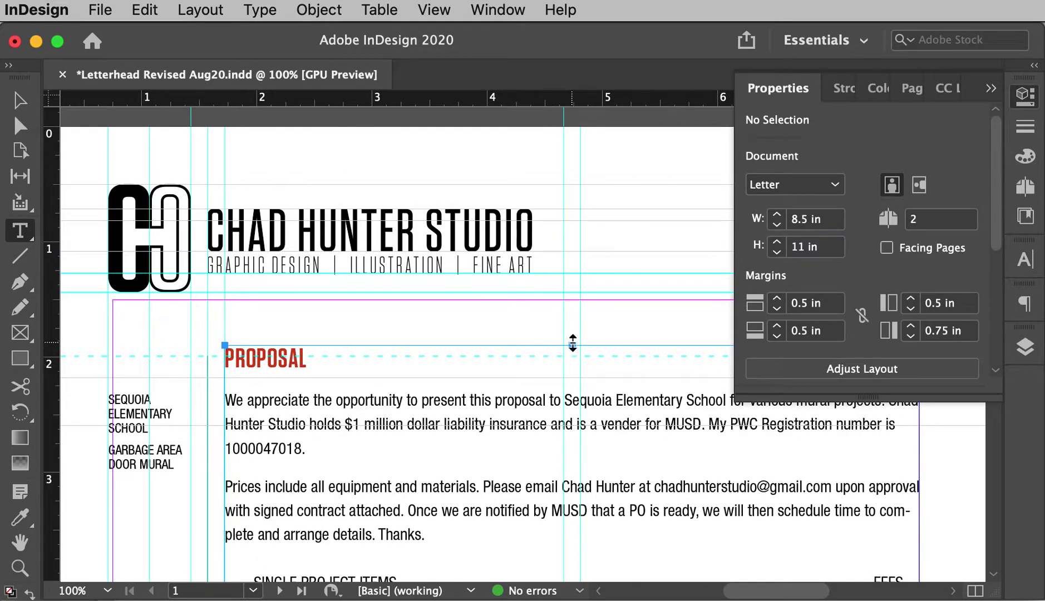
drag(532, 363, 530, 374)
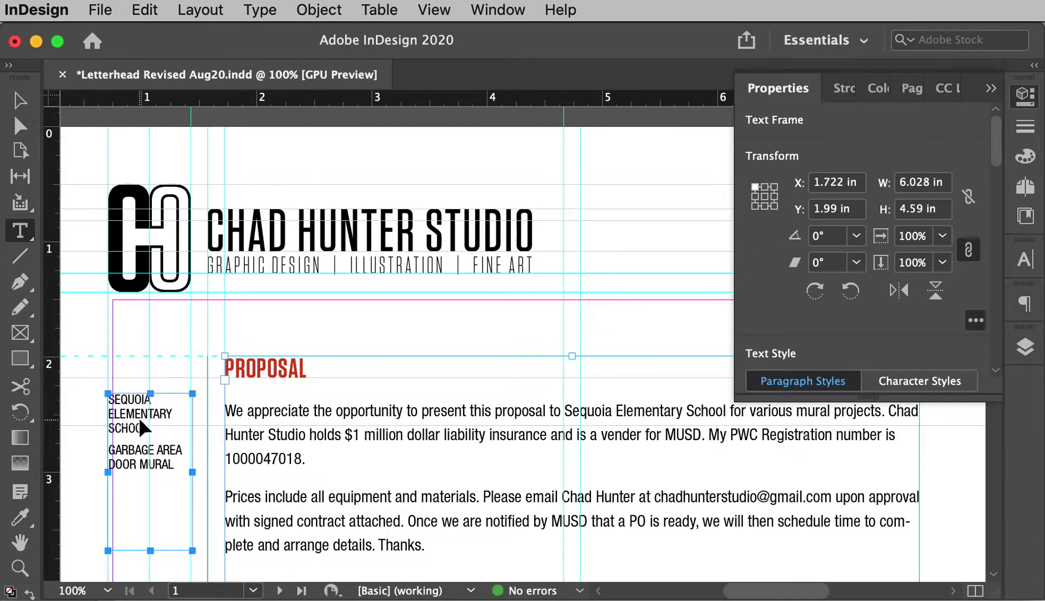
drag(139, 418, 138, 383)
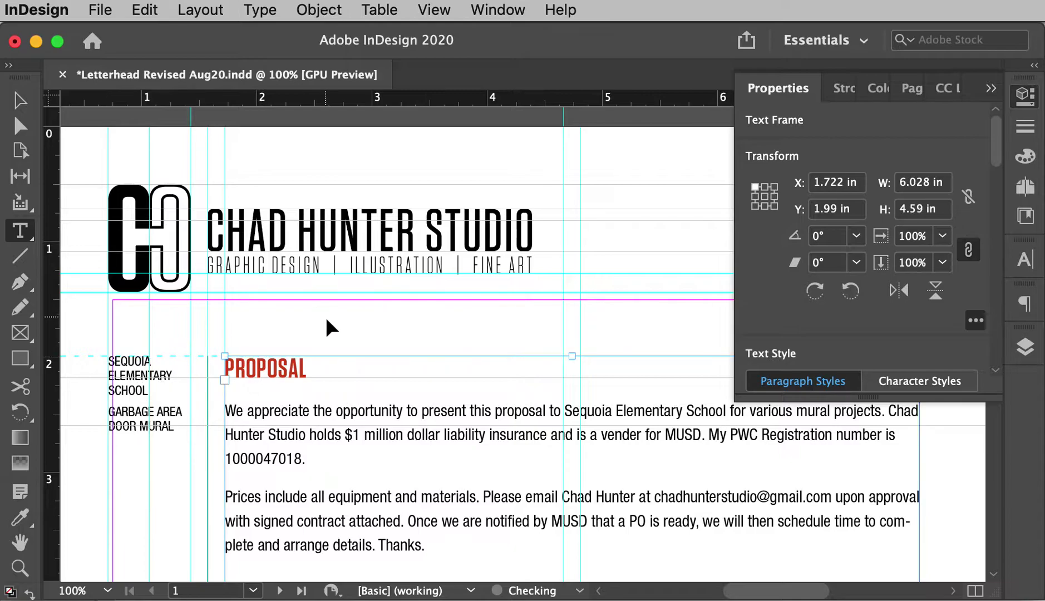
Create a paragraph style named NEW HEADER from the selected PROPOSAL heading.
click(325, 319)
double_click(269, 368)
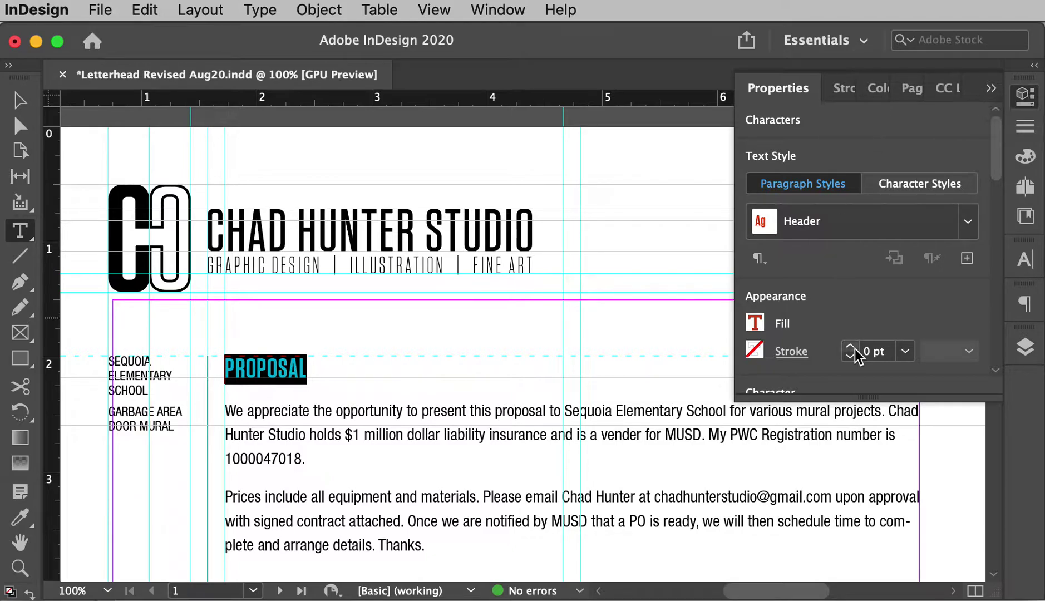
drag(869, 397, 861, 557)
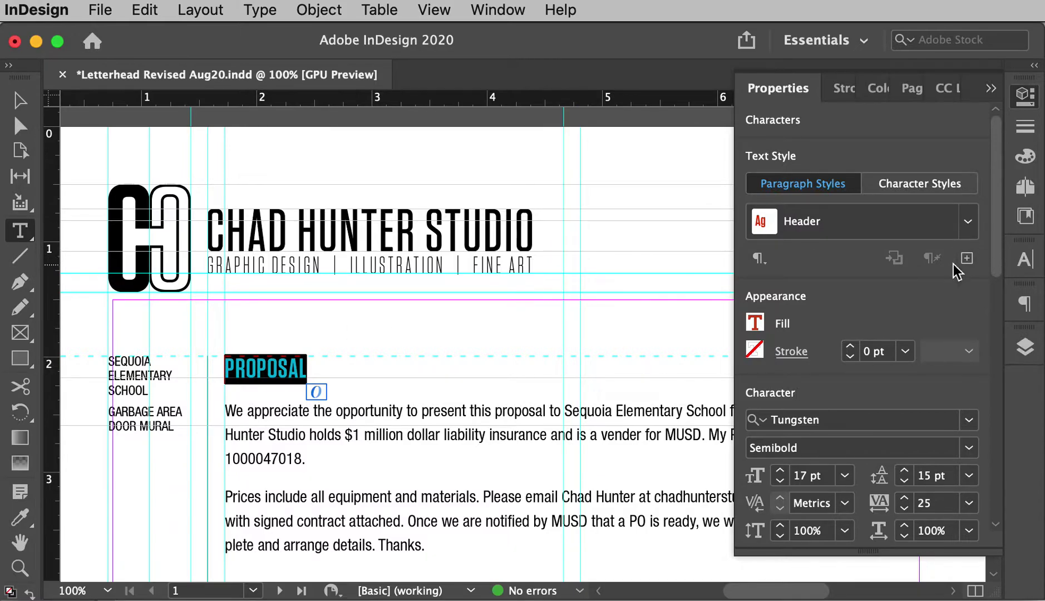
click(967, 259)
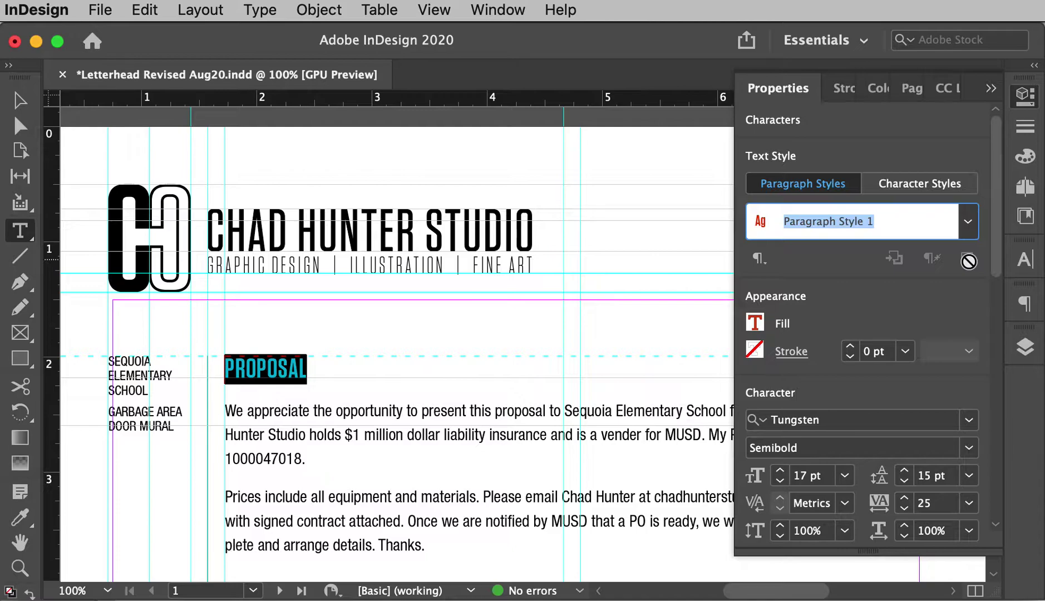
text(NEW HEADER)
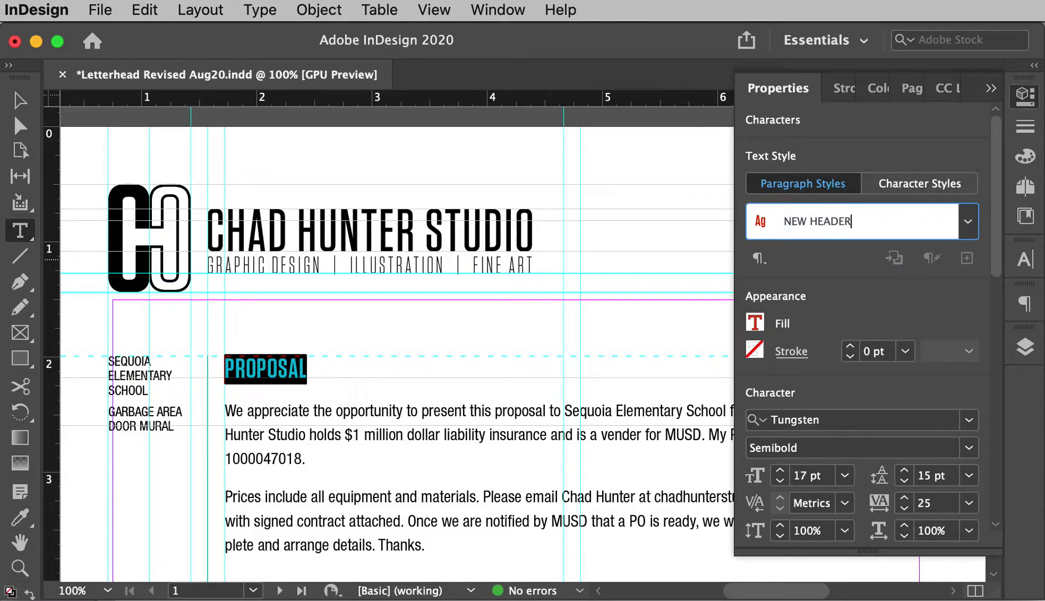
key(Return)
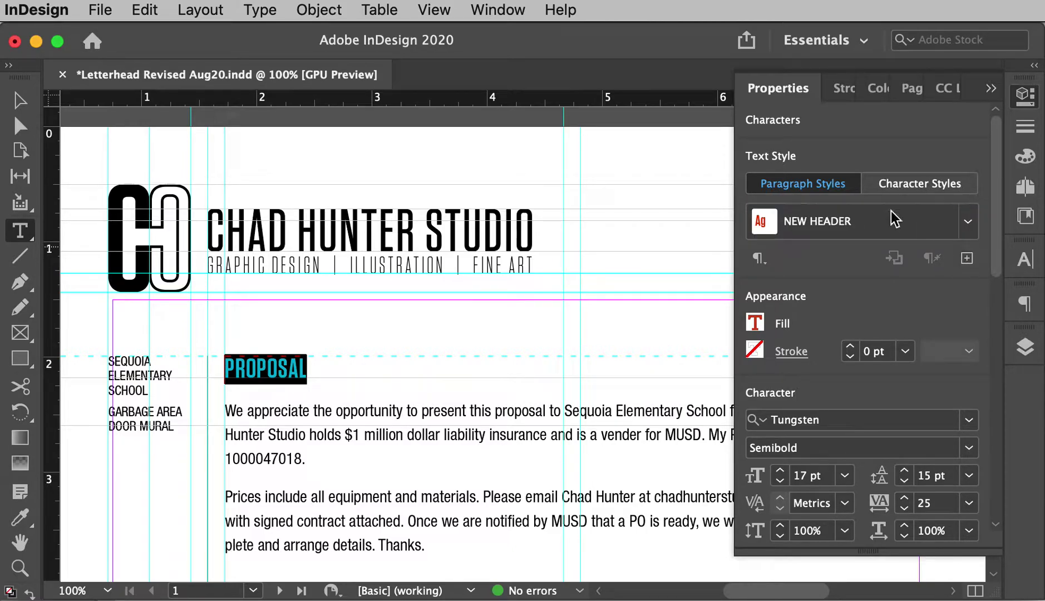
click(624, 159)
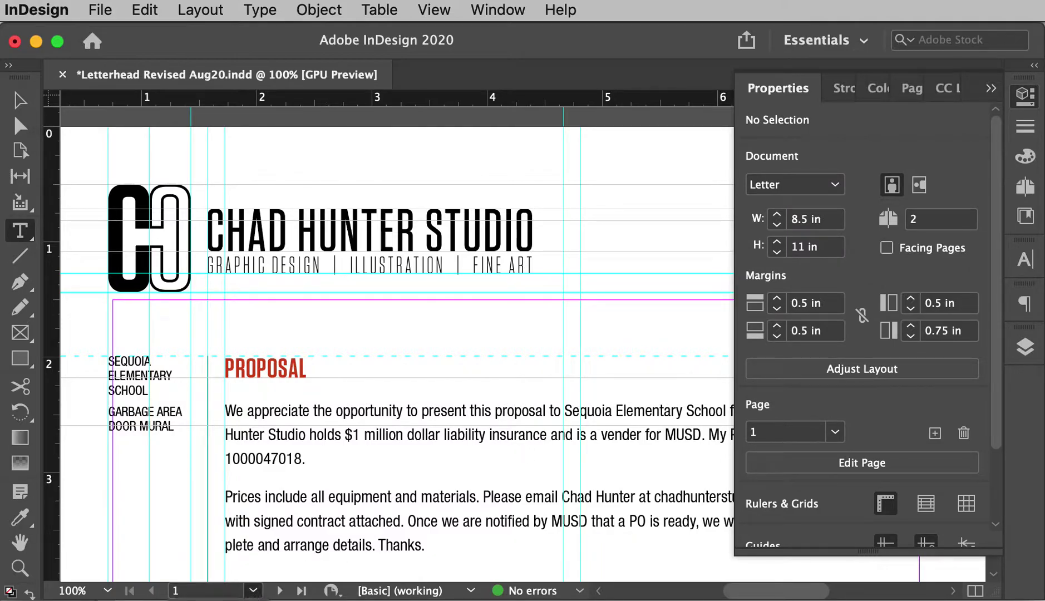
Apply NEW HEADER to the page 2 heading, making it red Tungsten Semibold 17 pt.
key(shift+Page_Down)
click(305, 364)
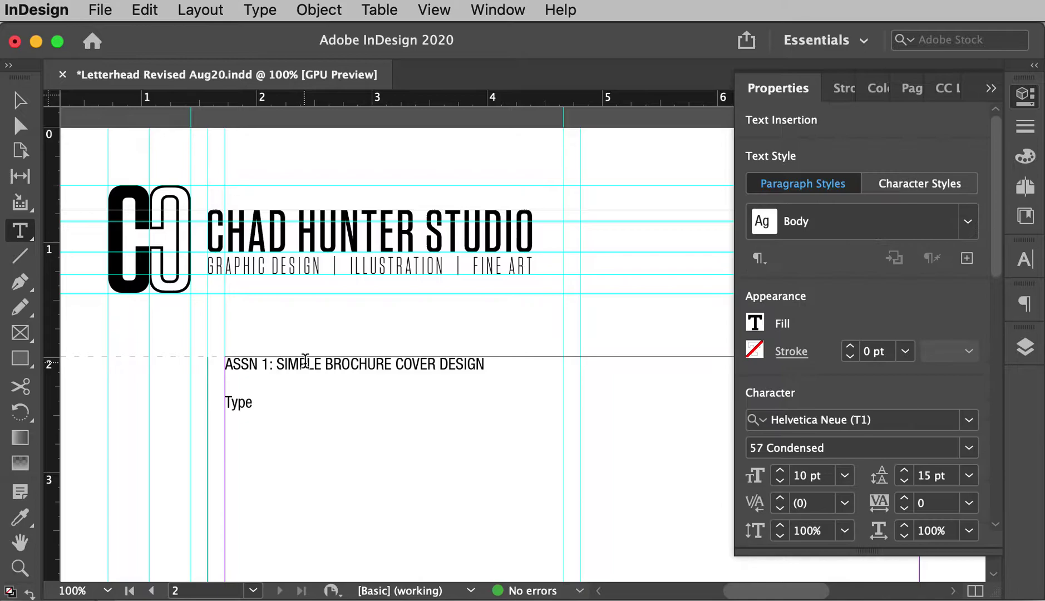
drag(268, 365, 359, 368)
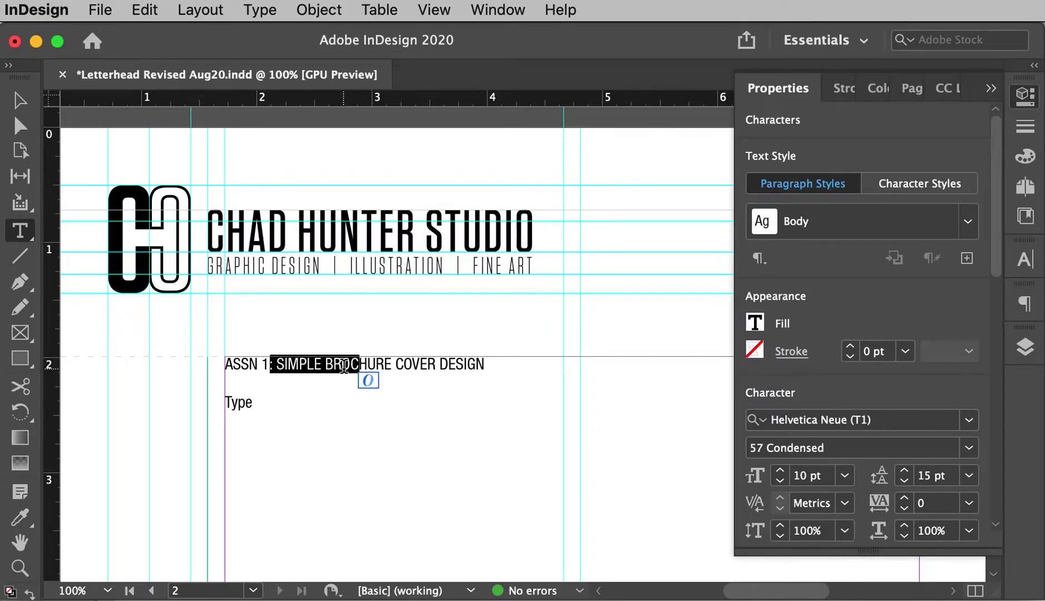
click(969, 224)
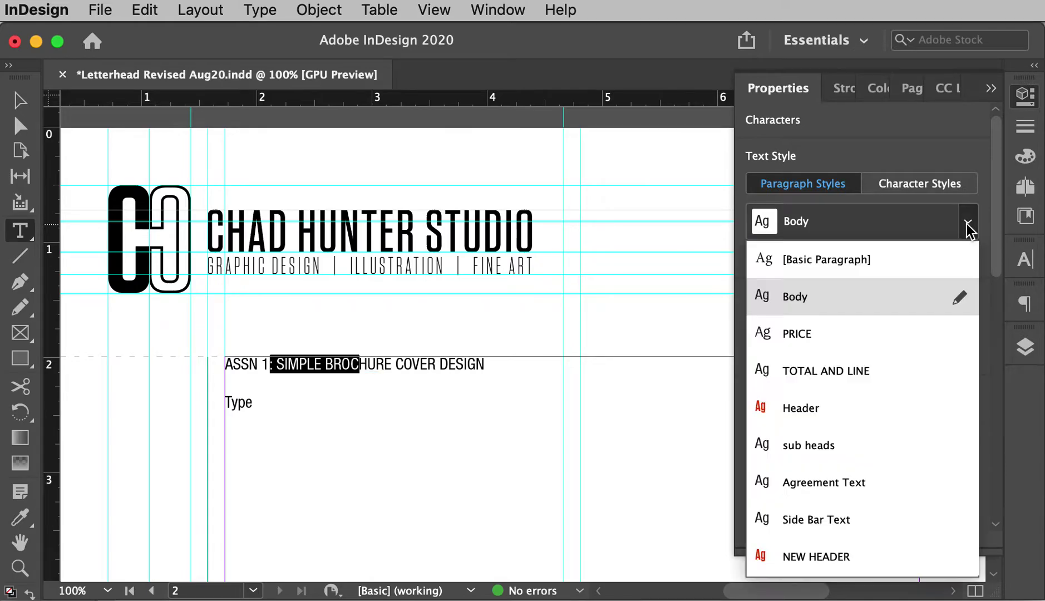
click(822, 556)
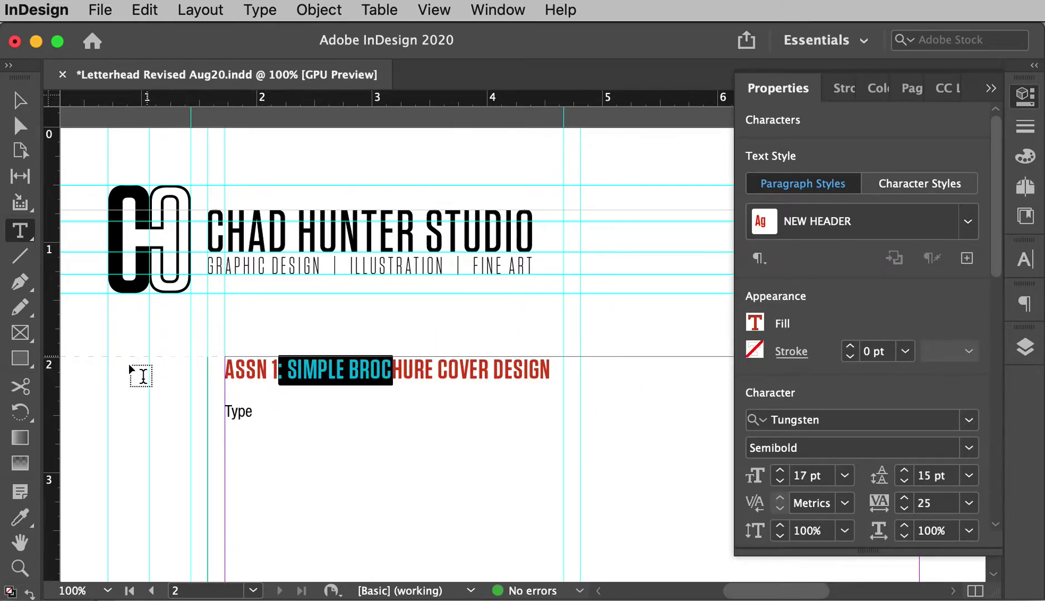
click(134, 384)
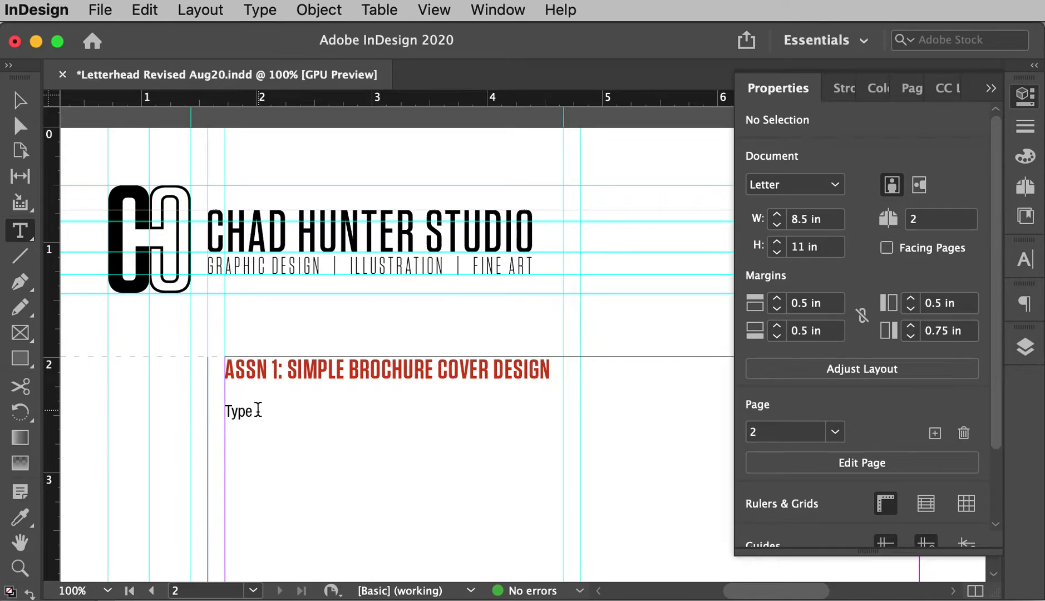
Keep the Body paragraph style on the 'Type' line.
drag(253, 413, 228, 415)
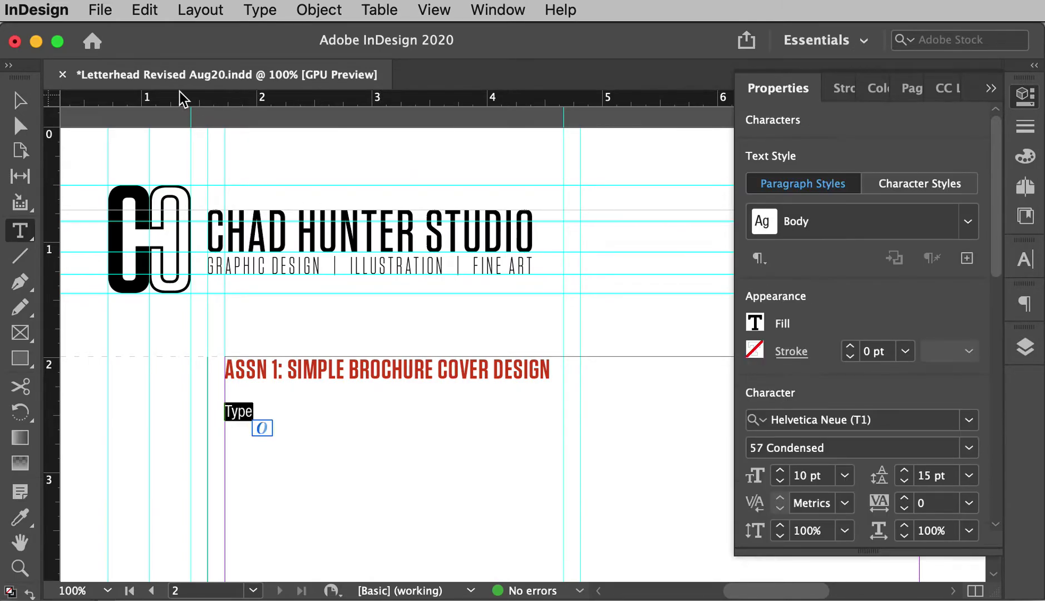
click(970, 225)
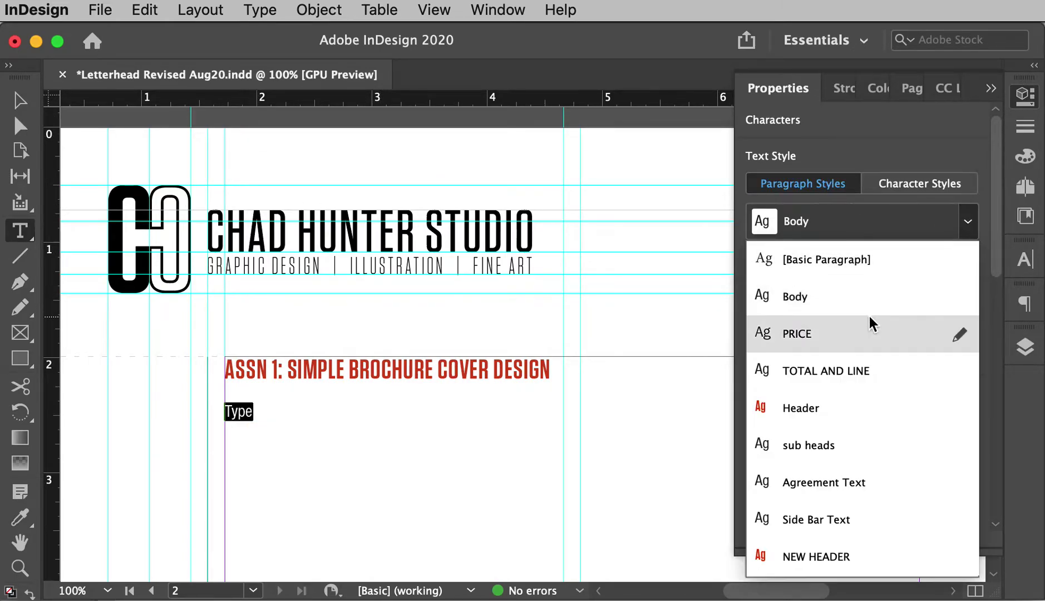
click(836, 301)
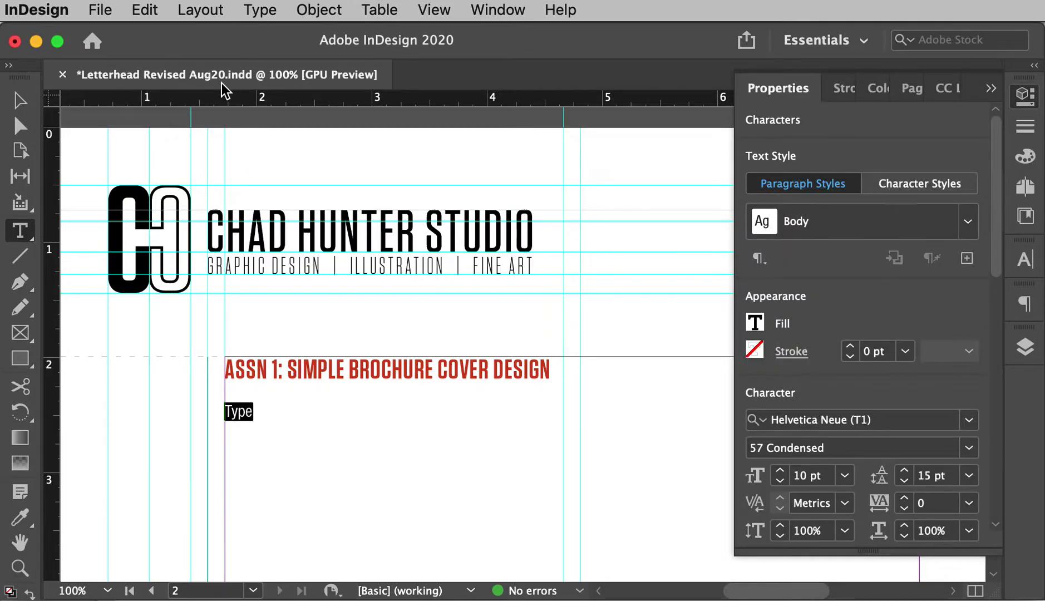
Fill the frame with Body-styled placeholder text, then zoom out to the whole page.
click(262, 11)
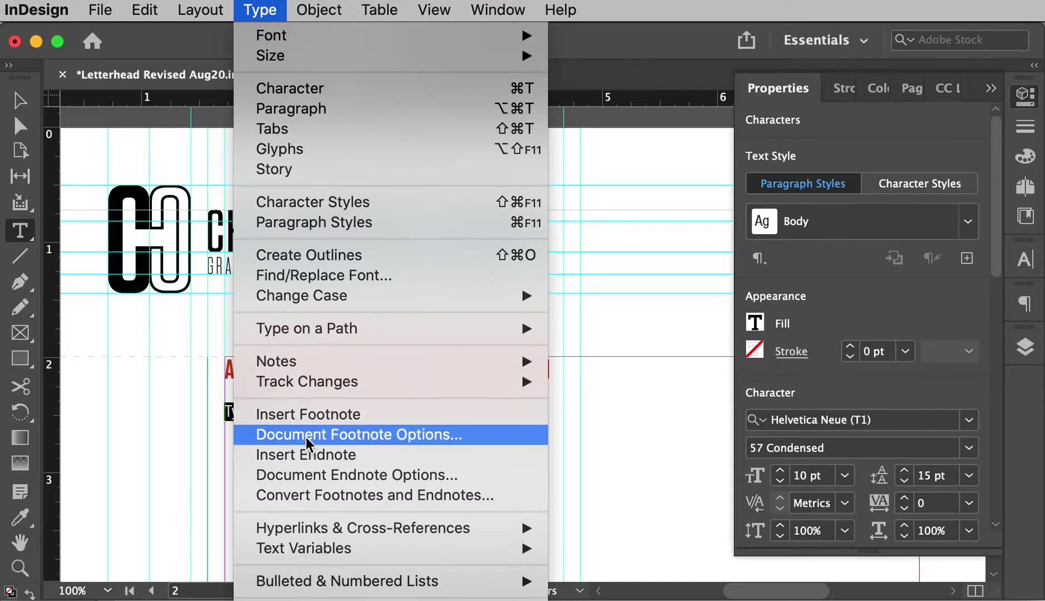
click(315, 454)
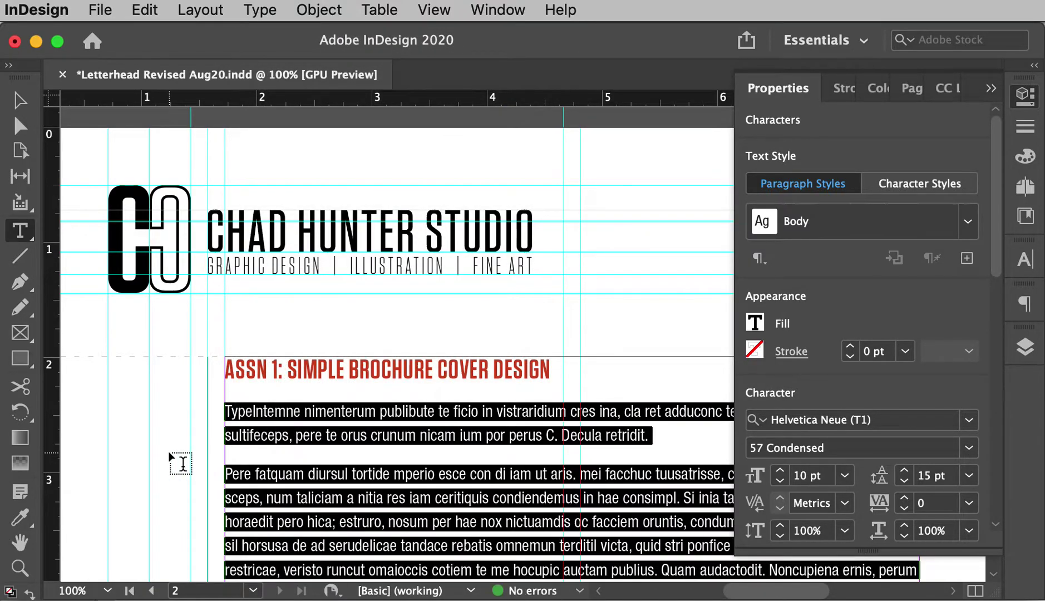
click(170, 455)
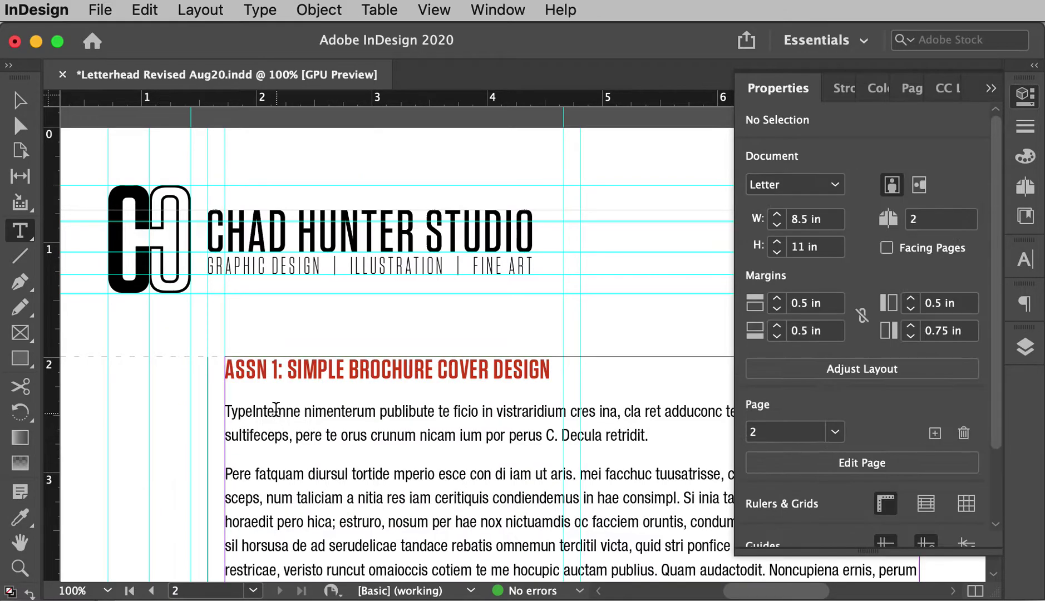
drag(275, 412, 524, 548)
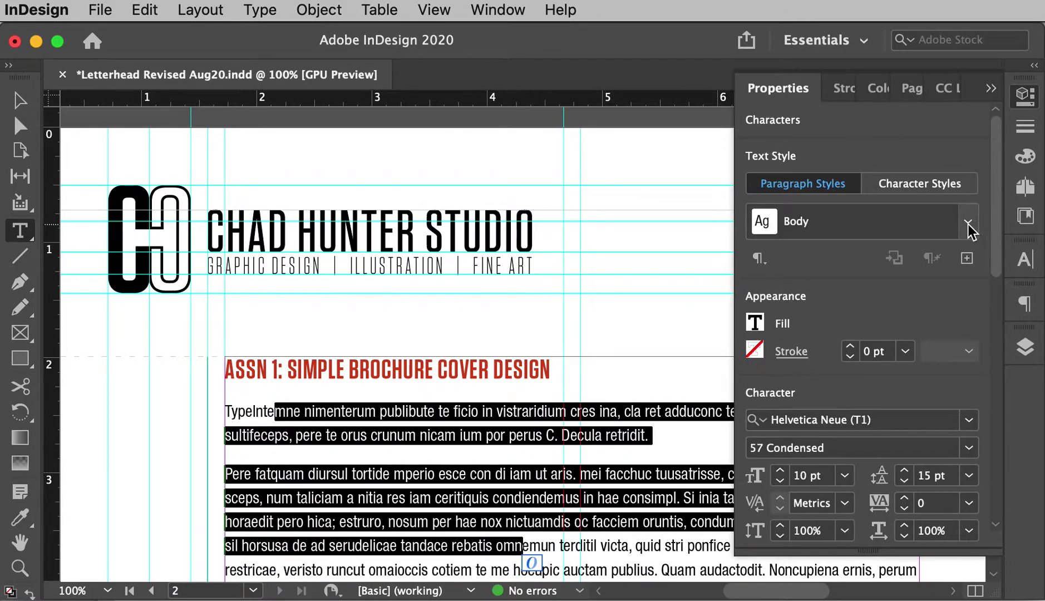
click(969, 224)
click(133, 453)
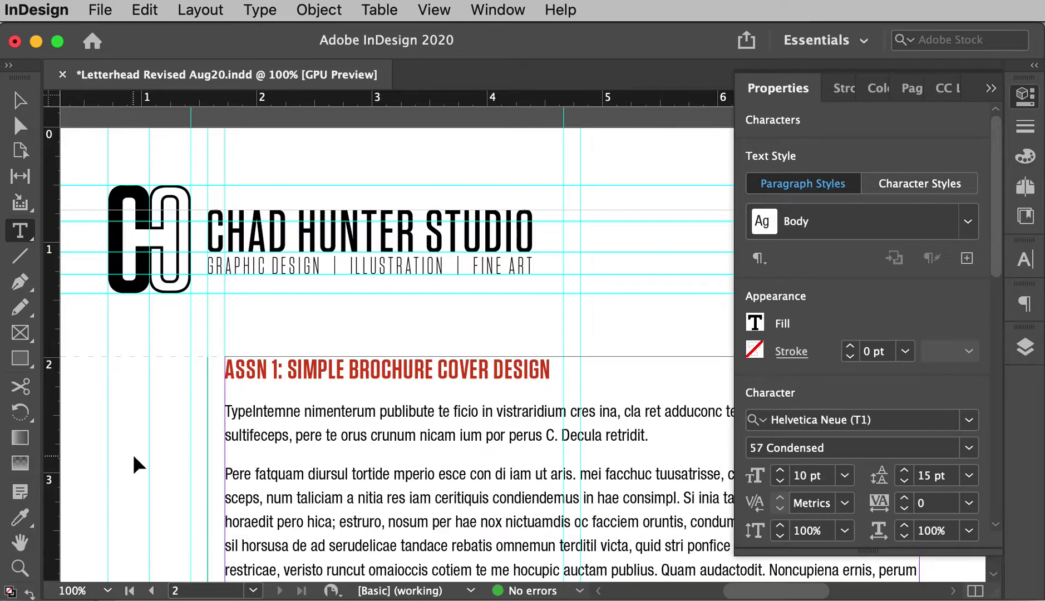
key(super+minus)
key(super+minus)
Add a new A-Master page 3 from the Pages panel, then return to page 2.
drag(575, 412, 503, 146)
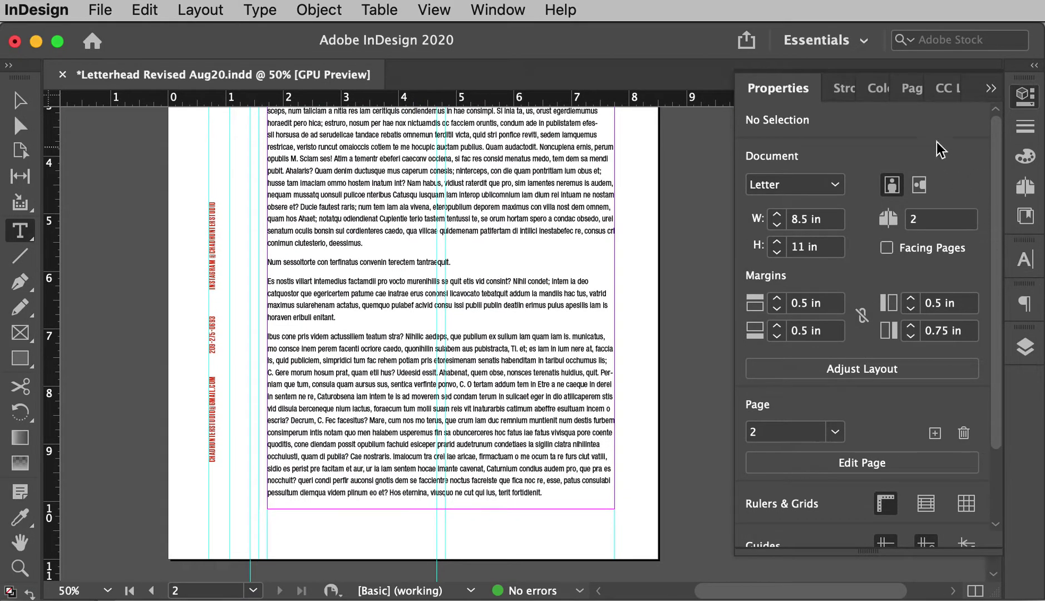
click(992, 88)
click(1026, 187)
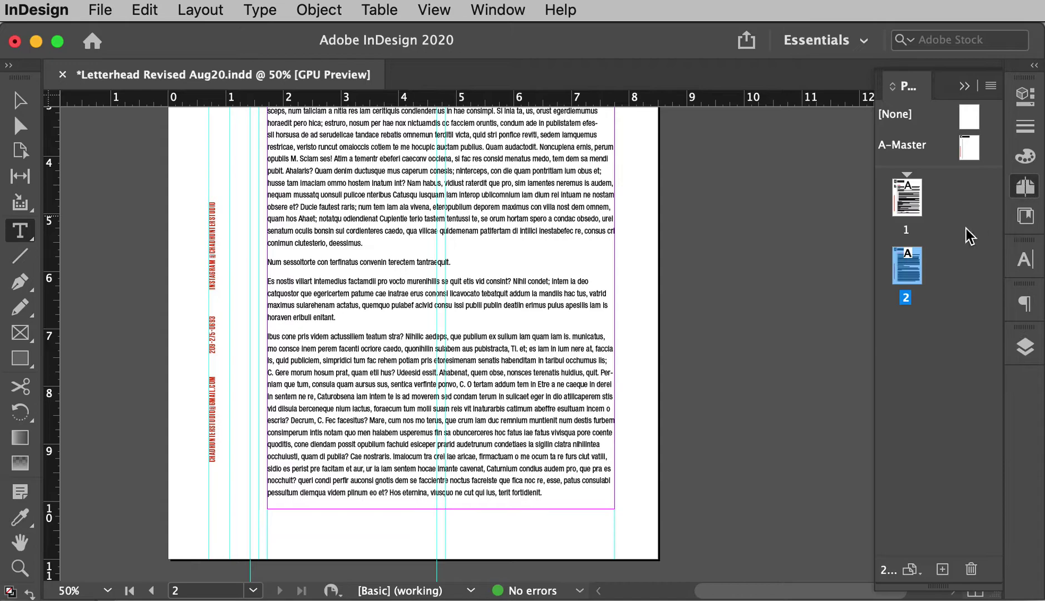
click(943, 569)
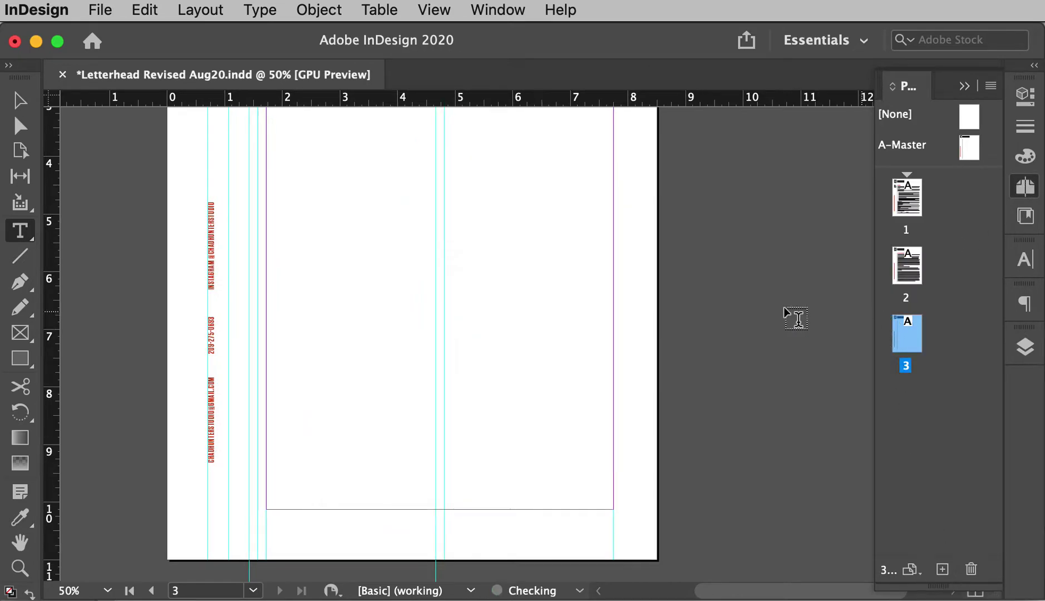
scroll(606, 274, up, 5)
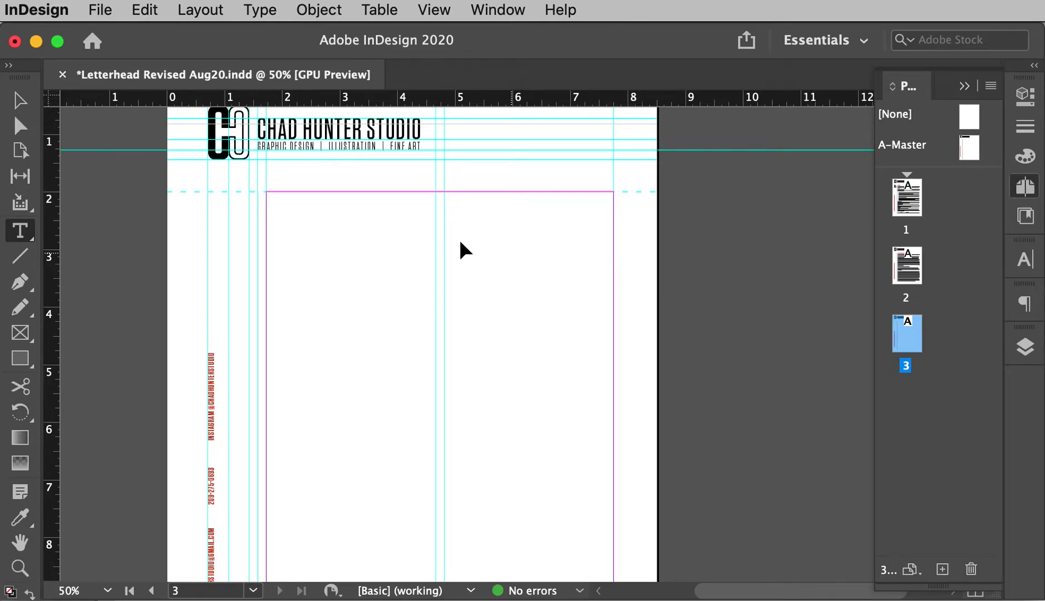
double_click(914, 279)
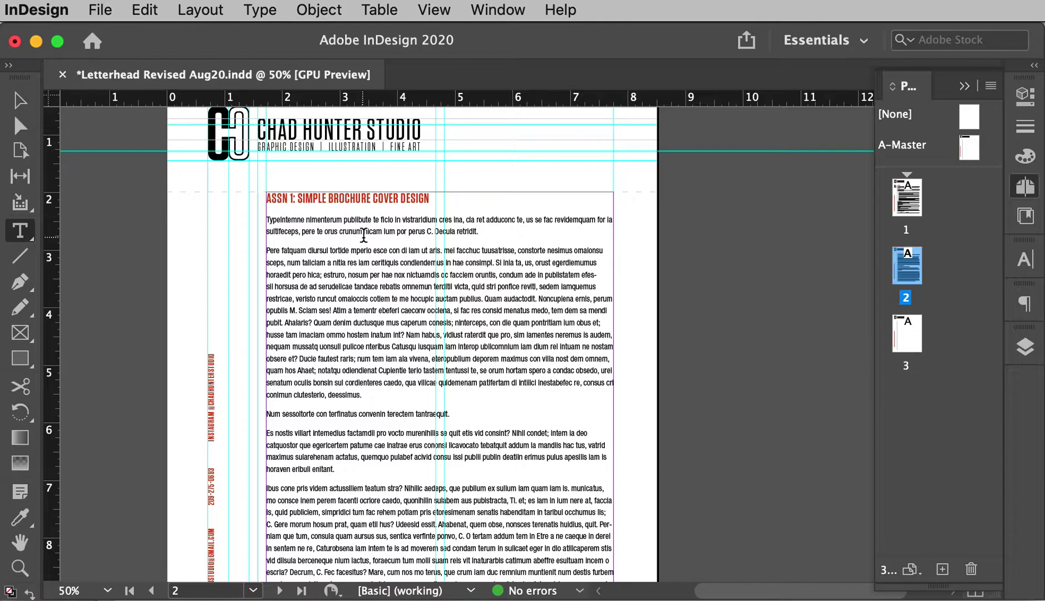
Go to the new page 3 and draw a text frame across its margin area.
double_click(907, 351)
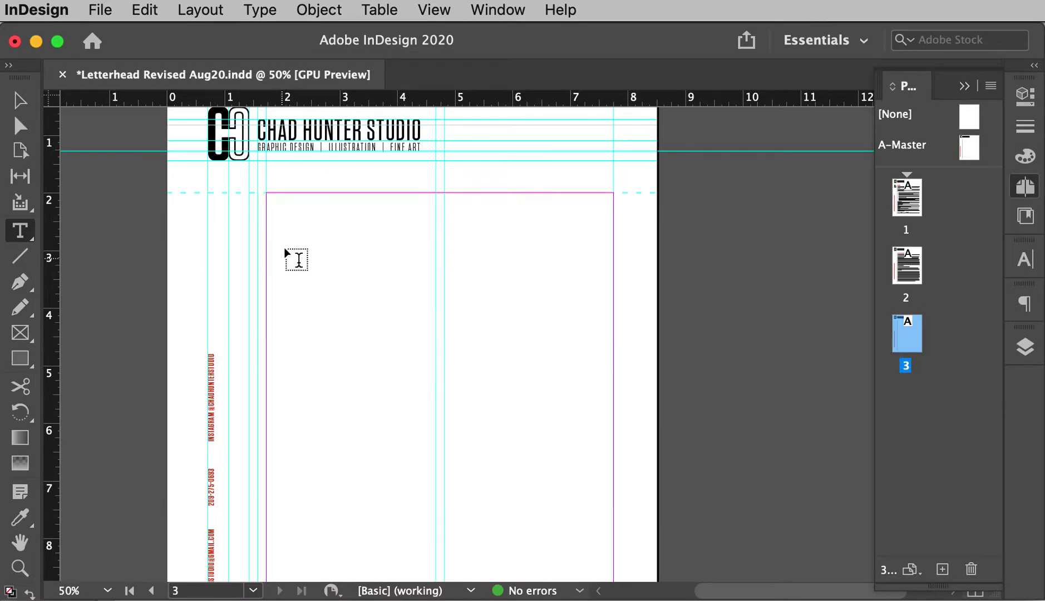
drag(244, 185, 336, 275)
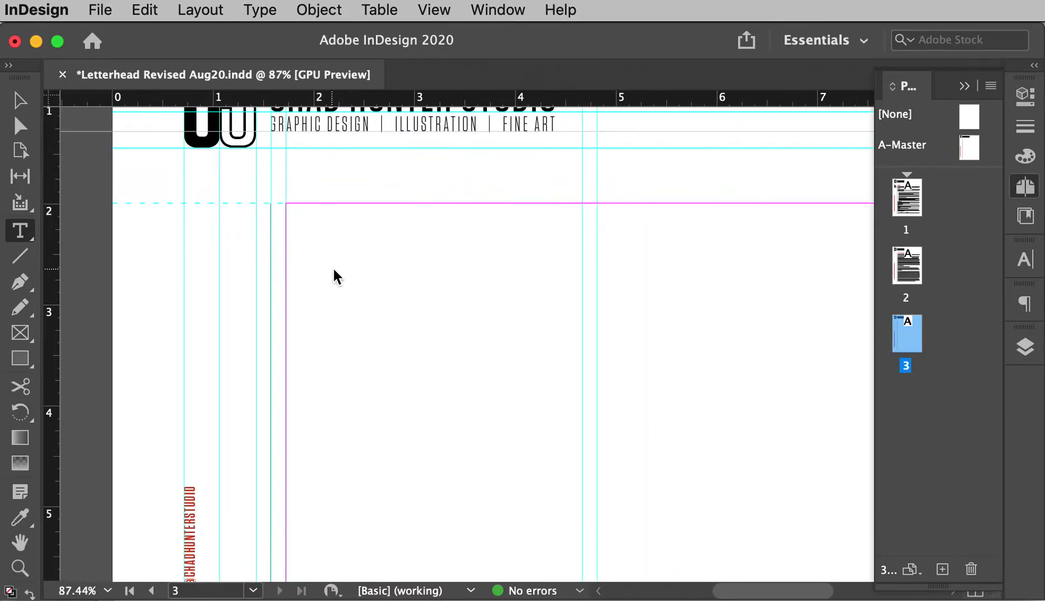
drag(568, 309, 396, 300)
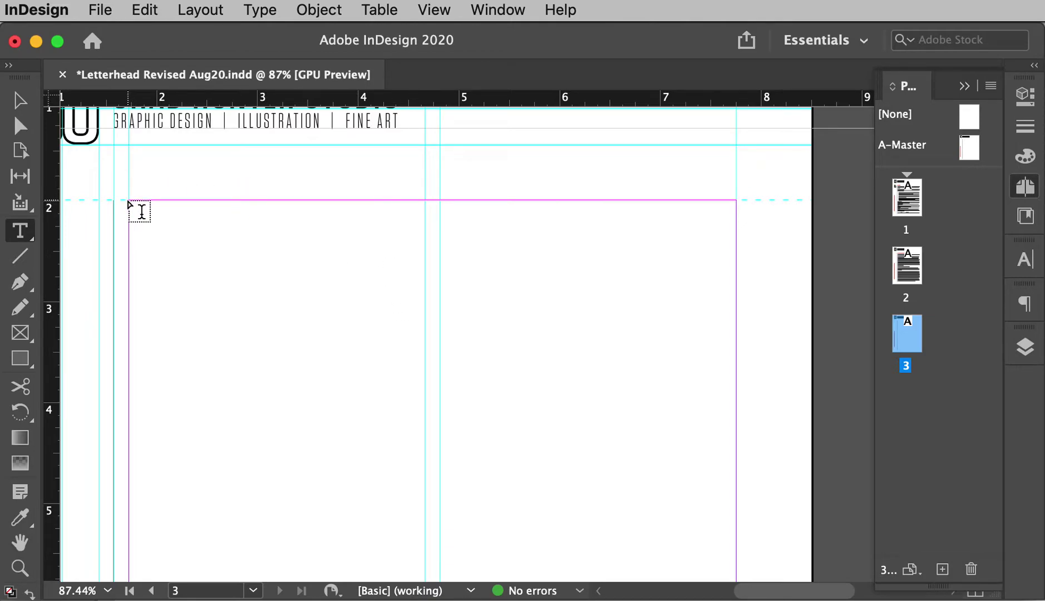
drag(141, 212, 743, 538)
Type the heading 'ASSN 1: JOURNAL' and begin the line 'Type about journal' beneath it.
text(ASSN 1)
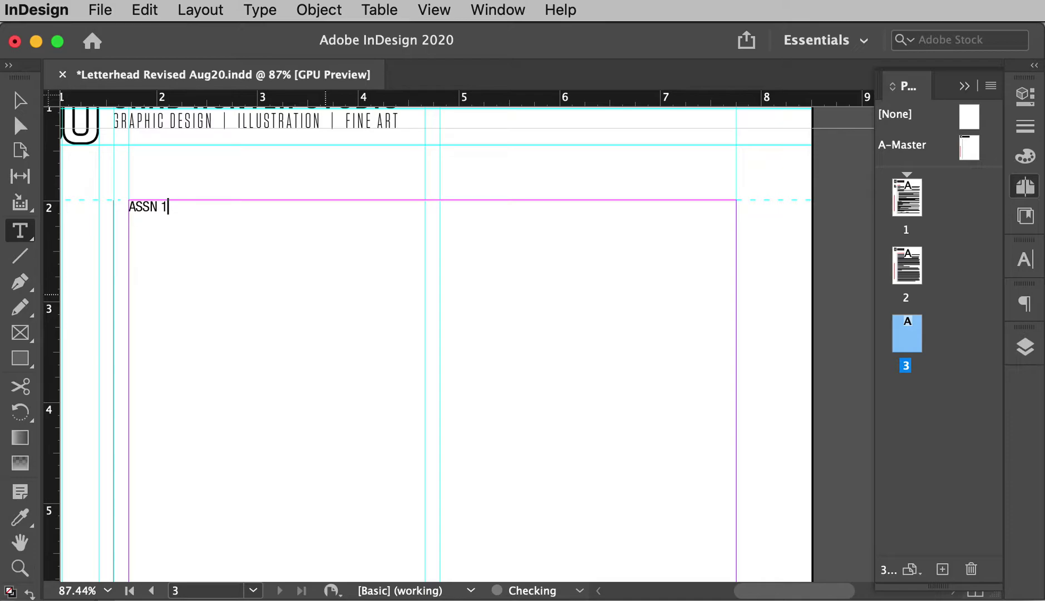
text(: )
text(JO)
text(URN)
key(BackSpace)
text(RNAL)
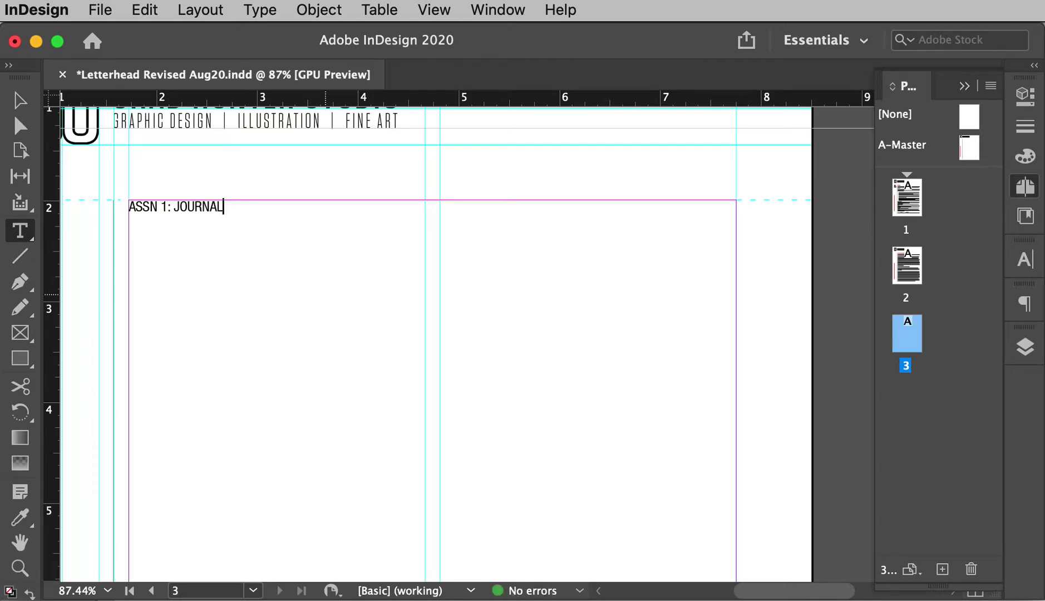
key(Return)
click(321, 11)
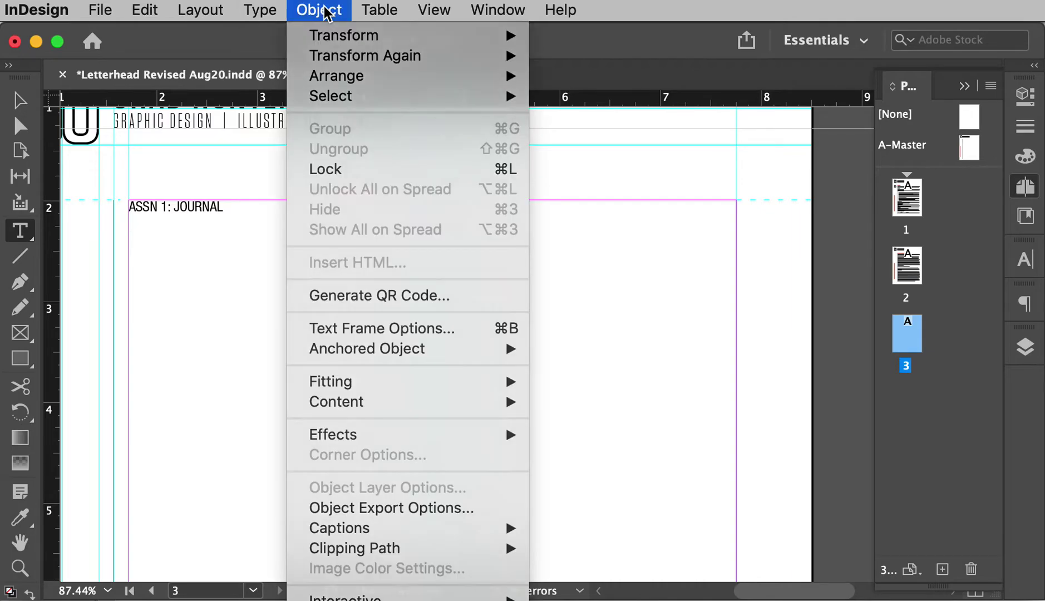
click(327, 11)
text(Type about journal)
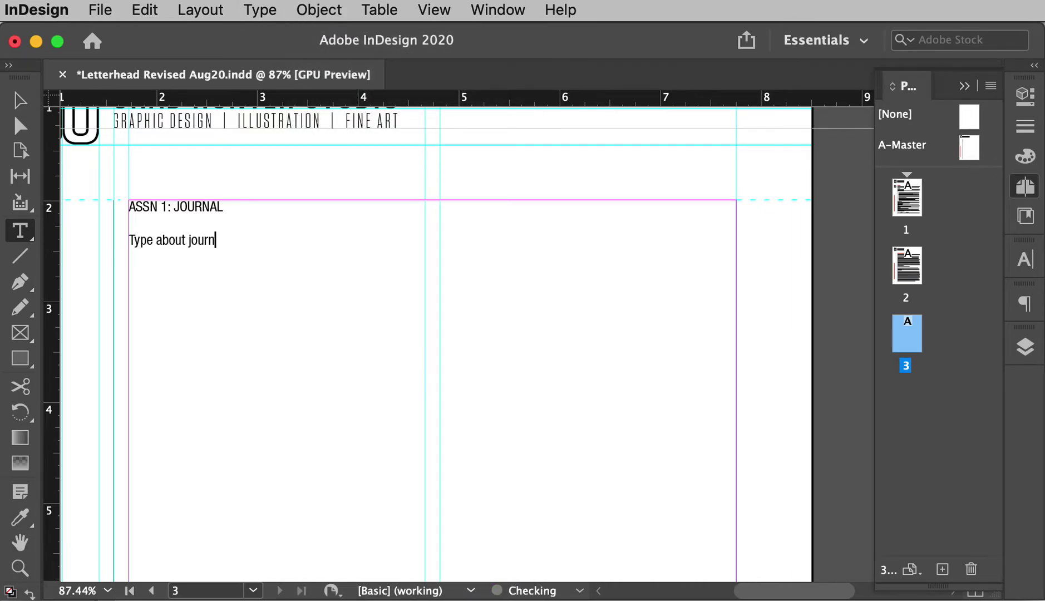
Apply the NEW HEADER paragraph style to the ASSN 1: JOURNAL heading.
click(187, 206)
click(1026, 96)
click(966, 222)
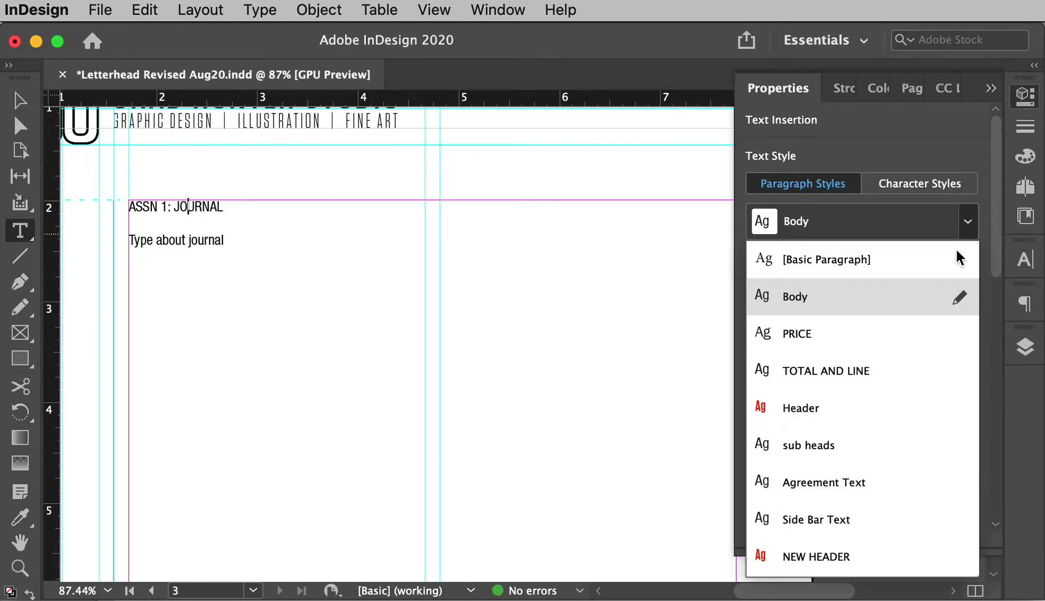
click(850, 556)
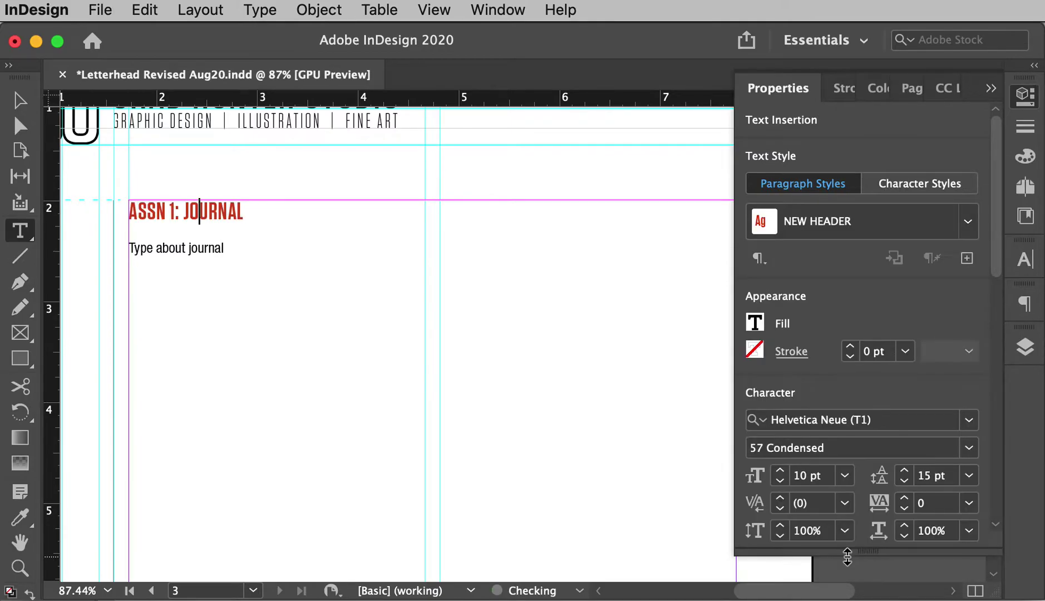
Replace the 'Type about journal' line with placeholder text filling the frame.
triple_click(186, 252)
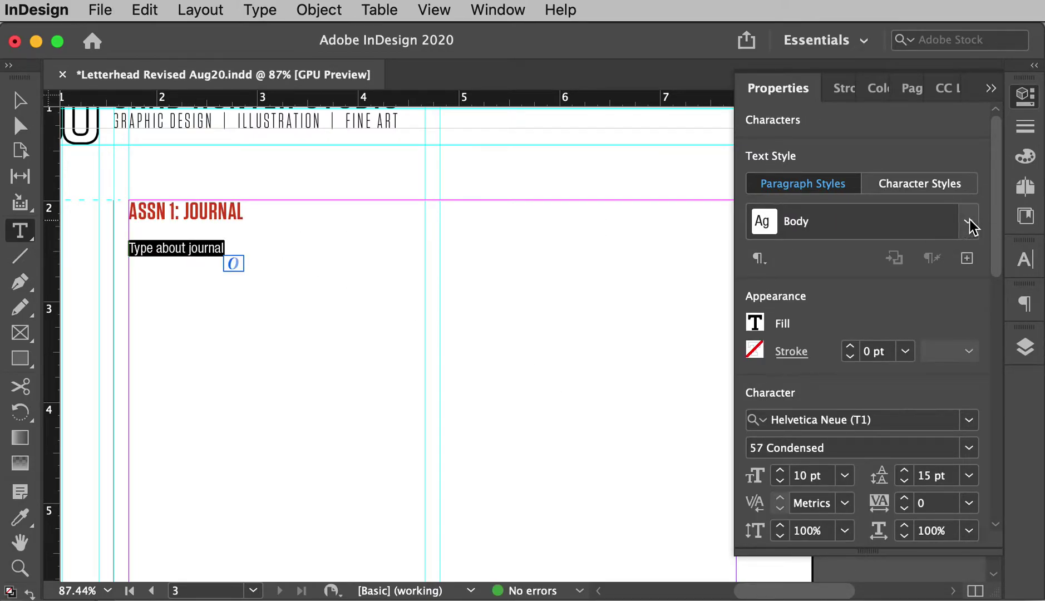
click(588, 156)
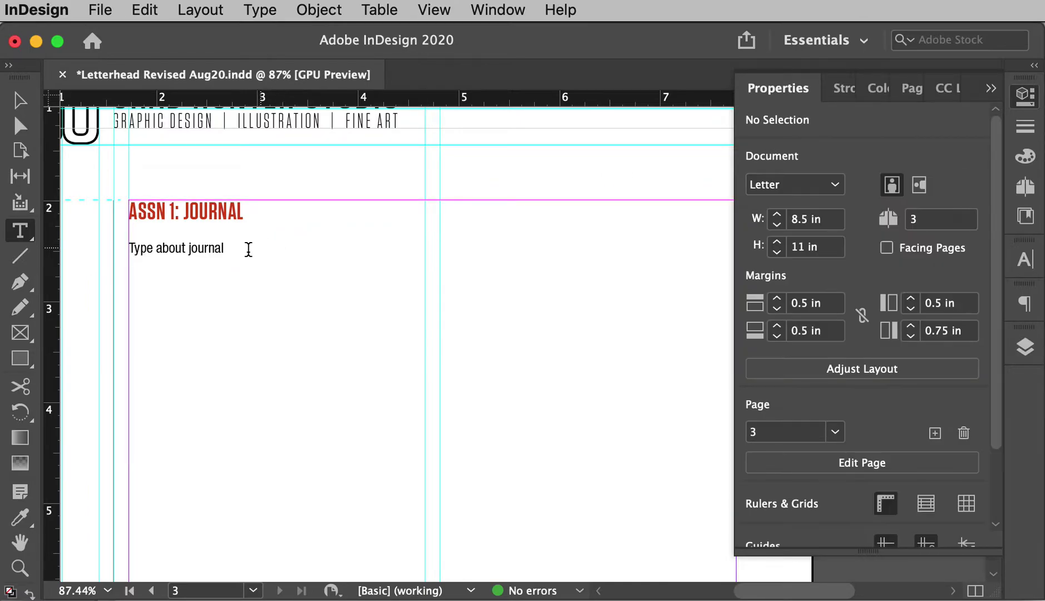
drag(226, 252, 120, 250)
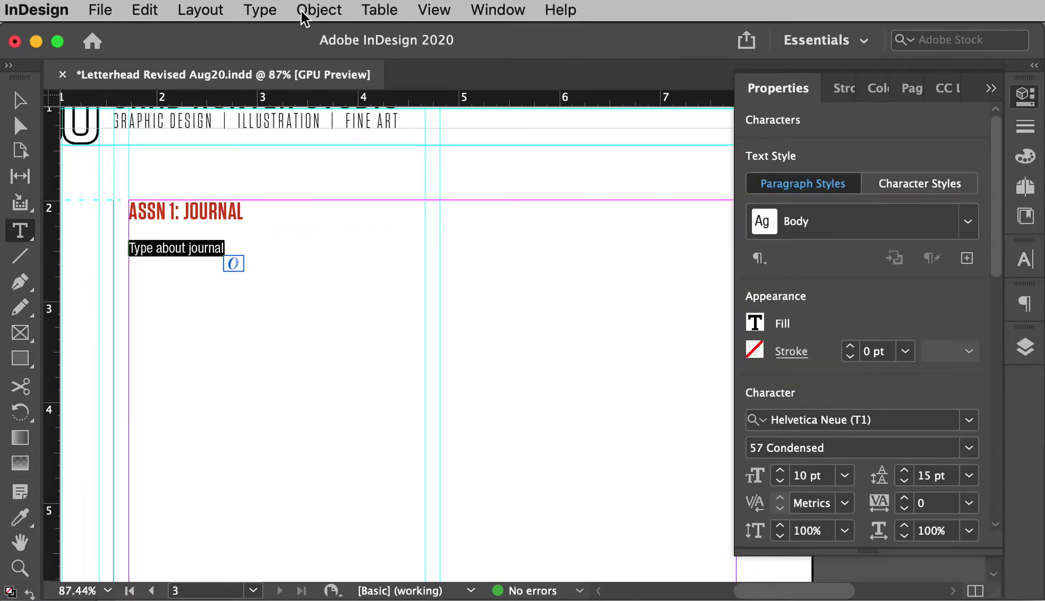
click(260, 10)
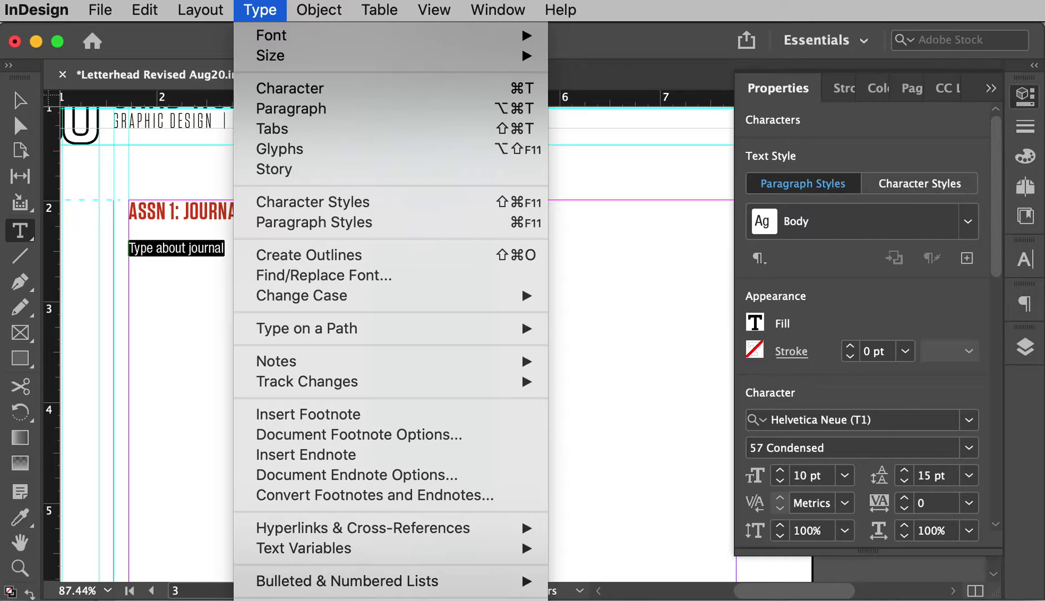
click(334, 581)
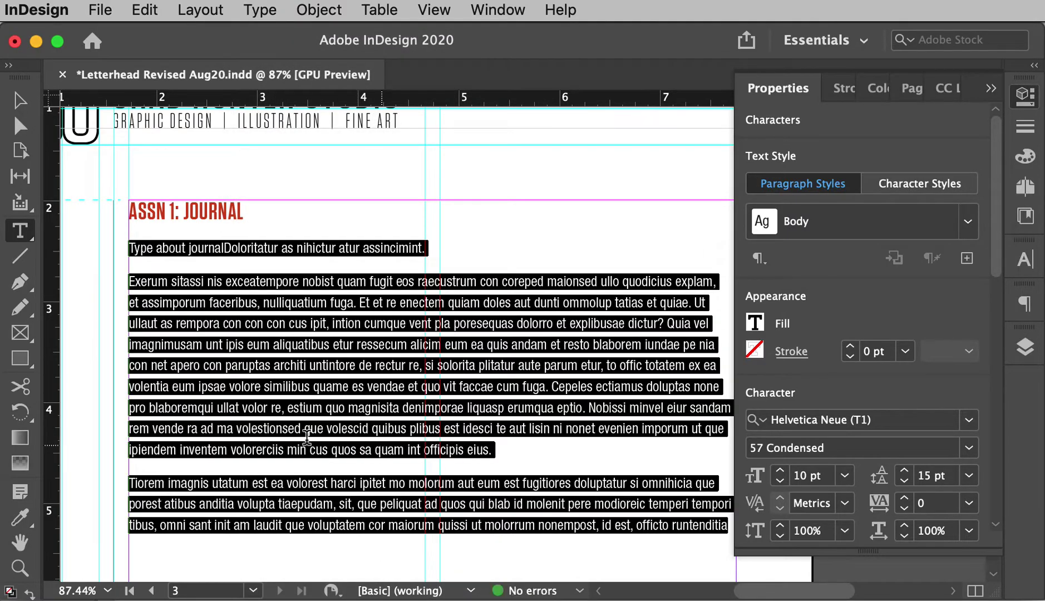
click(94, 437)
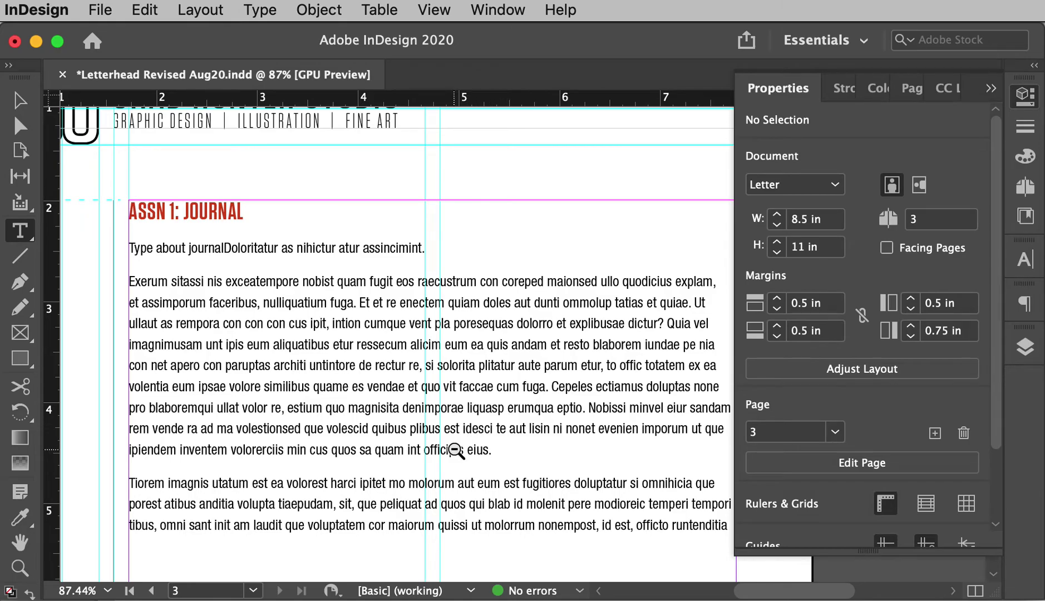
Zoom out to 50% to view all of page 3 and hide the Properties panel.
alt+click(457, 451)
scroll(404, 464, right, 3)
scroll(426, 469, left, 1)
alt+click(427, 469)
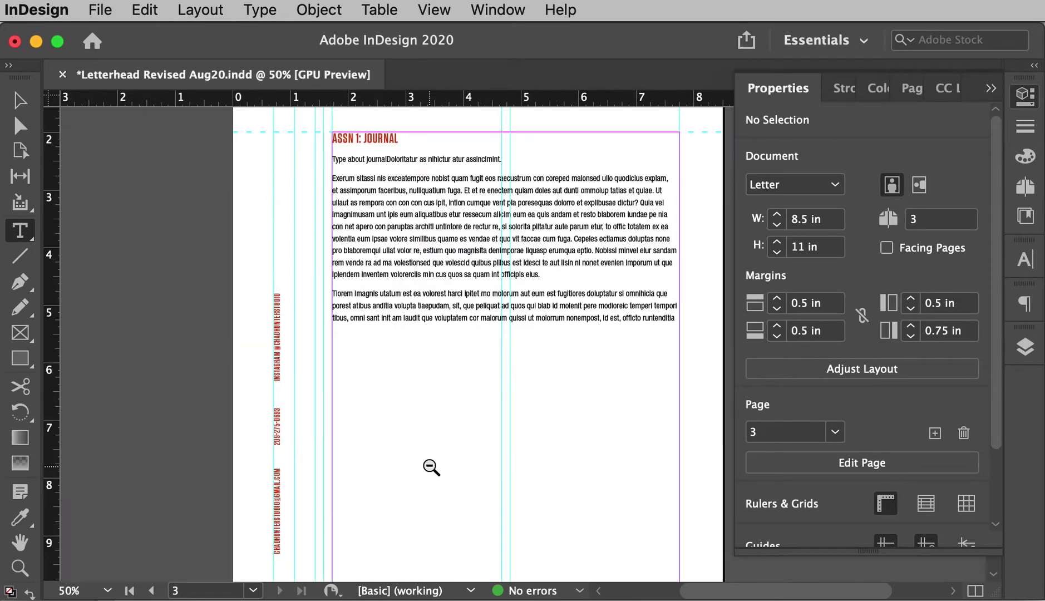
drag(431, 467, 341, 395)
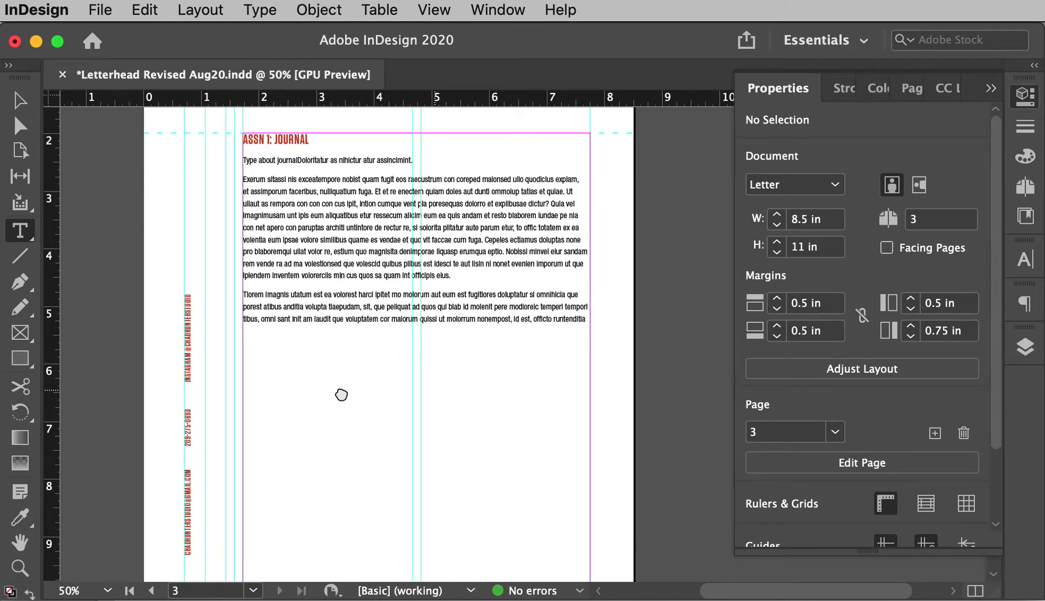
click(992, 88)
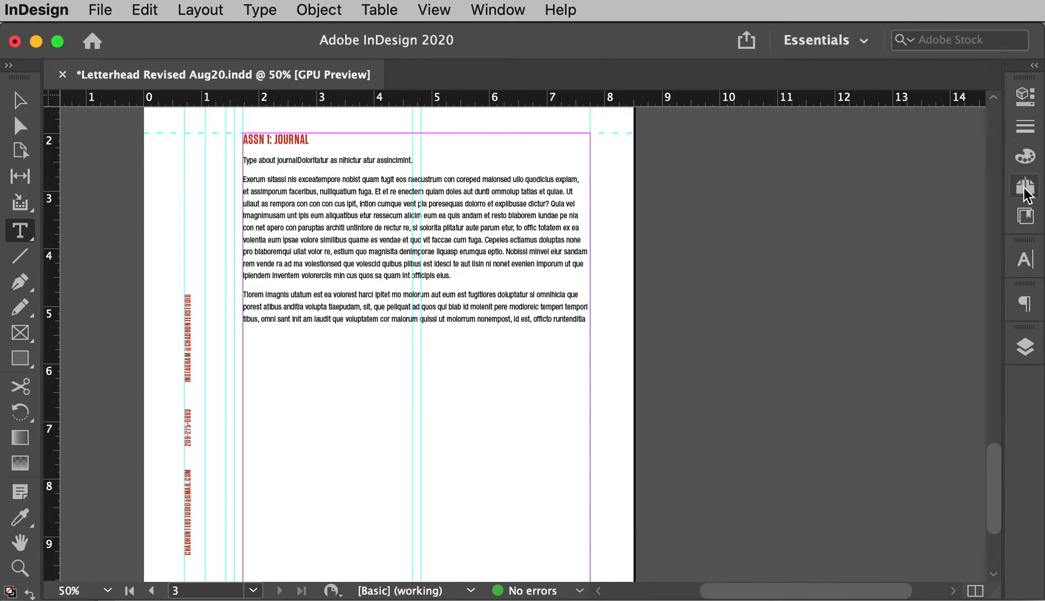
Add a new page 4 and draw a text frame from its top-left margin corner.
click(1026, 190)
click(945, 569)
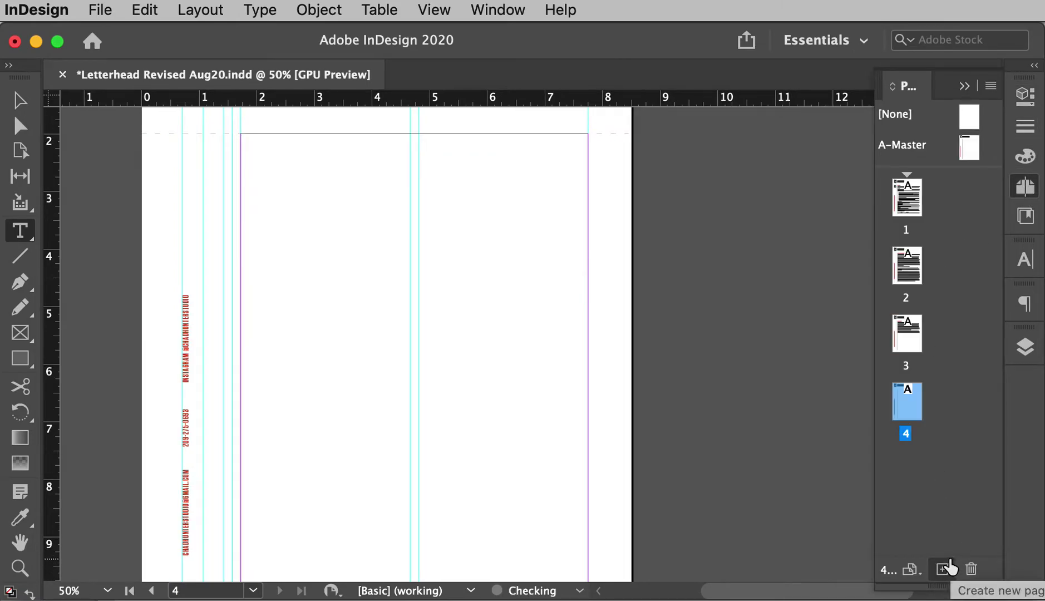
scroll(525, 283, up, 2)
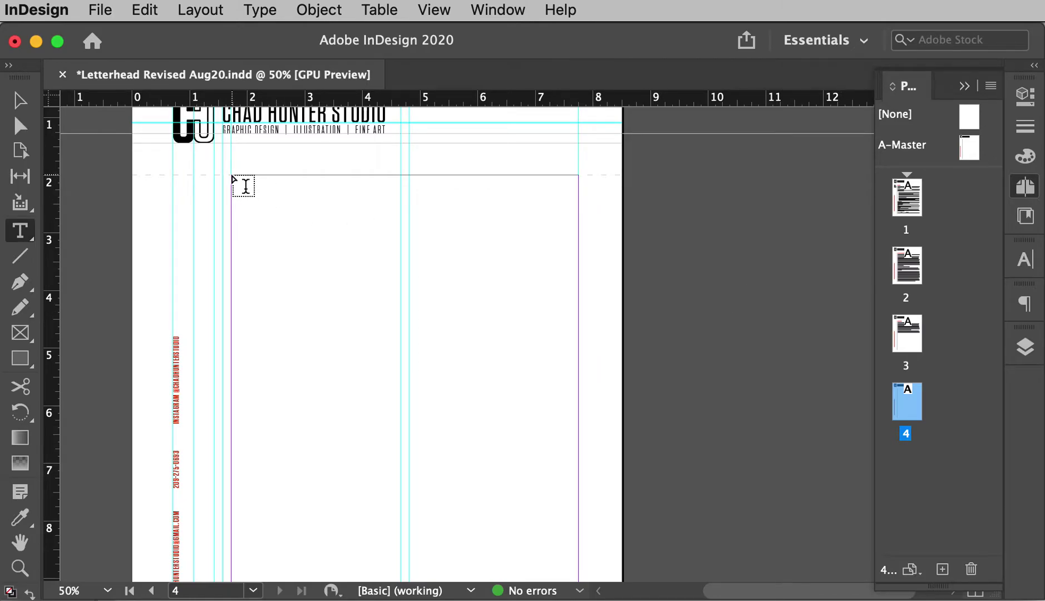
drag(231, 175, 579, 250)
Type the heading 'ASSN 0: THUMBNAILS' with 'Some copy' on the line below.
text(ASSN 0: THUMBNA)
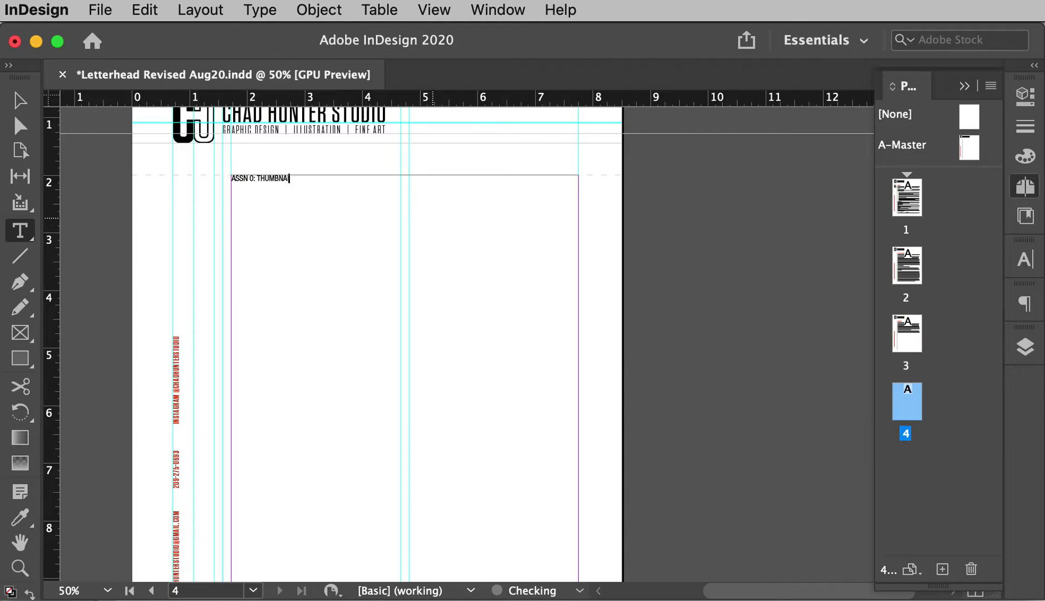
text(ILS)
key(BackSpace)
text(LS)
key(Return)
text(Some copy)
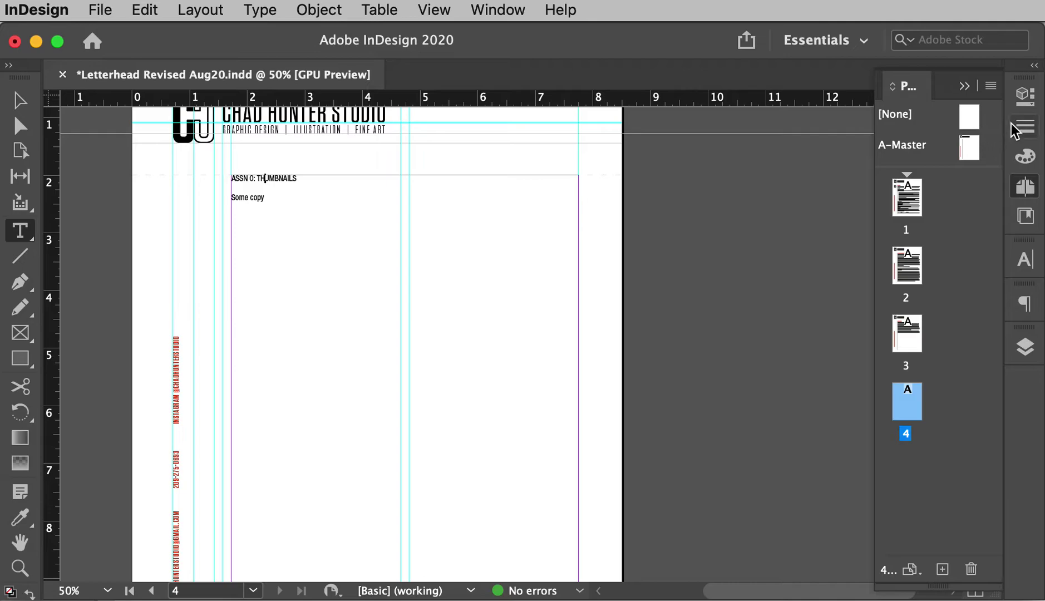
Apply the NEW HEADER paragraph style to the ASSN 0: THUMBNAILS heading.
click(1023, 99)
click(968, 221)
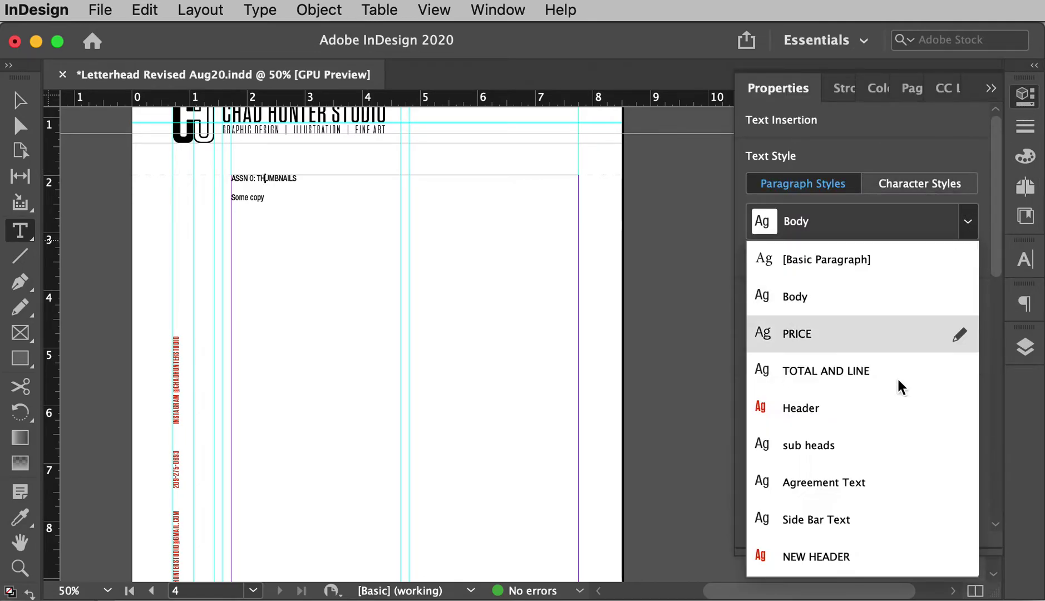
click(844, 561)
Select the 'Some copy' line and fill the frame with placeholder text.
double_click(243, 201)
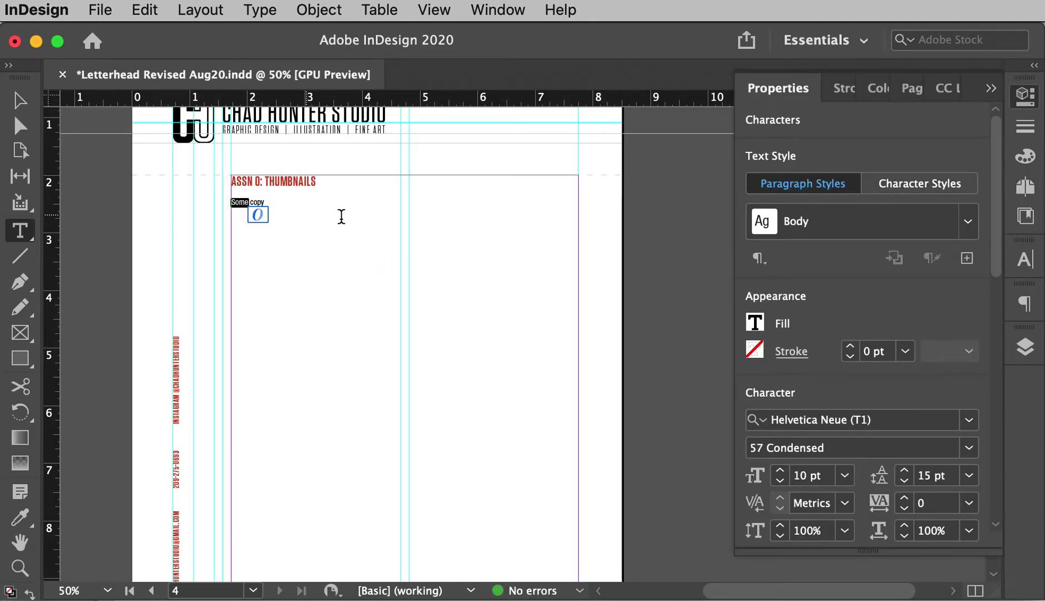
click(813, 223)
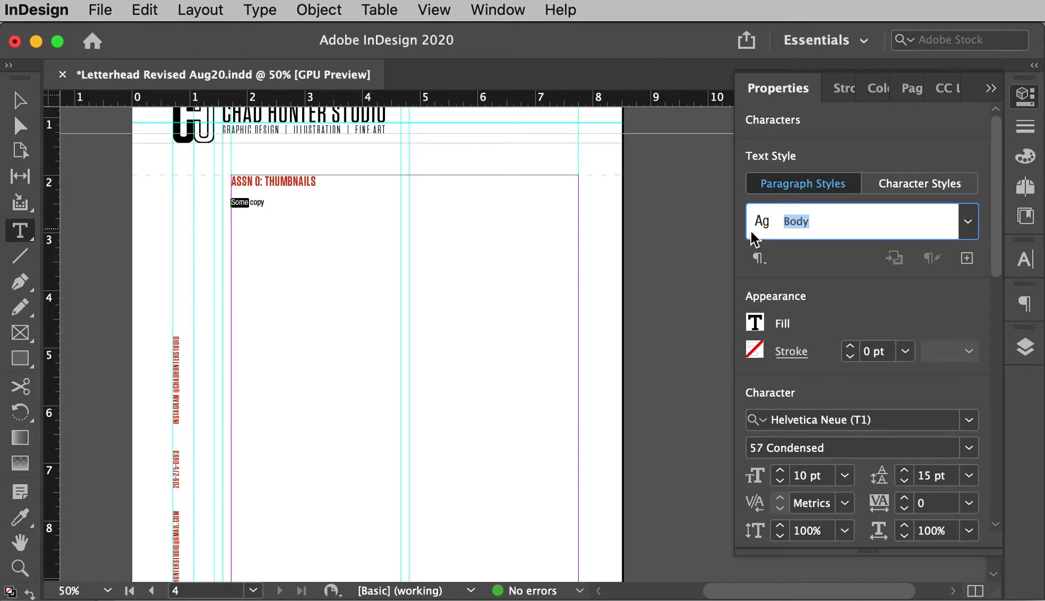
click(658, 236)
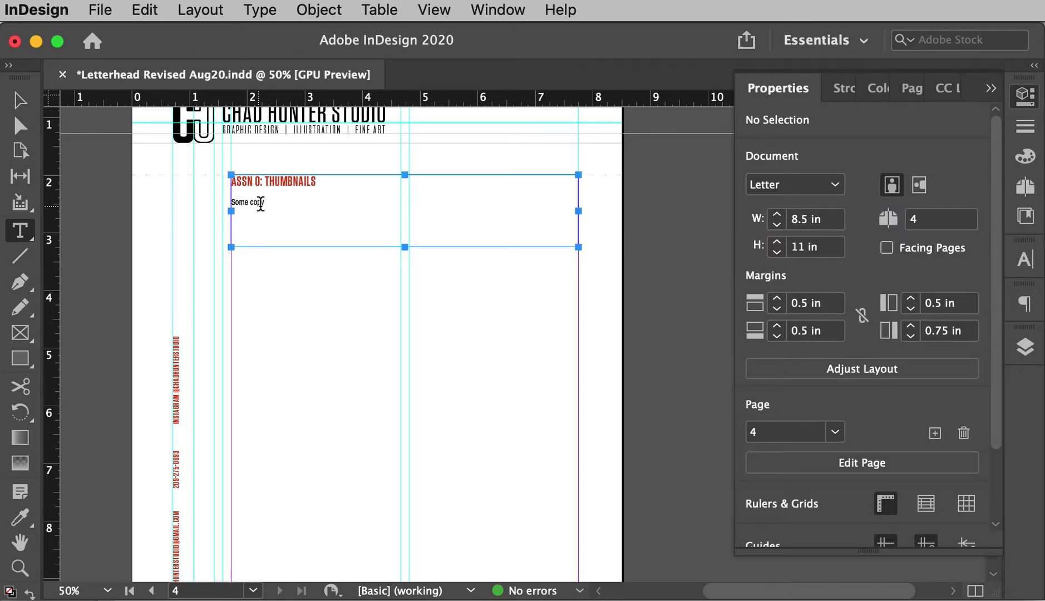
drag(231, 201, 266, 203)
click(312, 10)
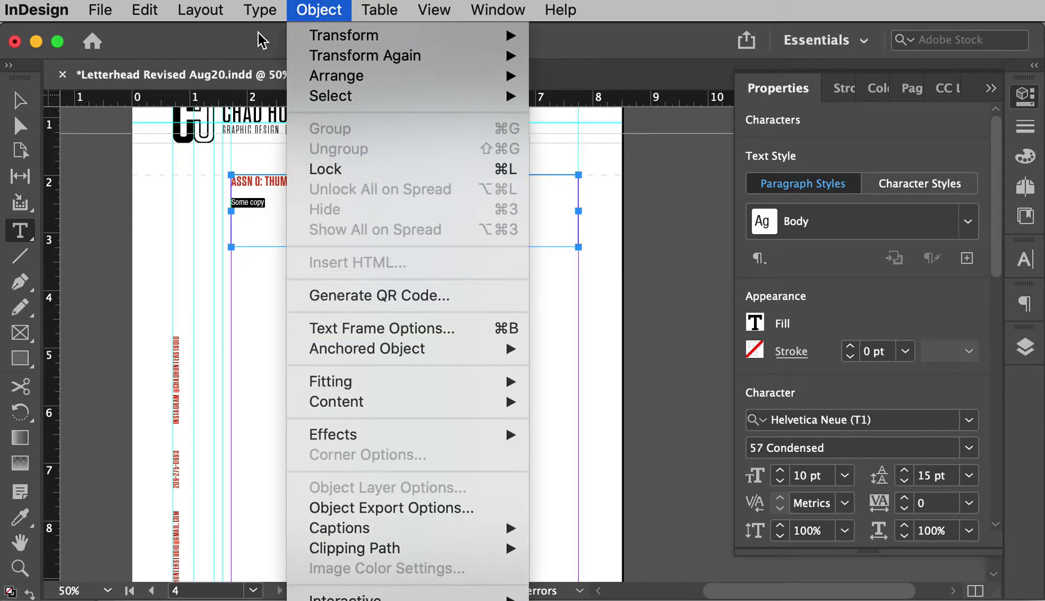
mouse_move(260, 10)
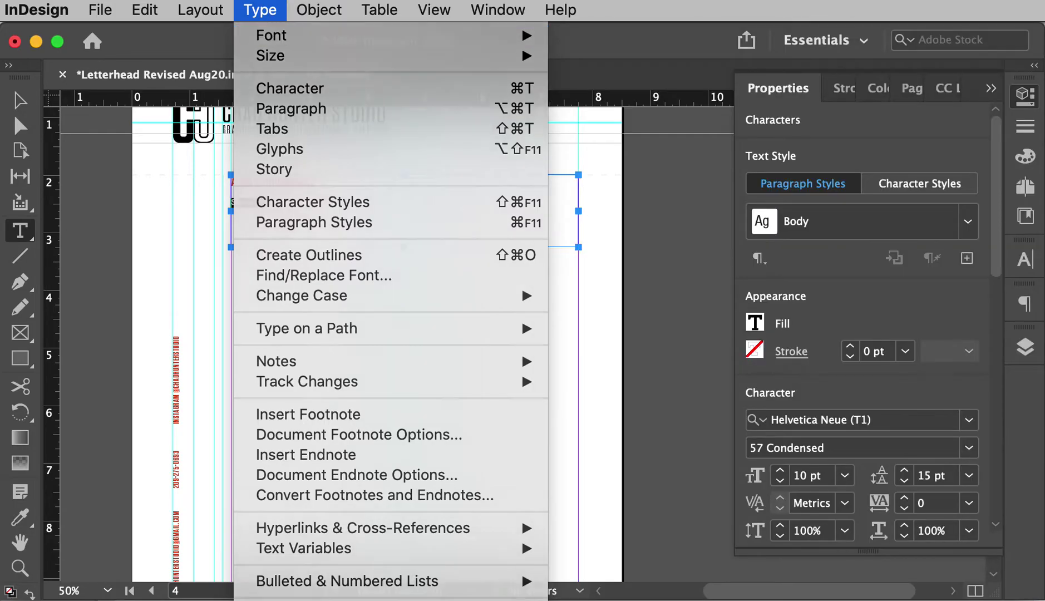
click(686, 414)
click(686, 415)
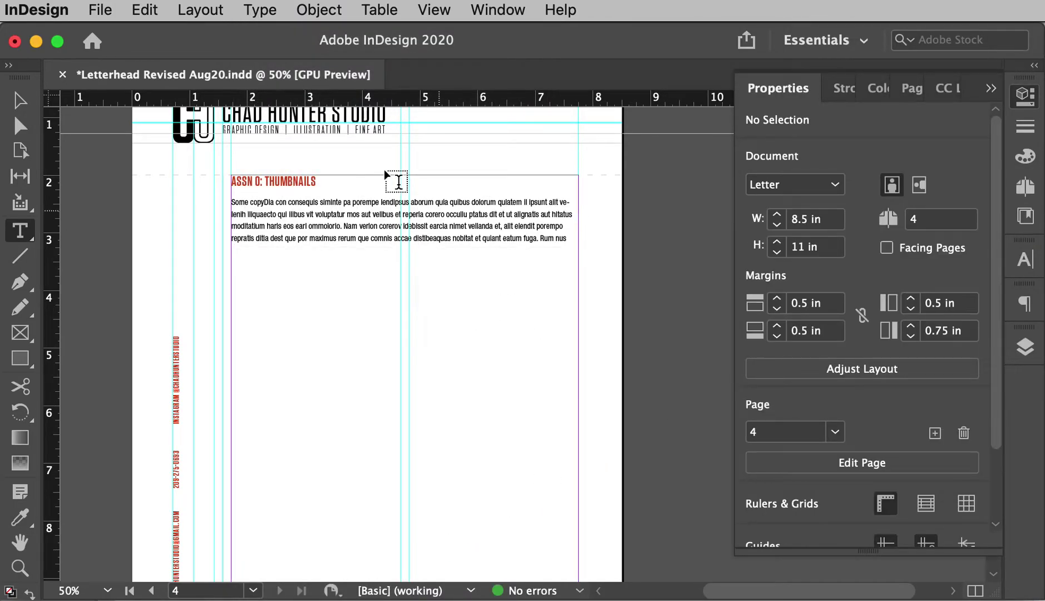
Use File > Place to load the thumbnails image from 2020 Fall > Graphic Design > Assignments.
click(105, 14)
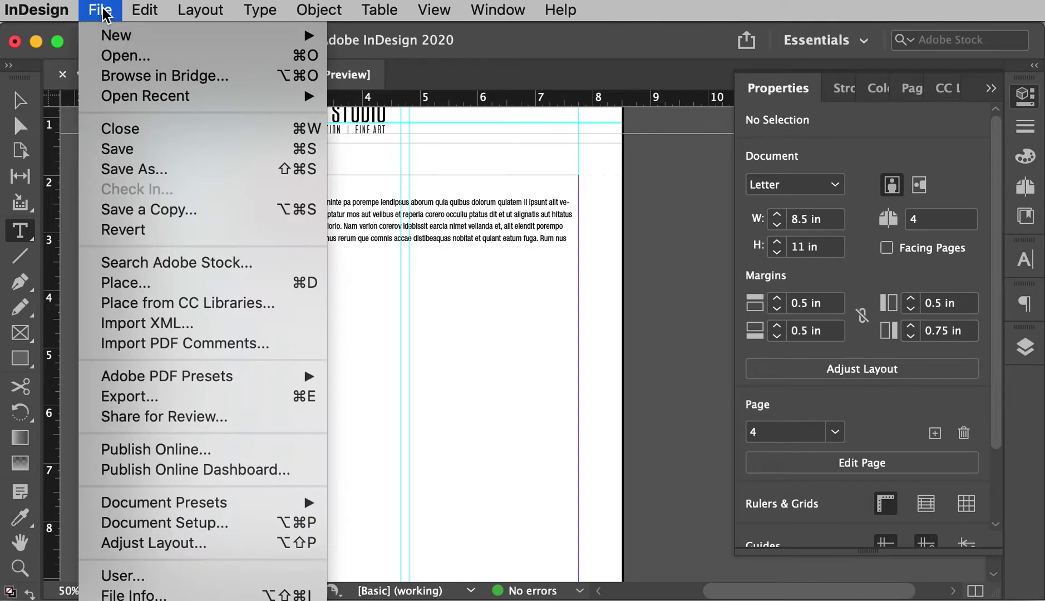
click(126, 290)
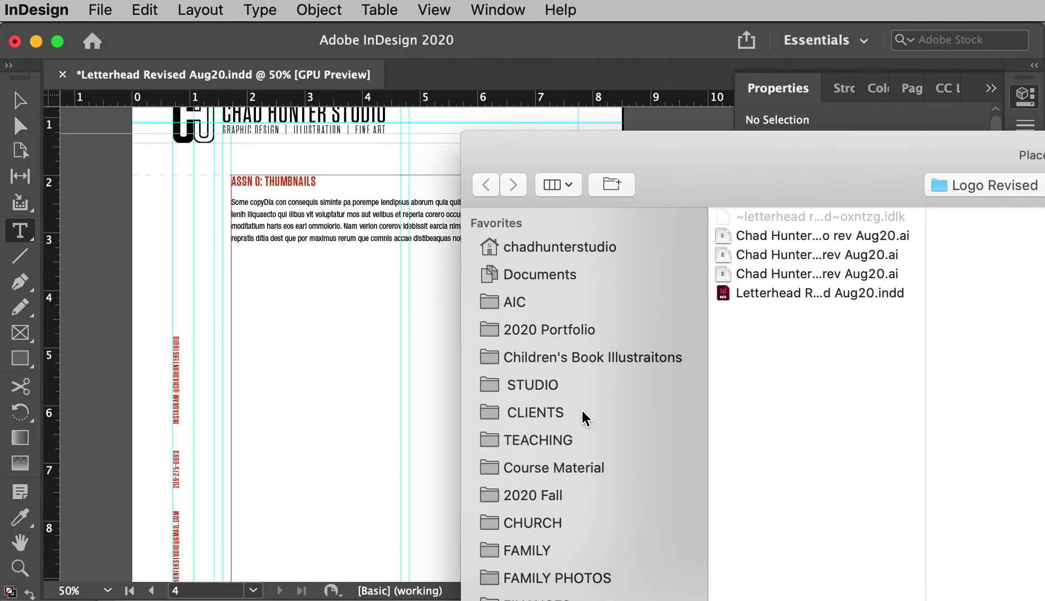
click(549, 495)
click(760, 256)
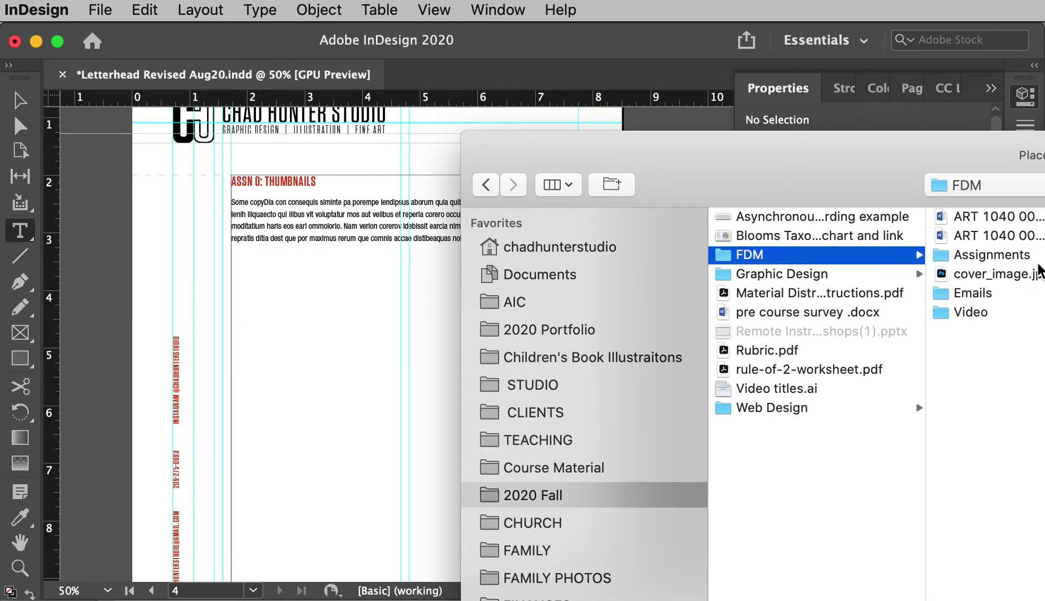
click(1016, 259)
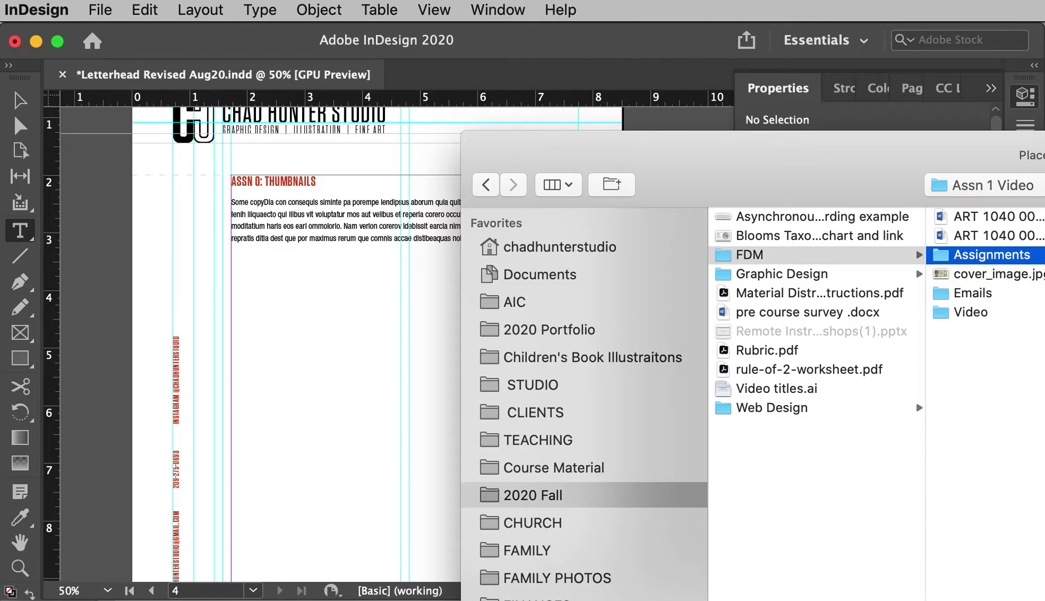
click(983, 319)
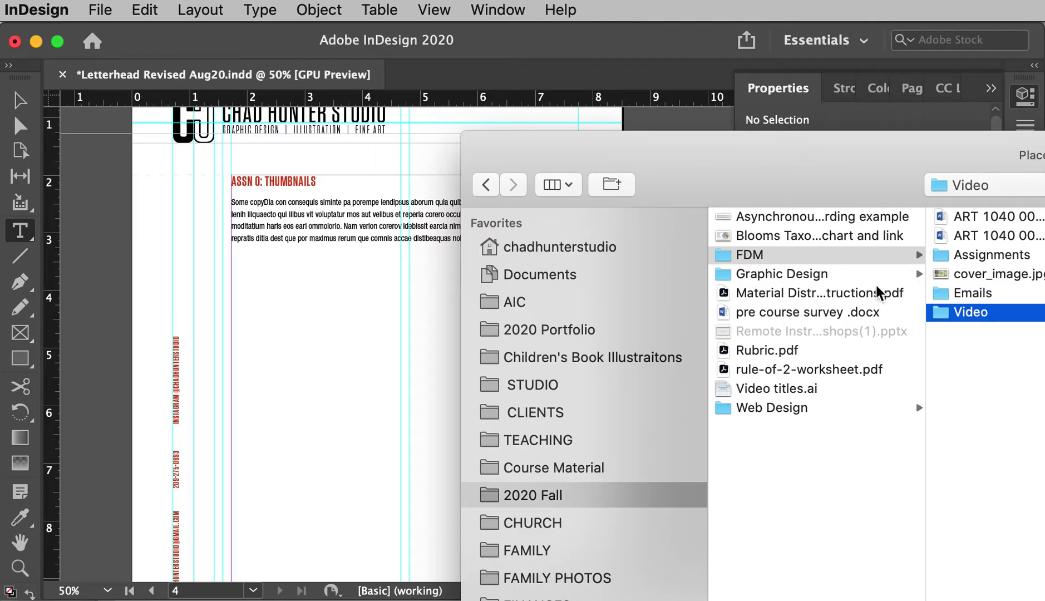
click(849, 273)
click(969, 236)
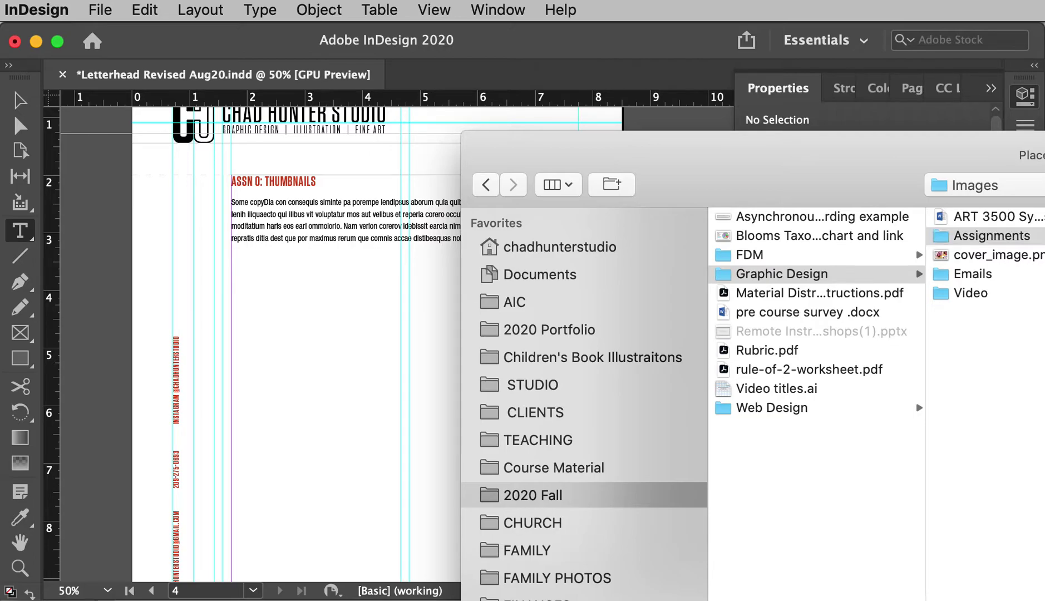
key(Escape)
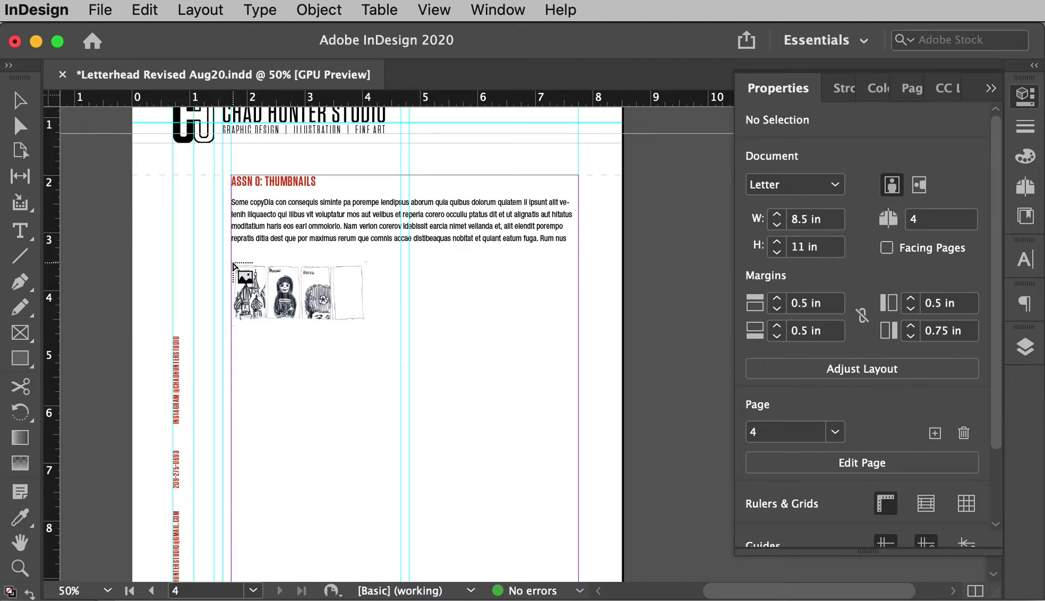
Drag out the Moscow sketch image below the text frame, zoom to 100%, and collapse Properties.
drag(231, 262, 579, 429)
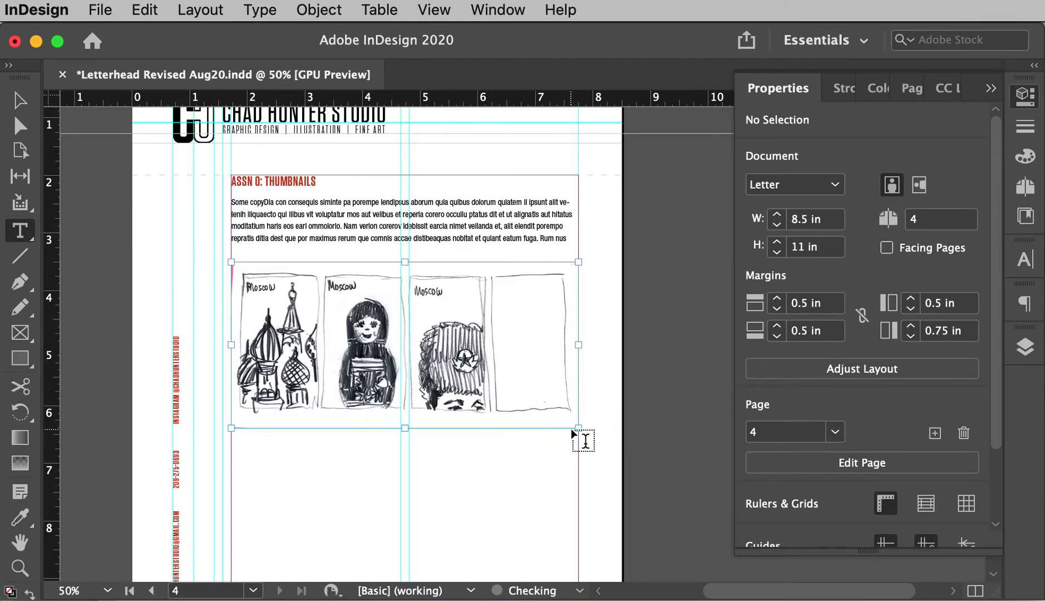
click(645, 410)
drag(415, 378, 463, 372)
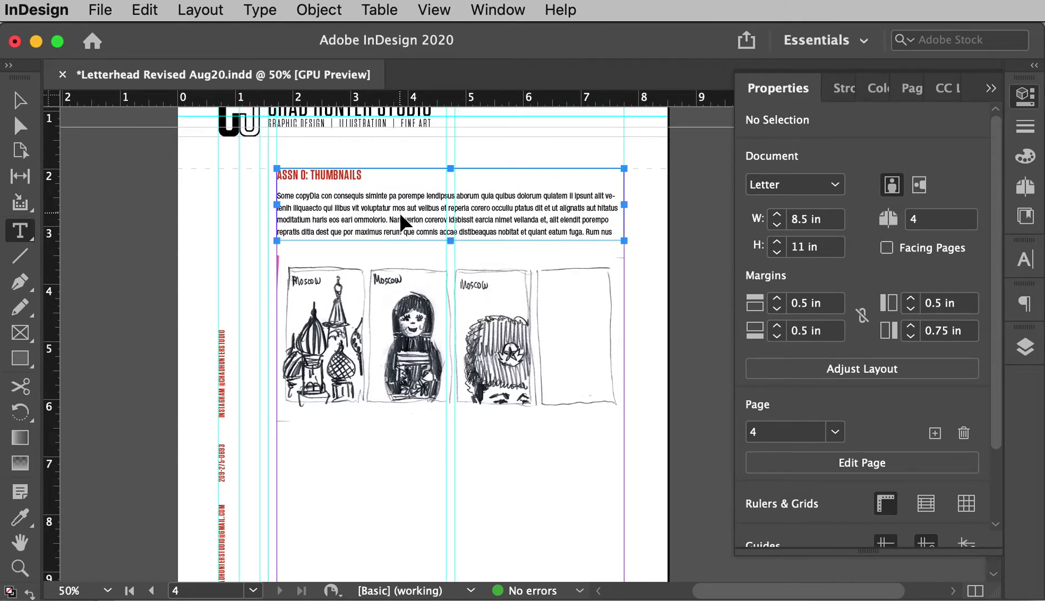
mouse_move(574, 350)
mouse_down()
mouse_move(581, 243)
mouse_move(572, 341)
mouse_up()
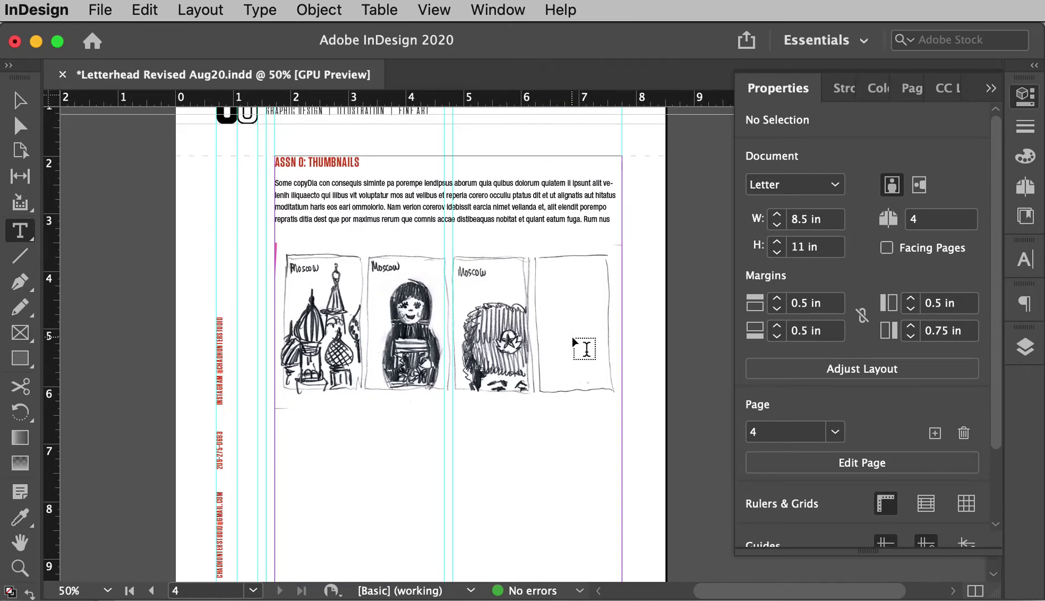
scroll(572, 335, up, 3)
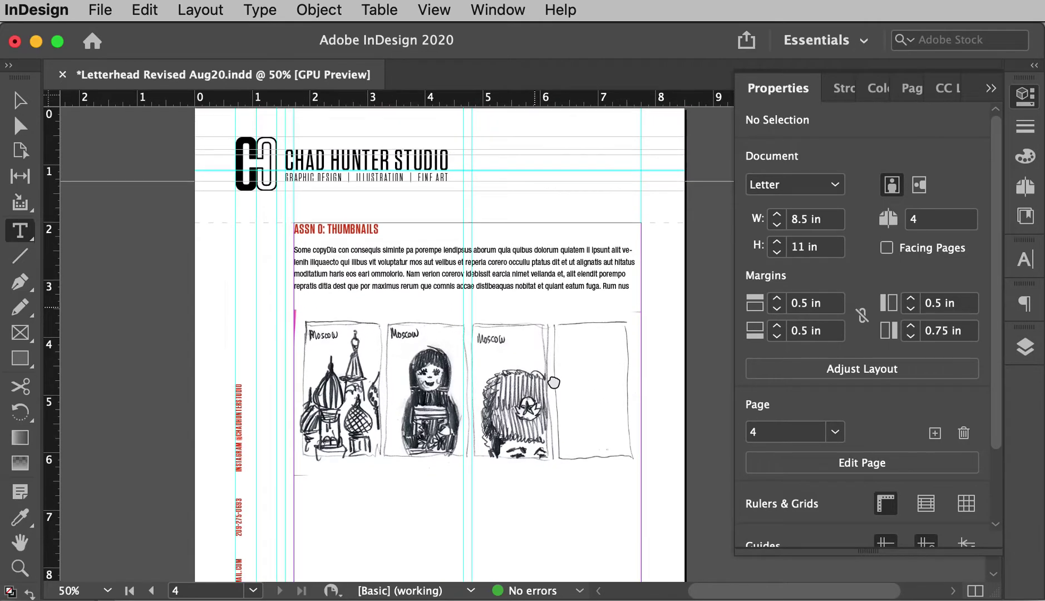
key(super+equal)
key(super+equal)
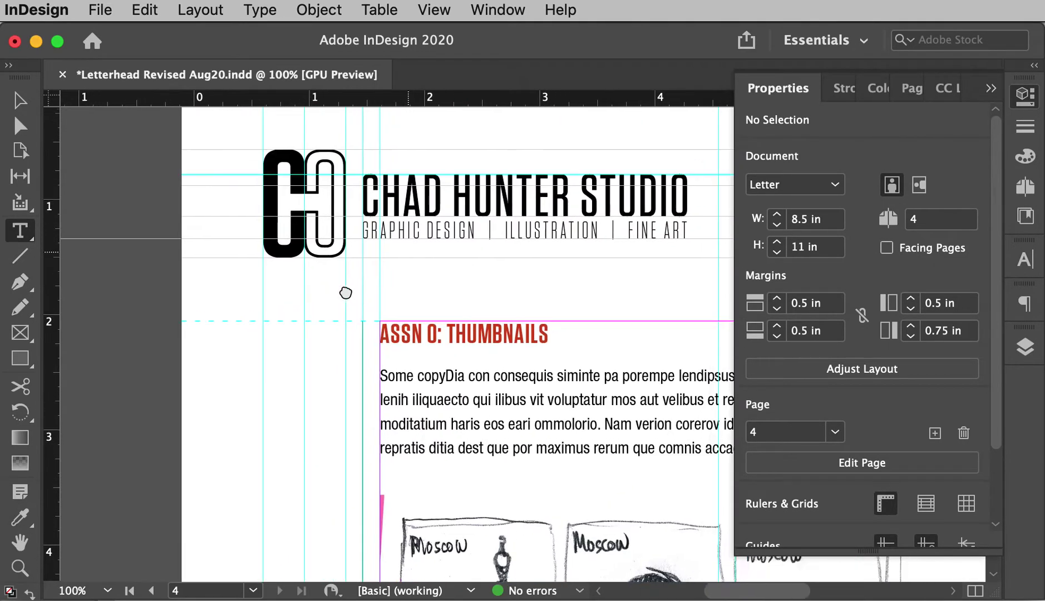
drag(276, 379, 278, 386)
click(990, 89)
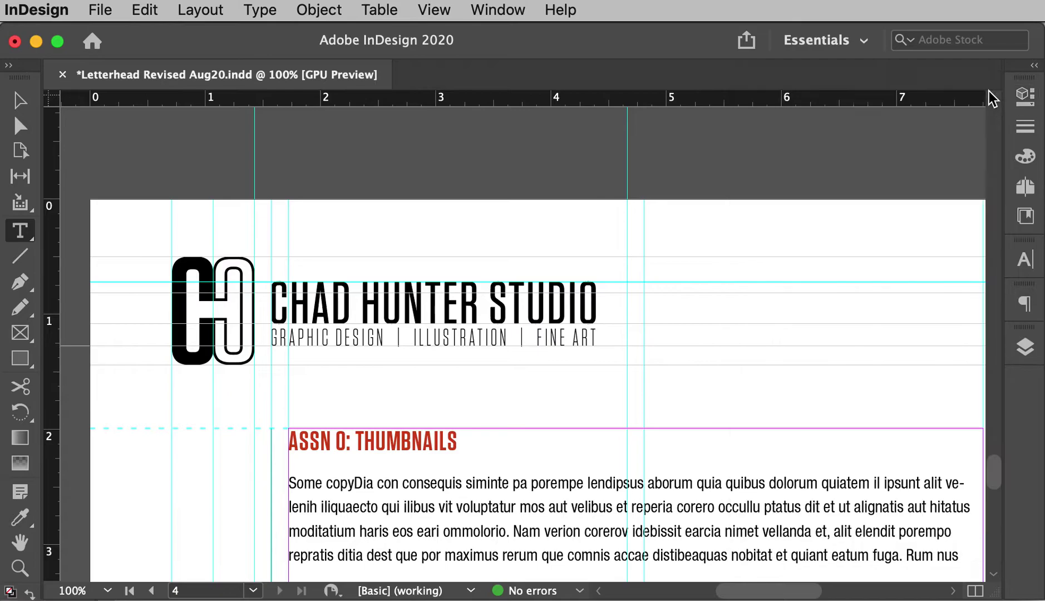
click(1026, 187)
double_click(971, 151)
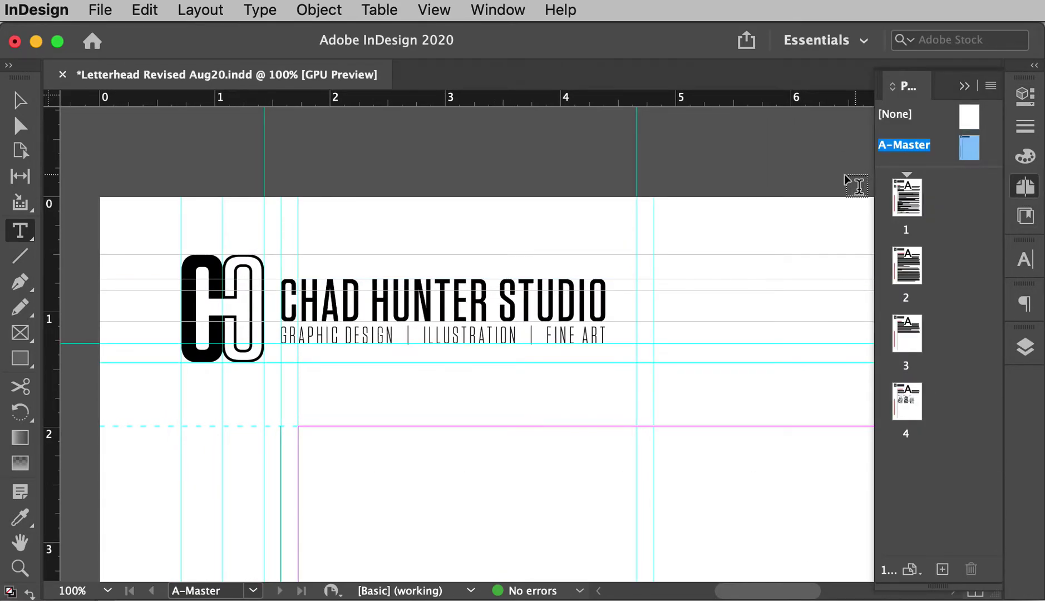
click(967, 88)
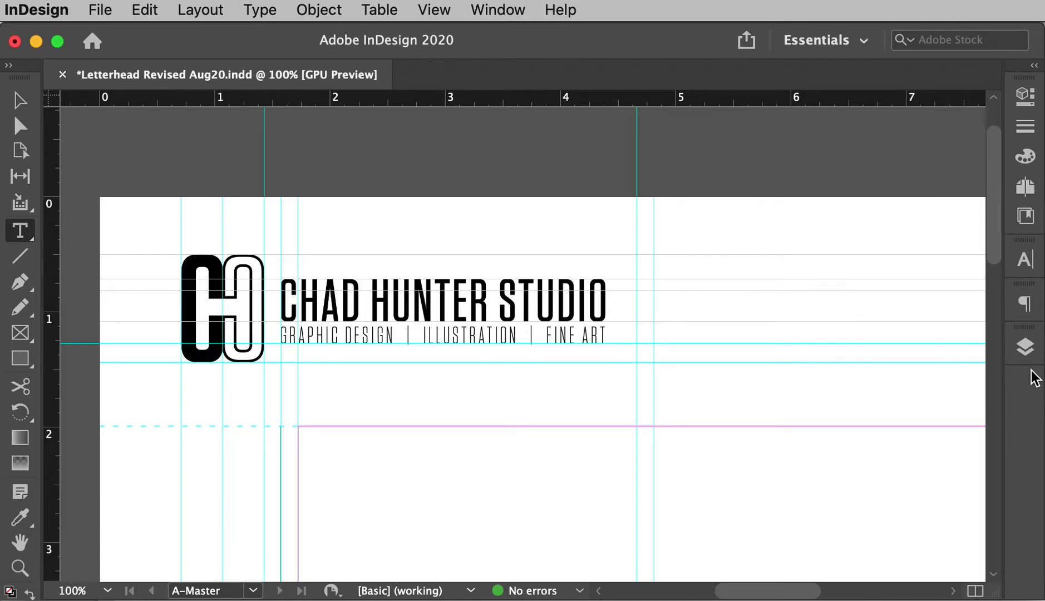
click(457, 345)
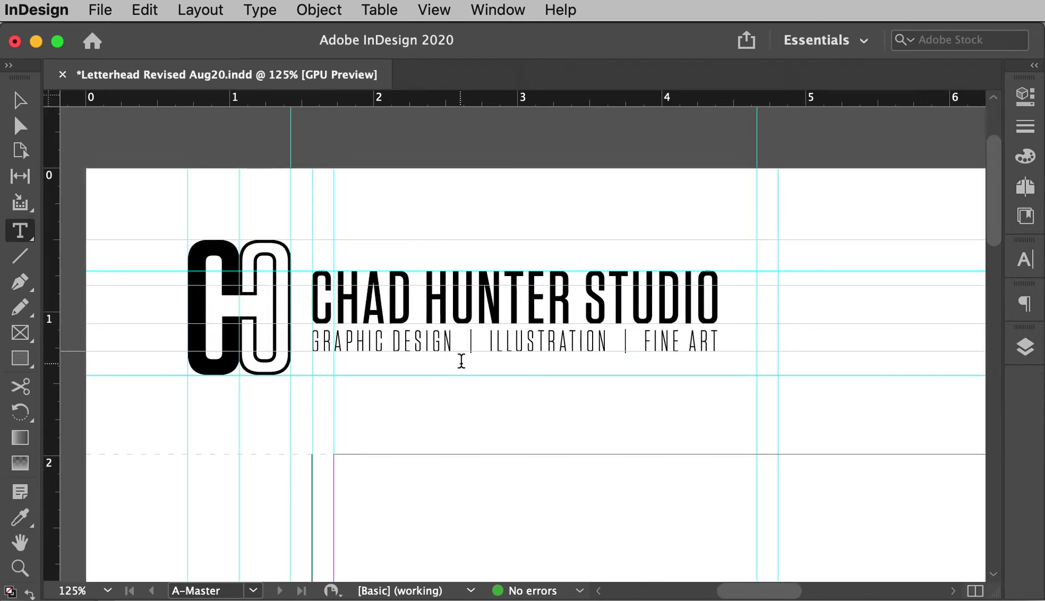
click(251, 269)
click(238, 202)
click(189, 337)
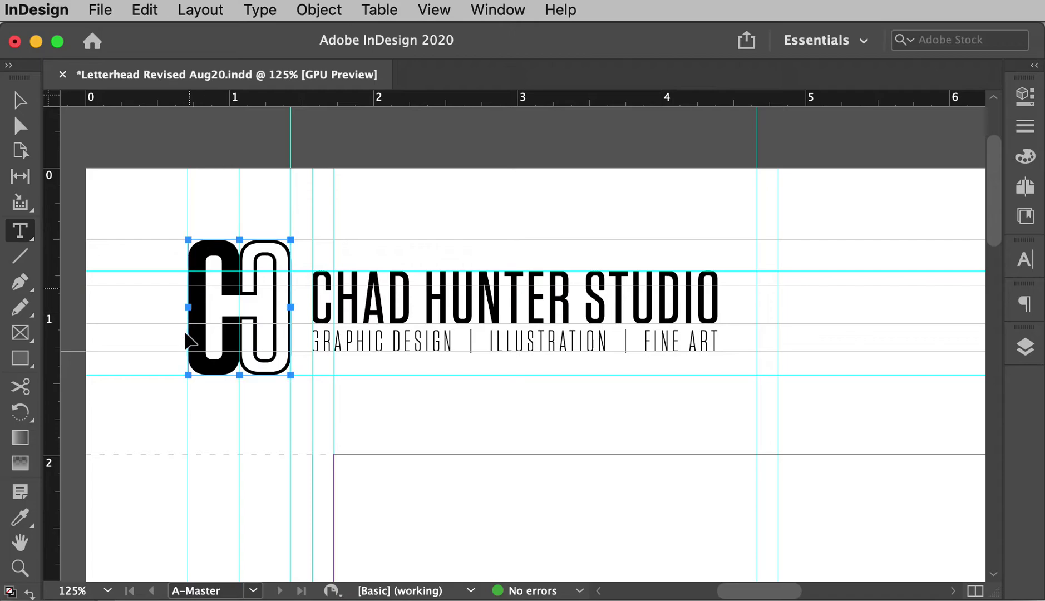
click(217, 204)
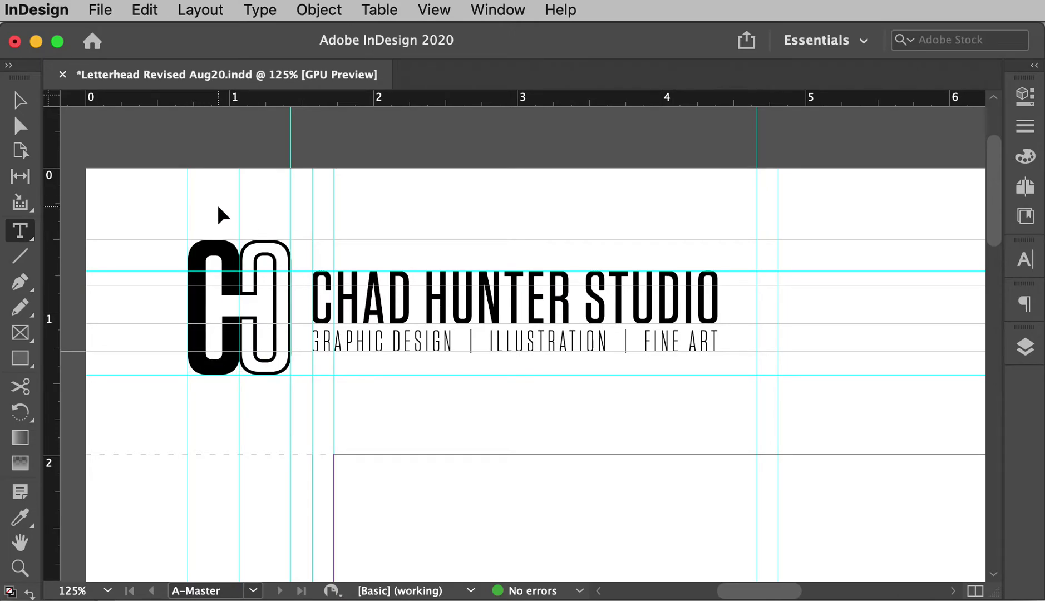
click(257, 277)
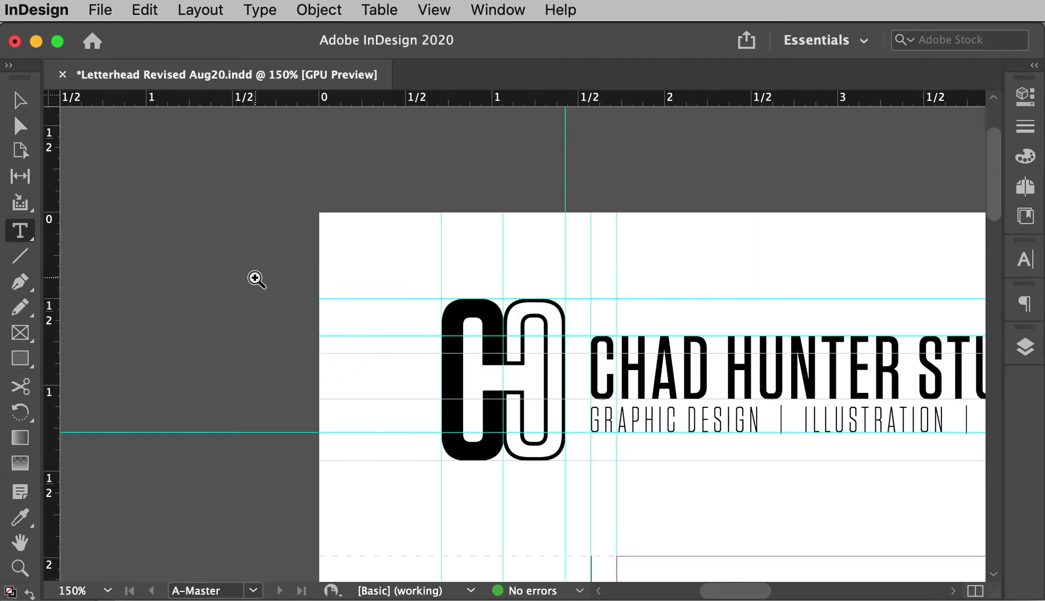
click(257, 277)
drag(754, 427, 168, 257)
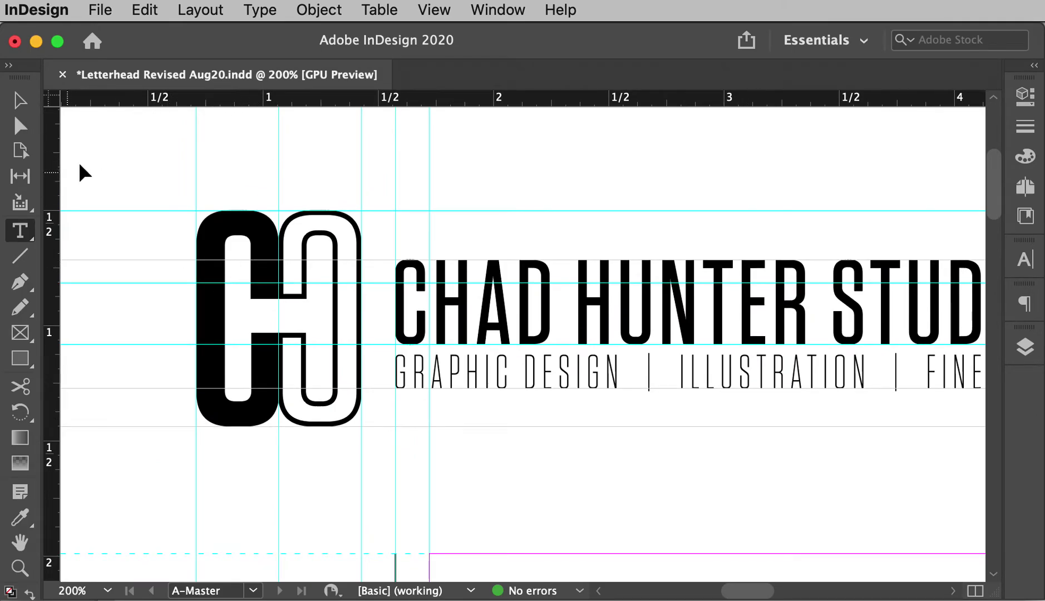
mouse_move(167, 97)
mouse_down()
mouse_move(159, 204)
mouse_move(164, 97)
mouse_up()
scroll(466, 460, down, 10)
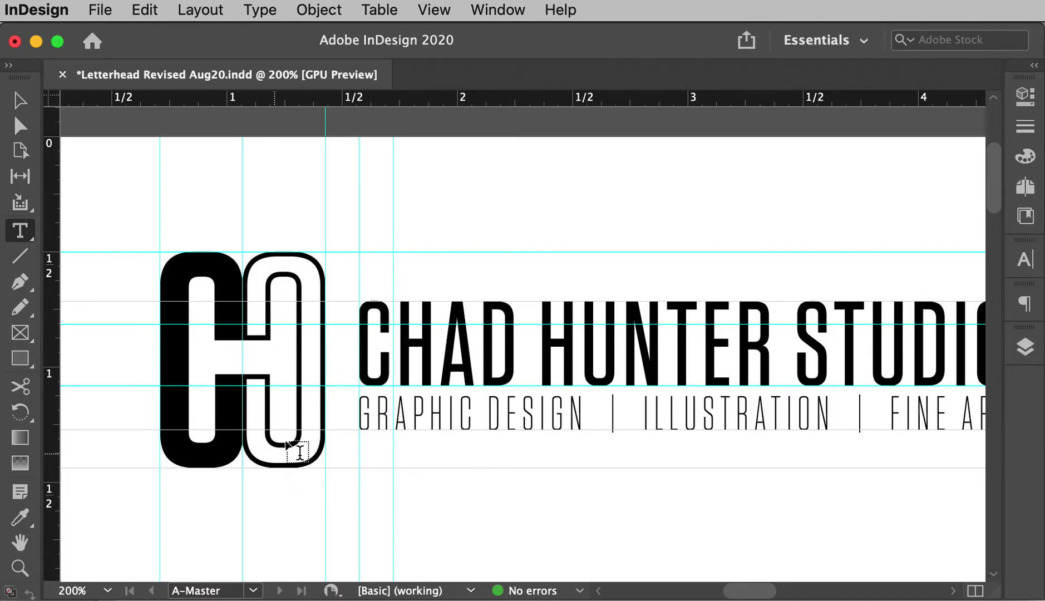
Check the CHAD HUNTER STUDIO header by toggling Preview mode off guides and back on.
drag(298, 452, 462, 299)
super+click(528, 186)
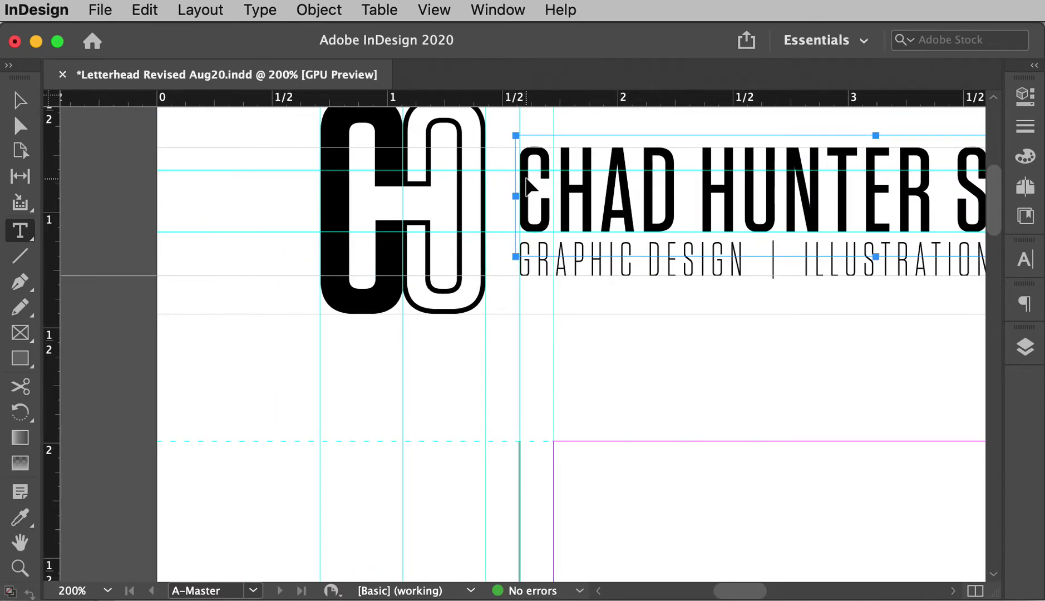
scroll(715, 214, right, 5)
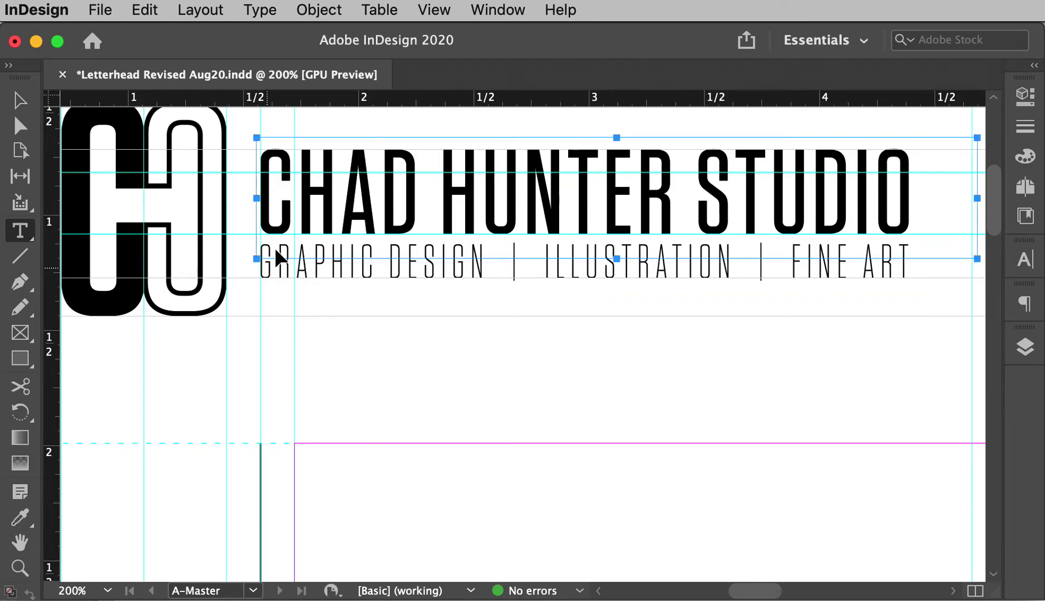
super+click(262, 445)
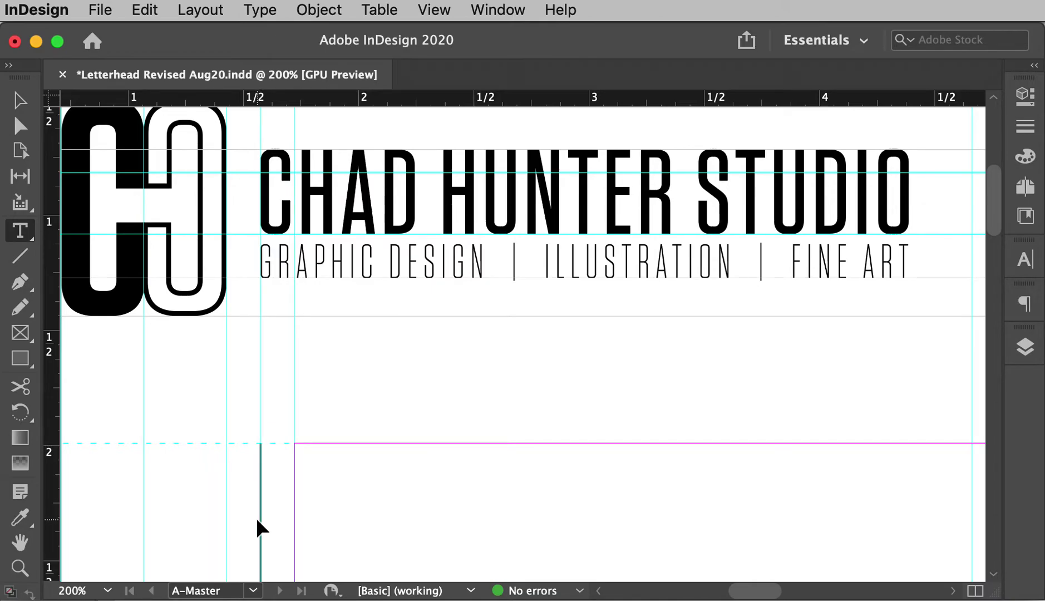
key(w)
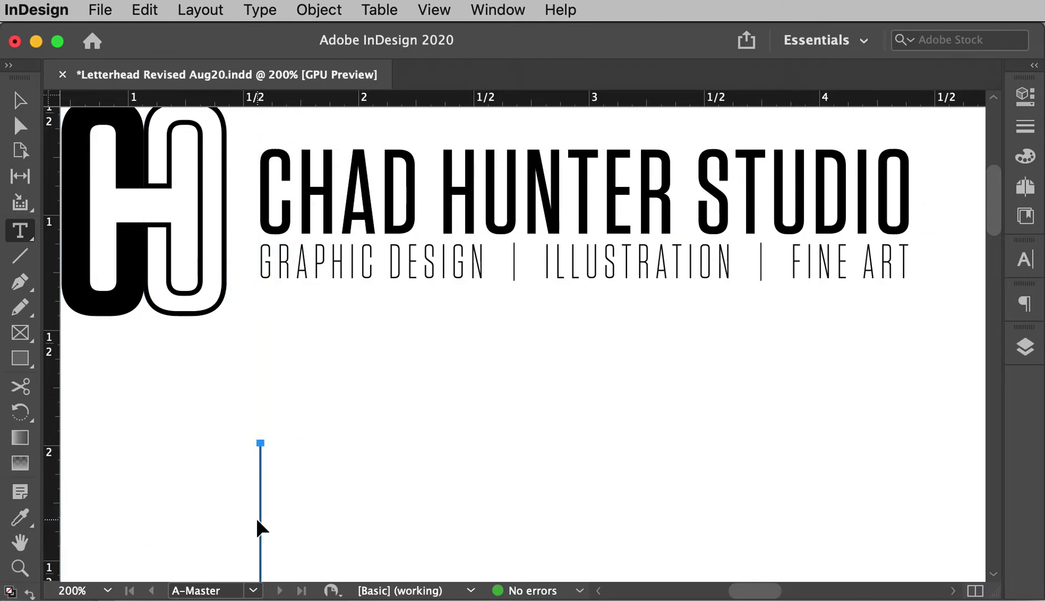
key(w)
Pan around the master page and open the Layers list showing Layers 3, 2 and 1.
click(274, 507)
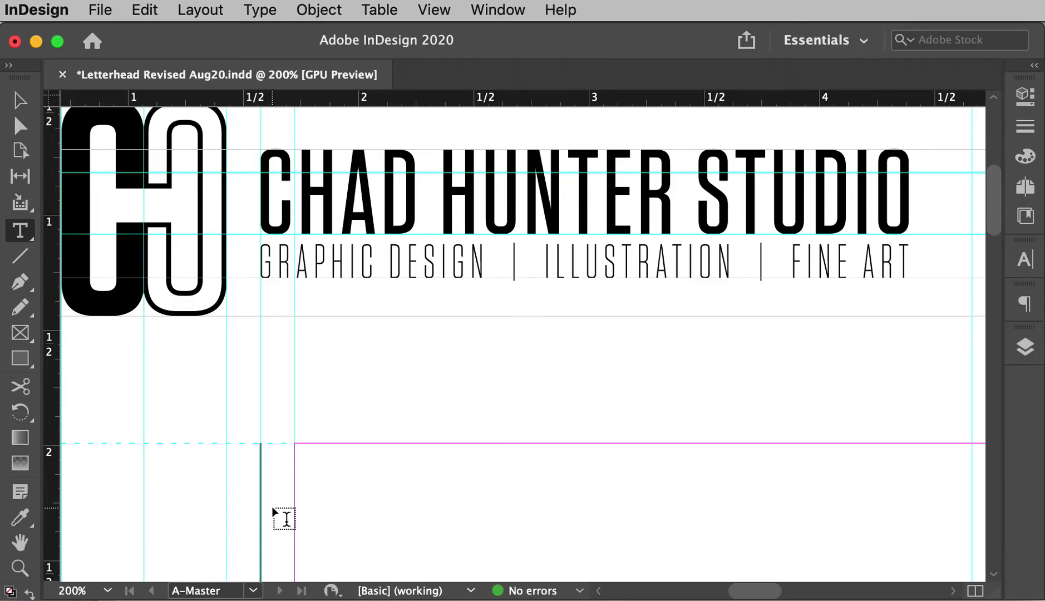
drag(218, 497, 528, 440)
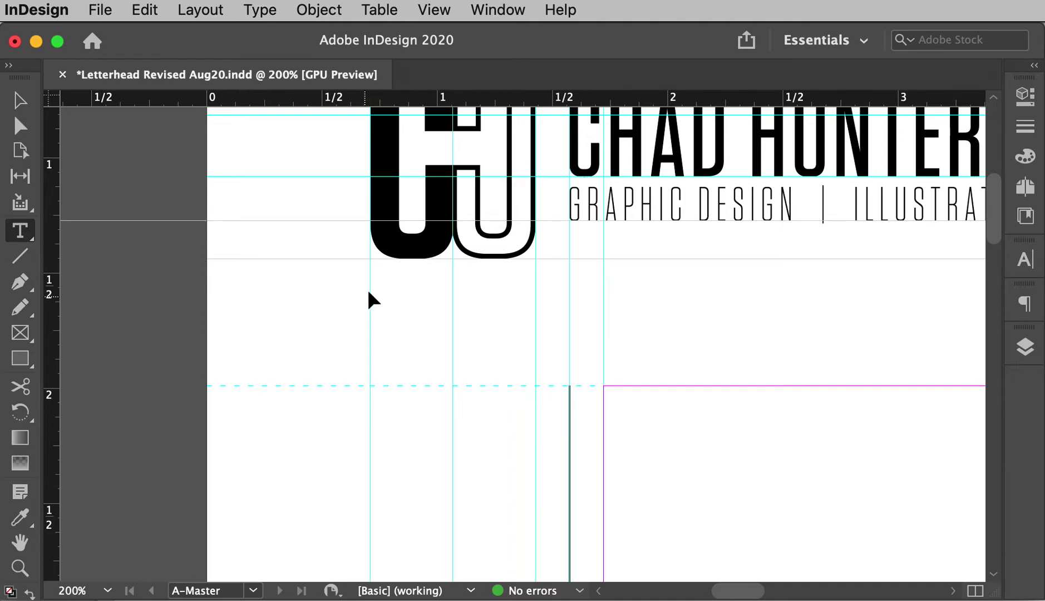
scroll(473, 468, down, 20)
scroll(486, 485, up, 3)
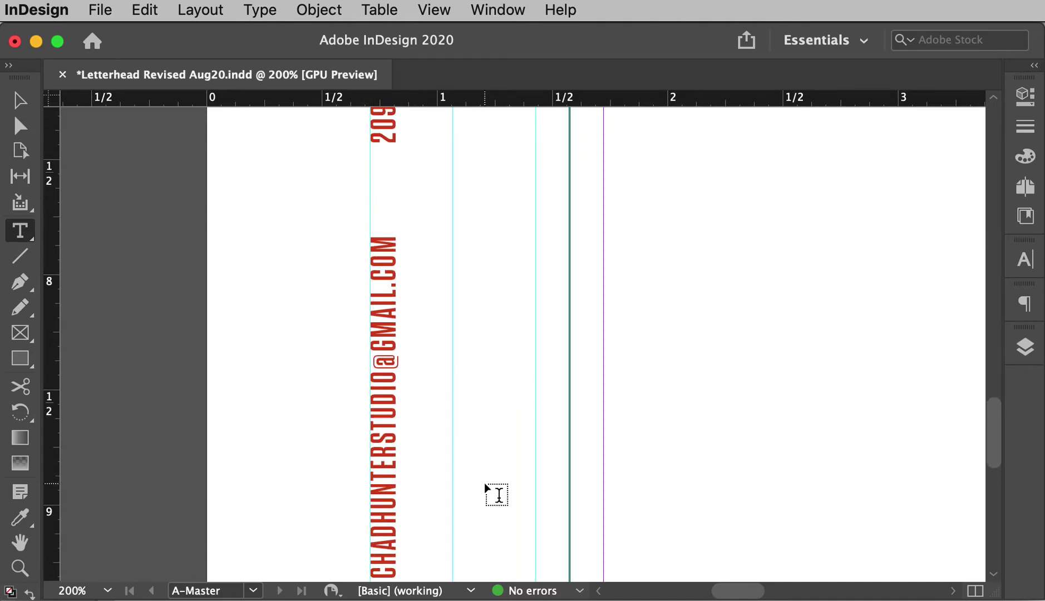
scroll(416, 402, up, 12)
scroll(417, 402, right, 1)
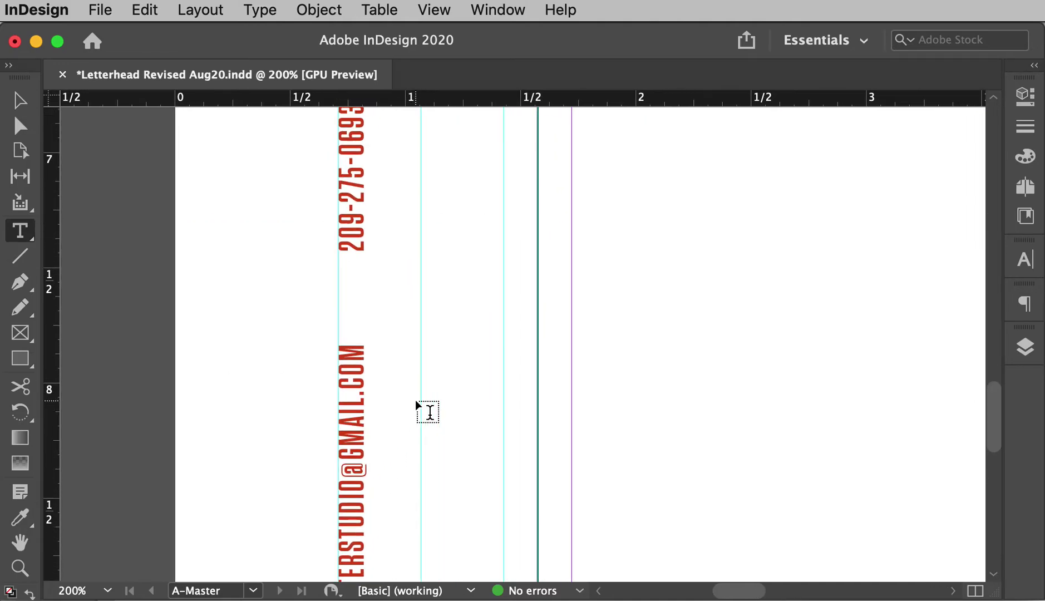
scroll(417, 402, up, 18)
scroll(416, 402, right, 3)
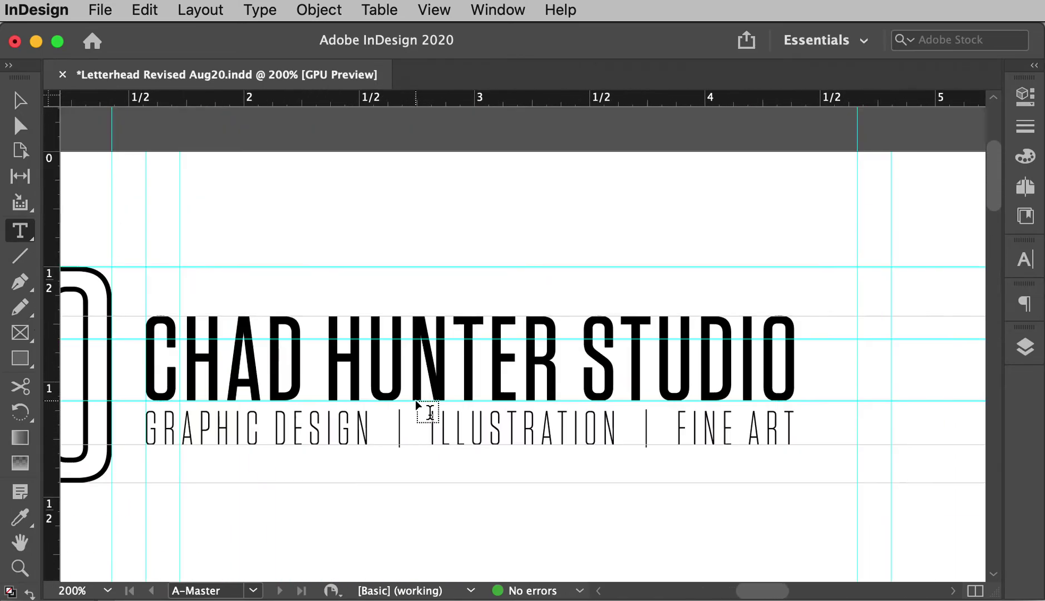
scroll(416, 402, down, 2)
scroll(416, 402, right, 1)
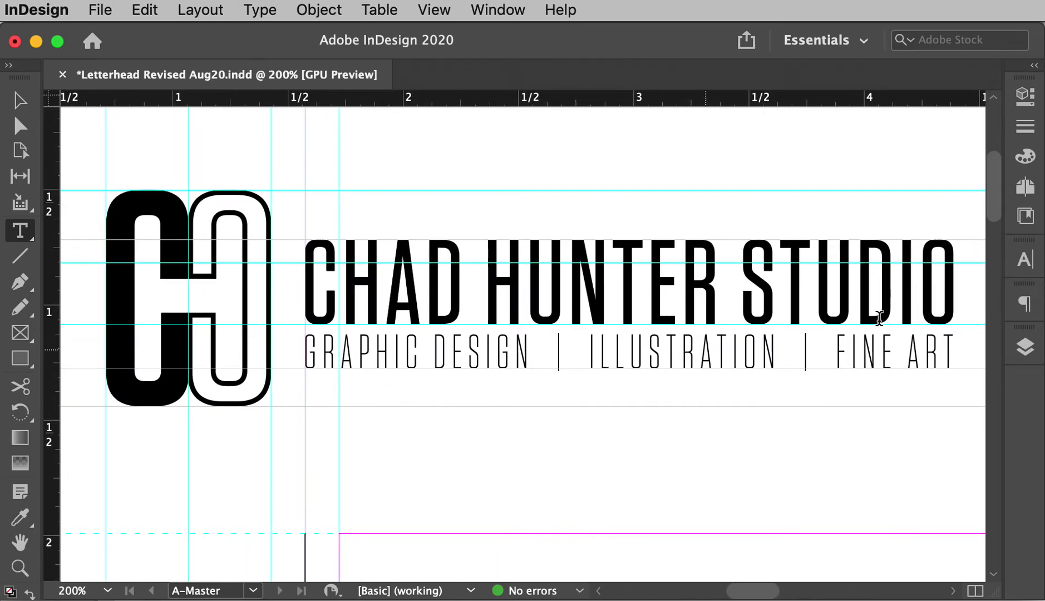
click(1031, 355)
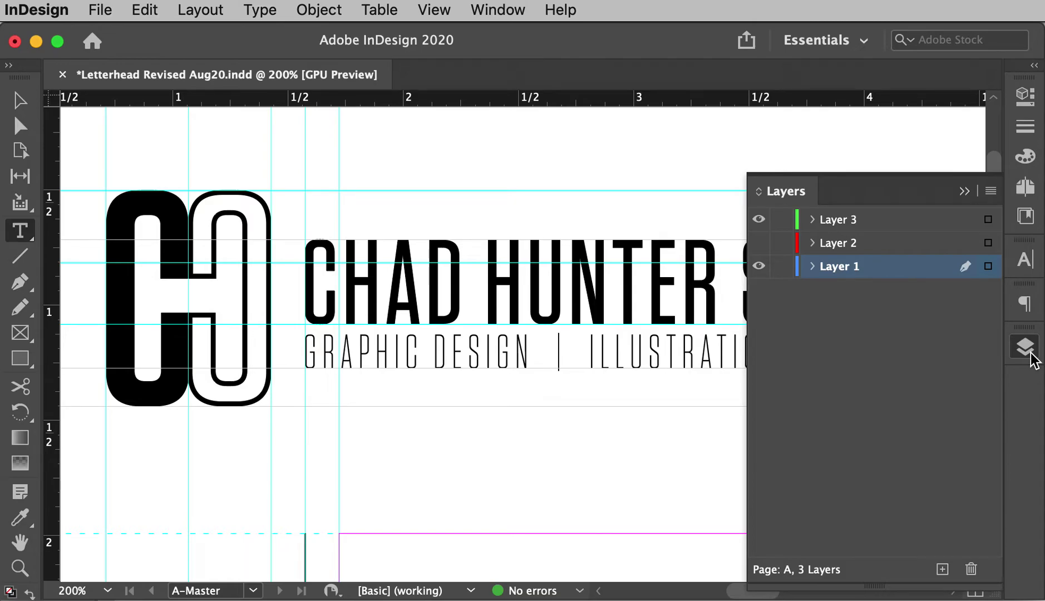
Make Layer 2's coloured measurement boxes visible and zoom to 300% on the logo.
click(759, 243)
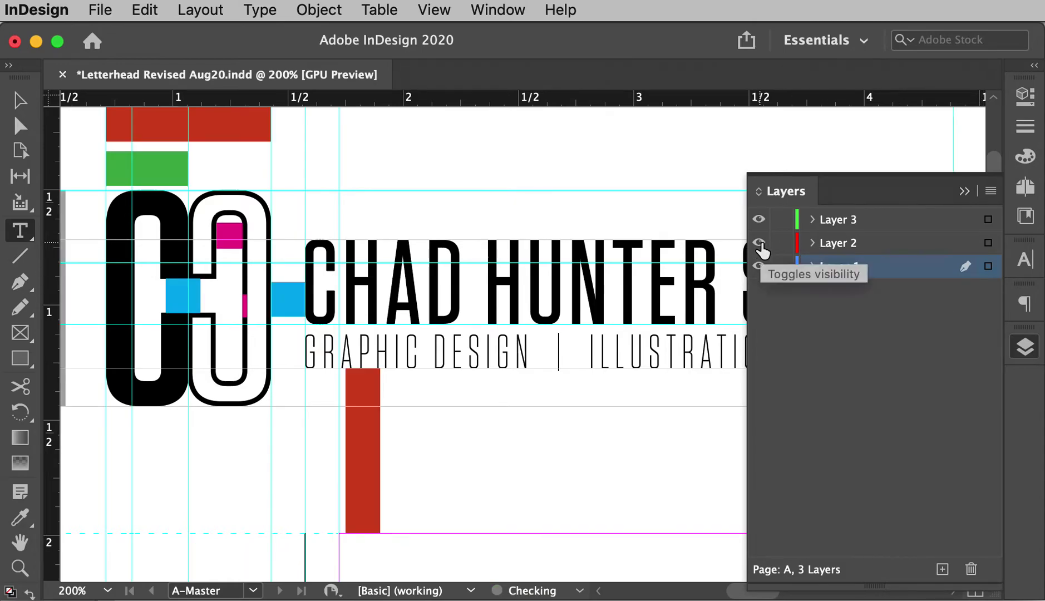
click(964, 193)
drag(596, 184, 598, 243)
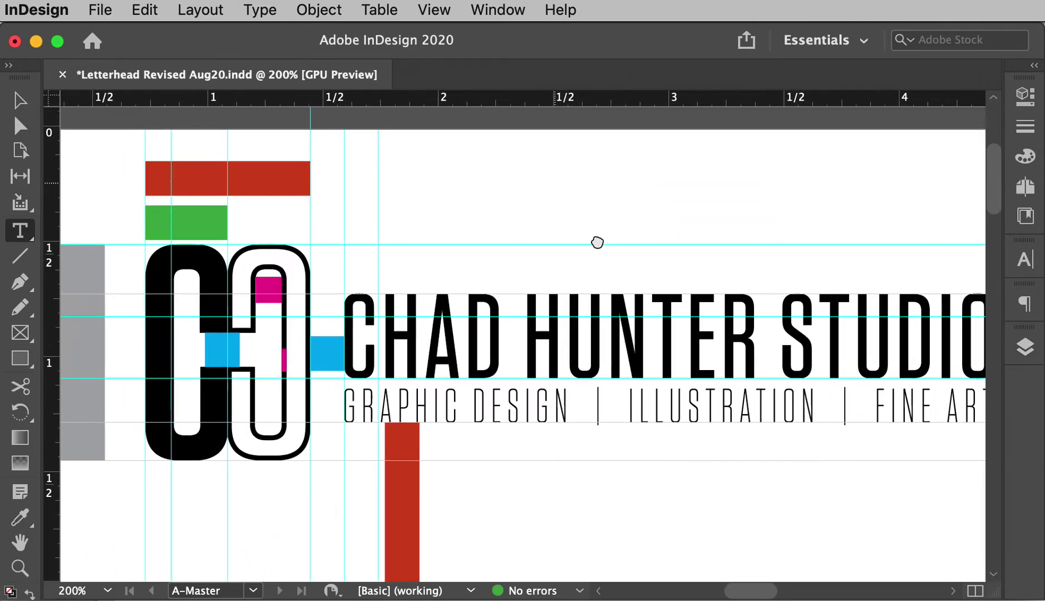
scroll(537, 335, left, 5)
click(480, 376)
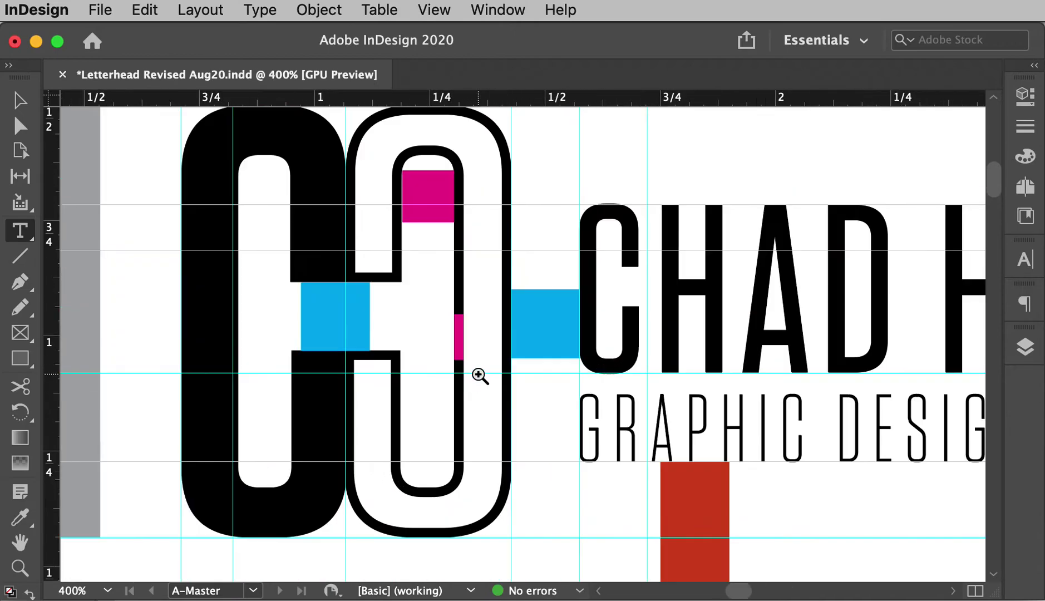
scroll(584, 401, up, 3)
scroll(584, 401, left, 5)
scroll(518, 425, right, 2)
alt+click(539, 419)
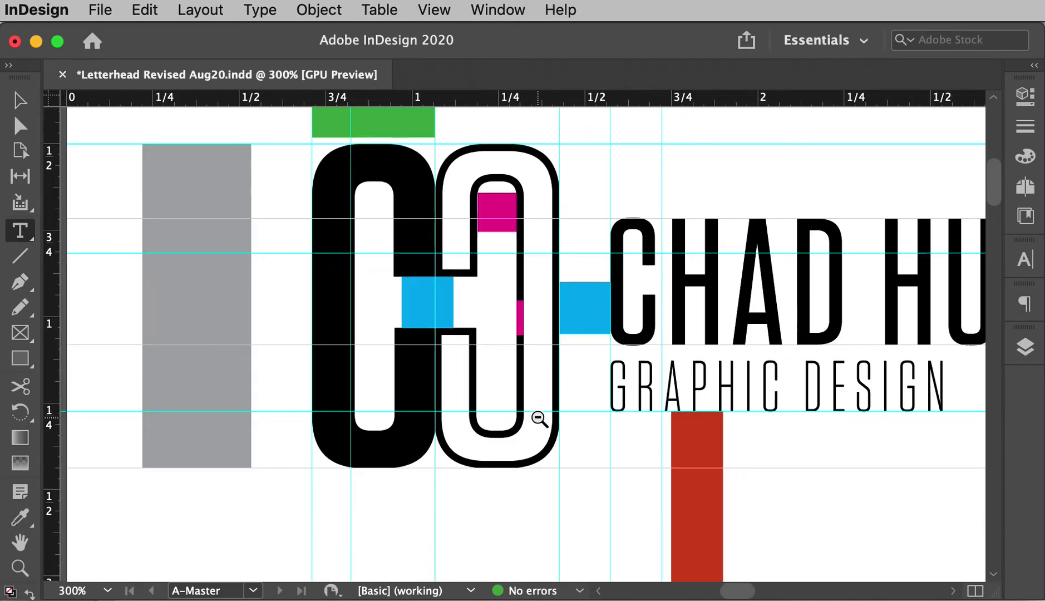
scroll(538, 418, up, 2)
scroll(538, 419, left, 1)
Select the whole CH logo group rather than just its blue square.
super+click(434, 322)
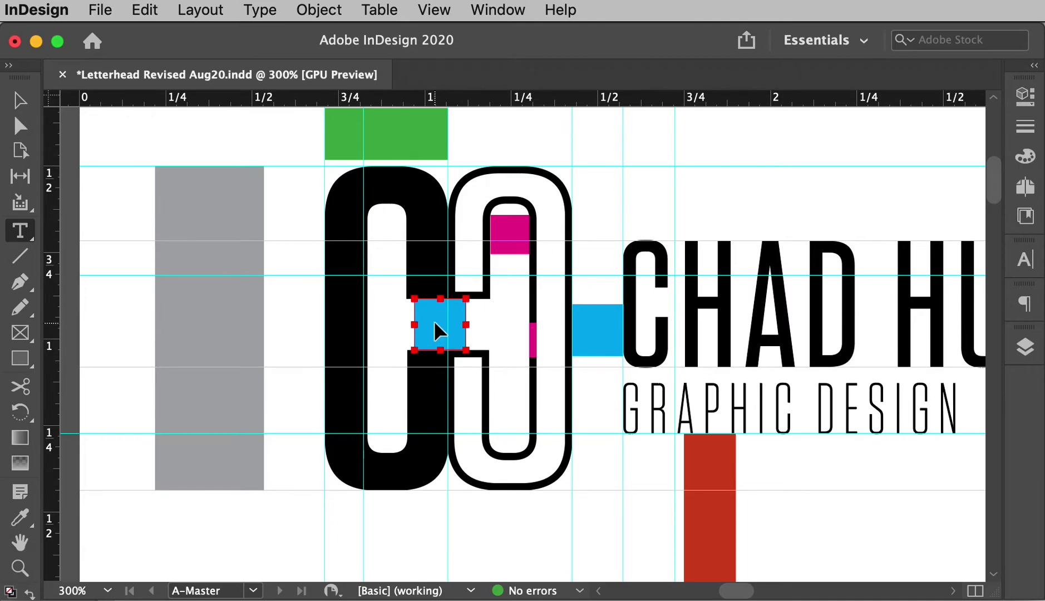
super+click(233, 129)
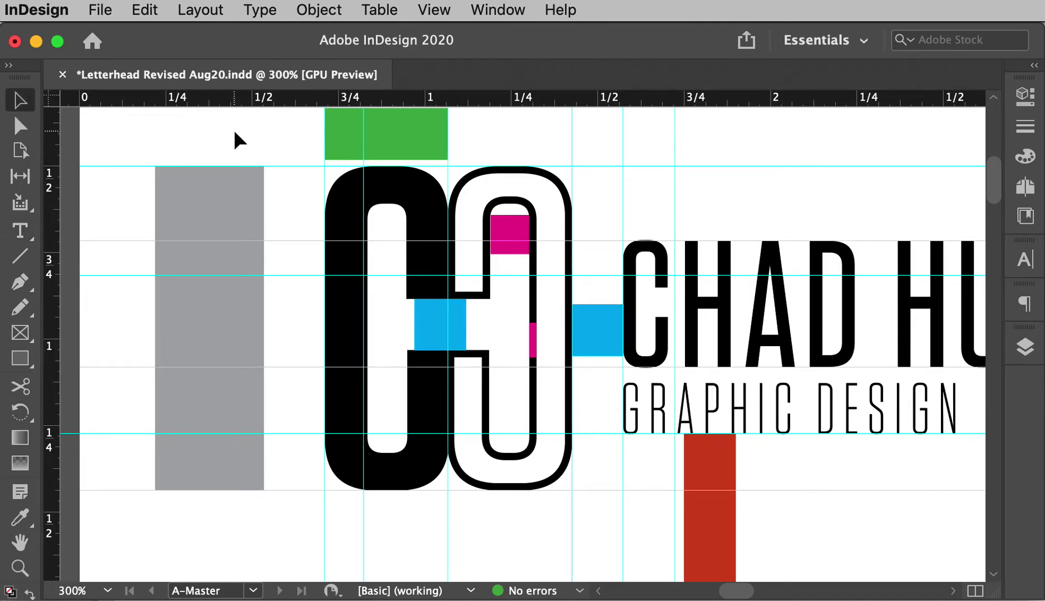
super+click(385, 326)
super+click(438, 333)
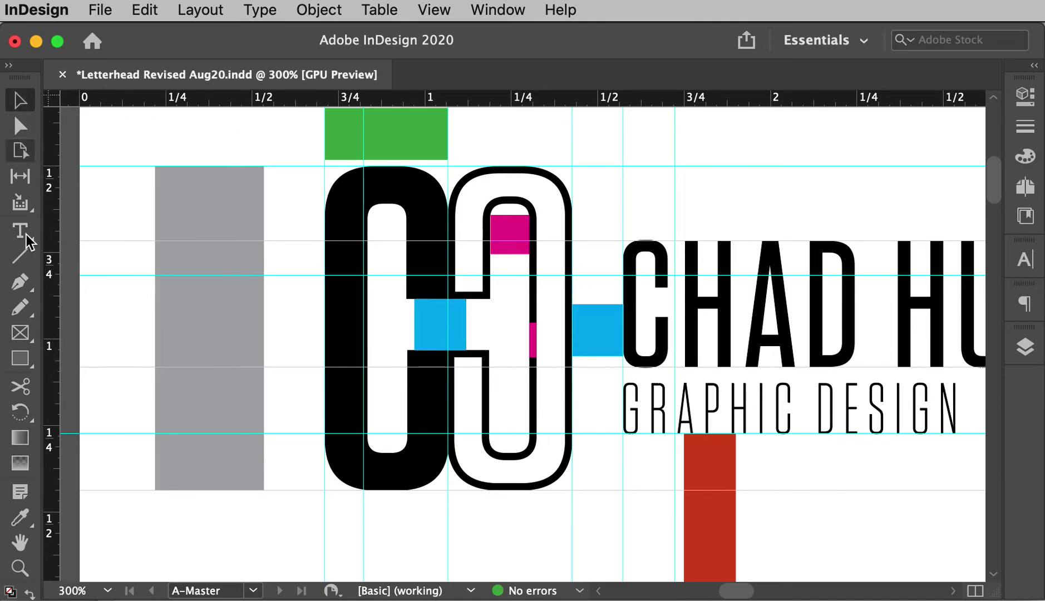
click(386, 328)
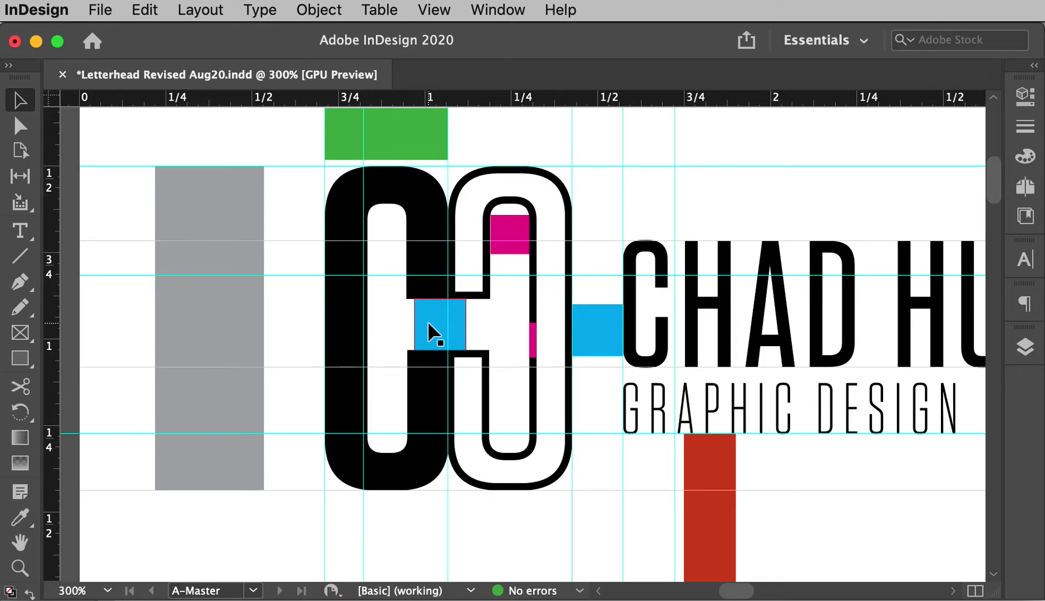
Review the studio name and FINE ART tagline against the spacing blocks, then zoom to 200%.
drag(537, 330, 432, 318)
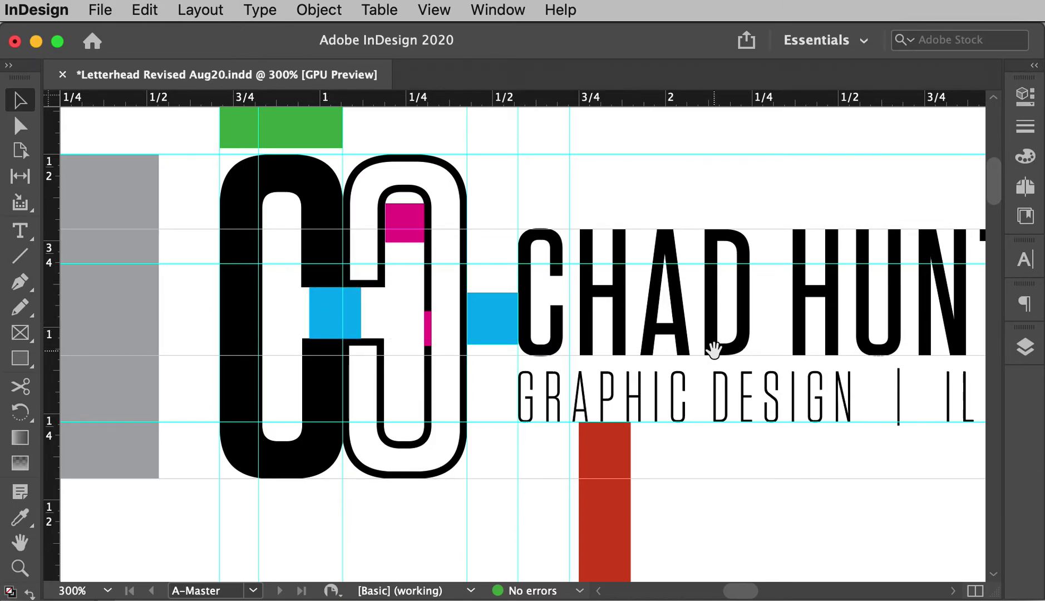
drag(712, 350, 427, 334)
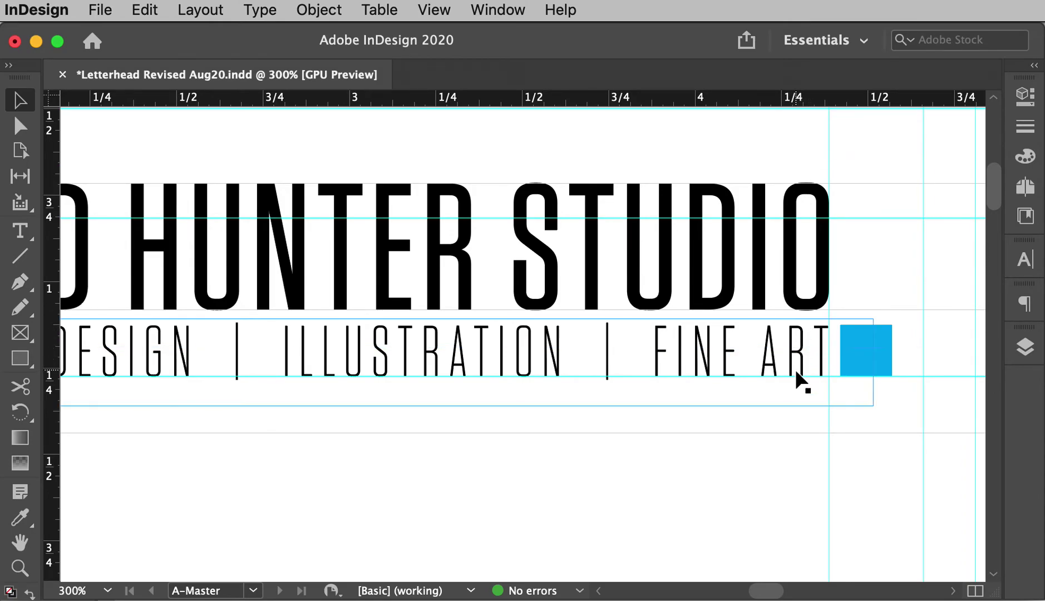
drag(490, 362, 940, 369)
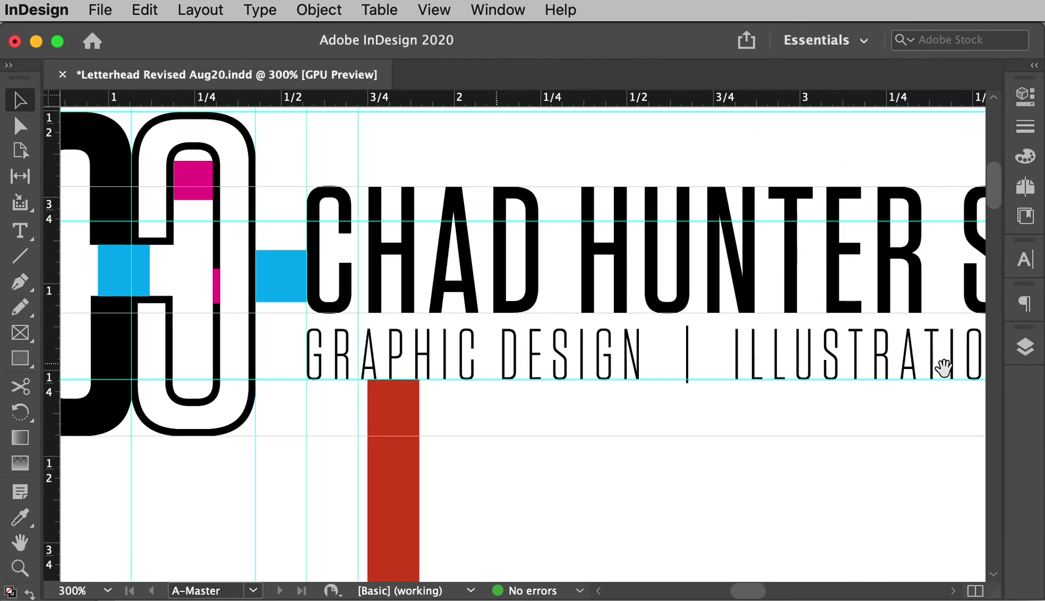
drag(611, 367, 688, 362)
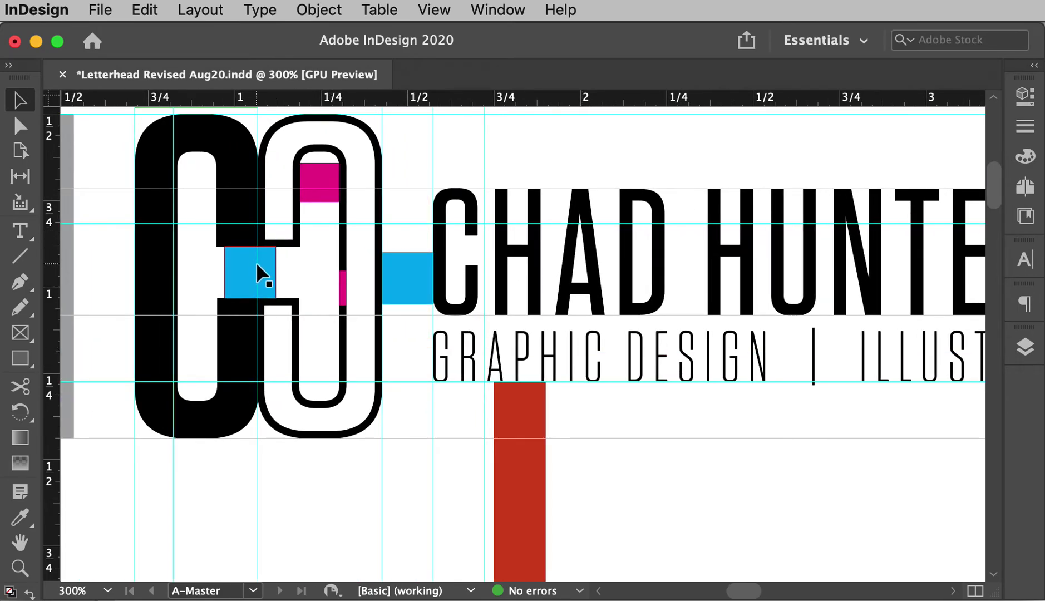
drag(751, 378, 475, 498)
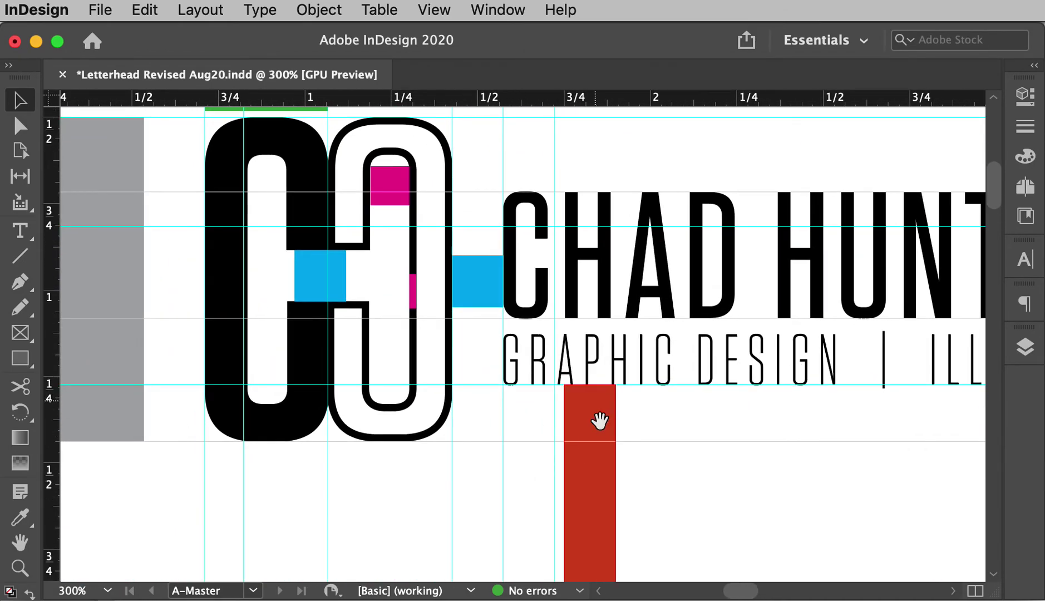
drag(600, 420, 575, 351)
key(super+minus)
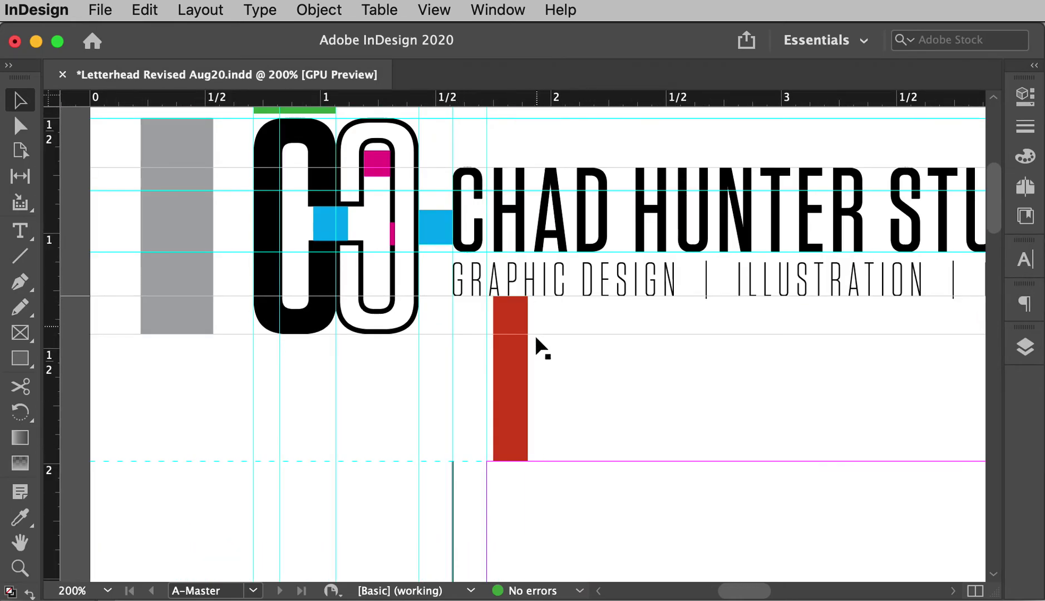
scroll(500, 428, up, 5)
scroll(500, 428, up, 1)
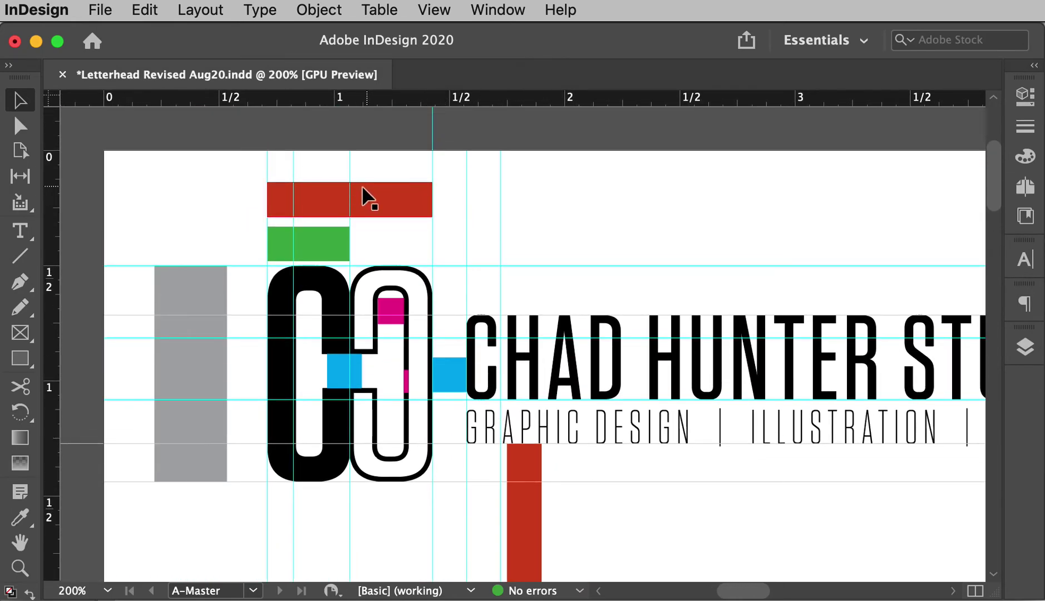
drag(612, 495, 378, 415)
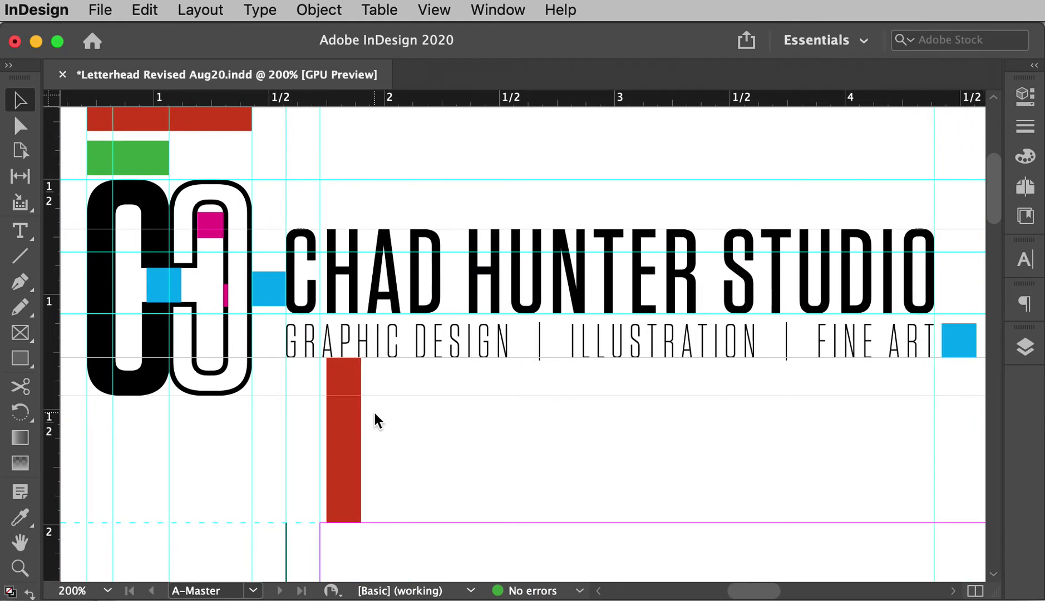
scroll(249, 211, left, 3)
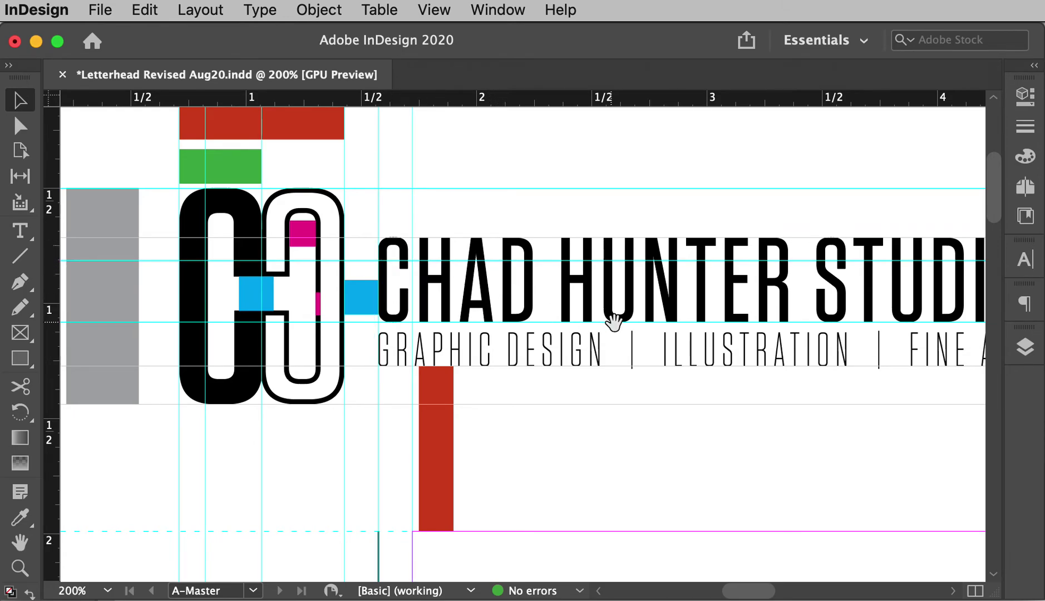
key(super+equal)
key(super+equal)
scroll(627, 312, left, 3)
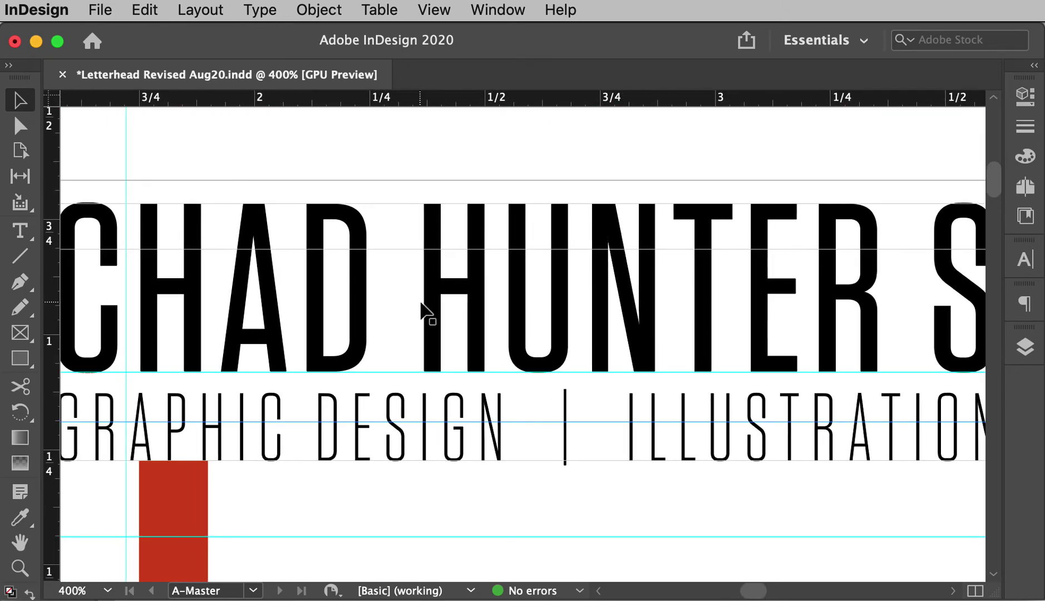
key(m)
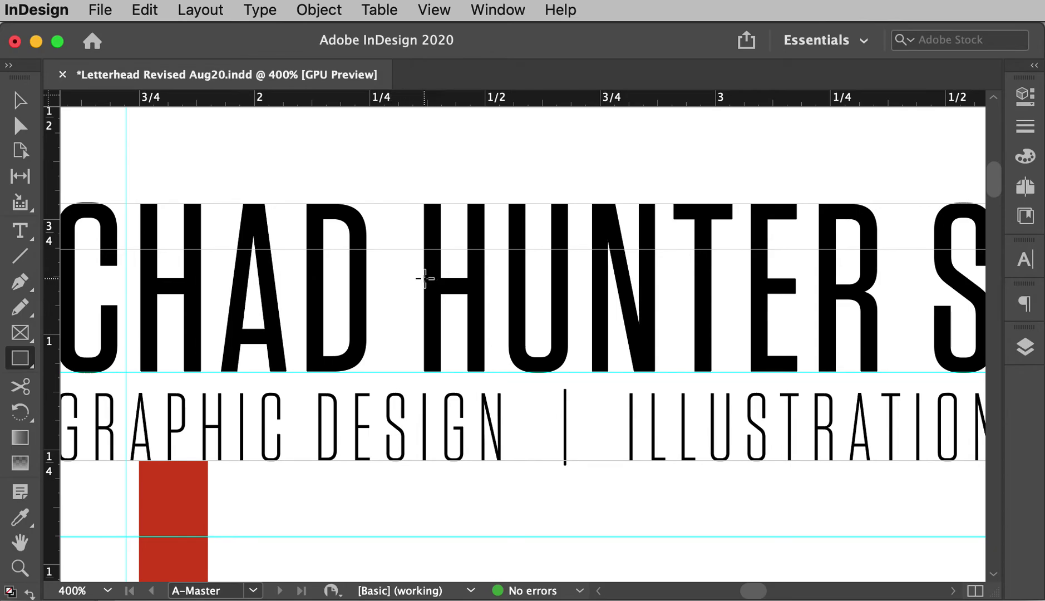
drag(423, 278, 331, 391)
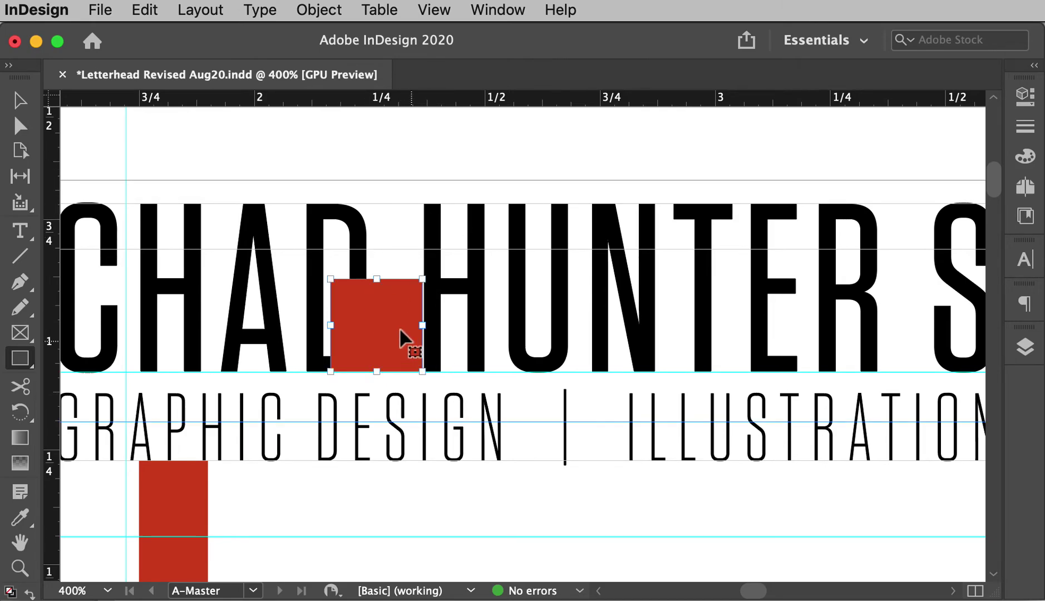
drag(395, 313, 485, 149)
click(333, 162)
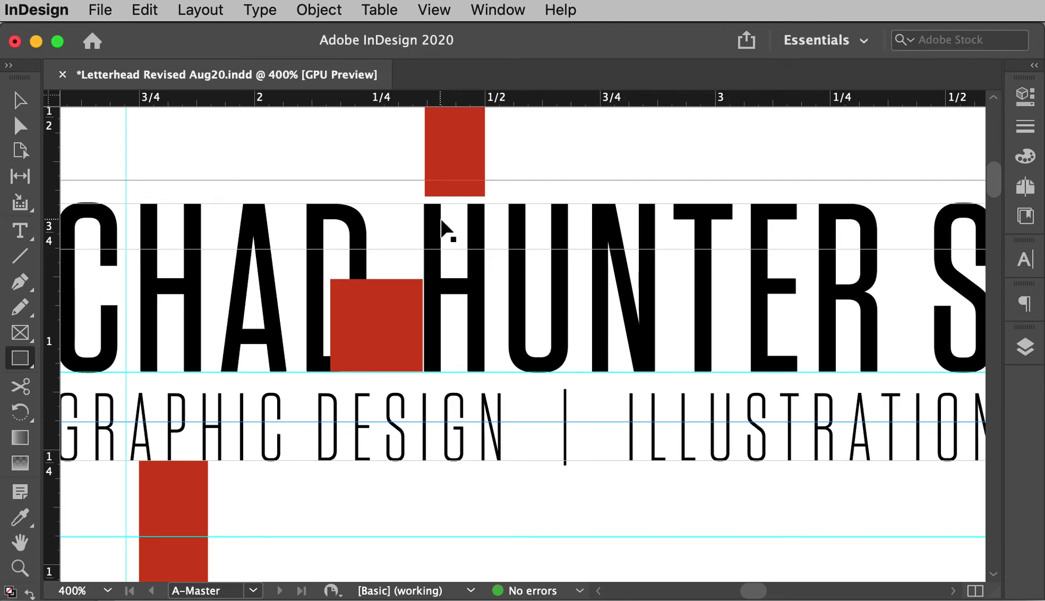
key(super+minus)
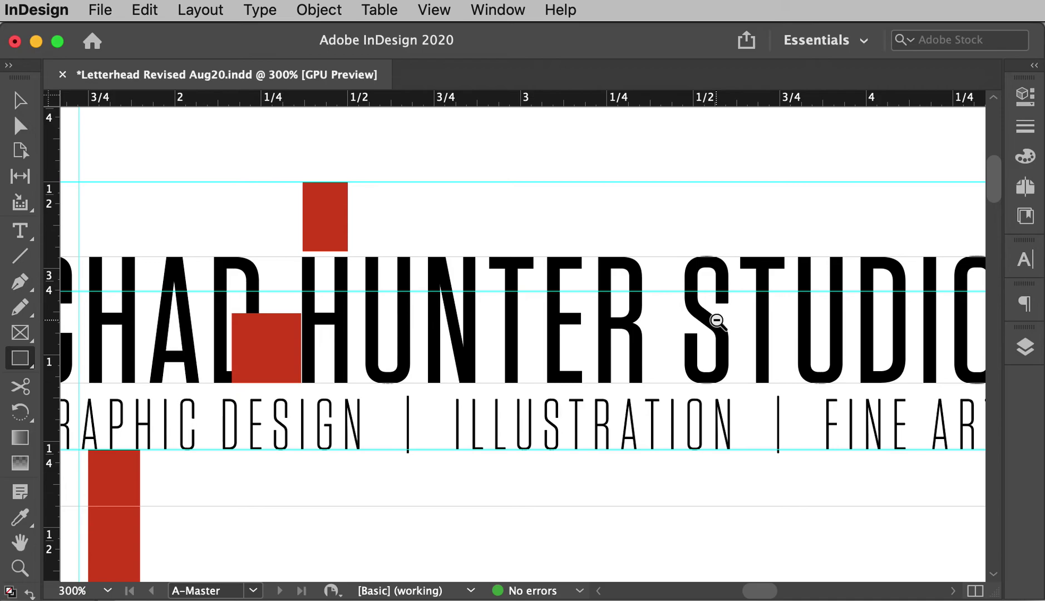
drag(506, 324, 587, 255)
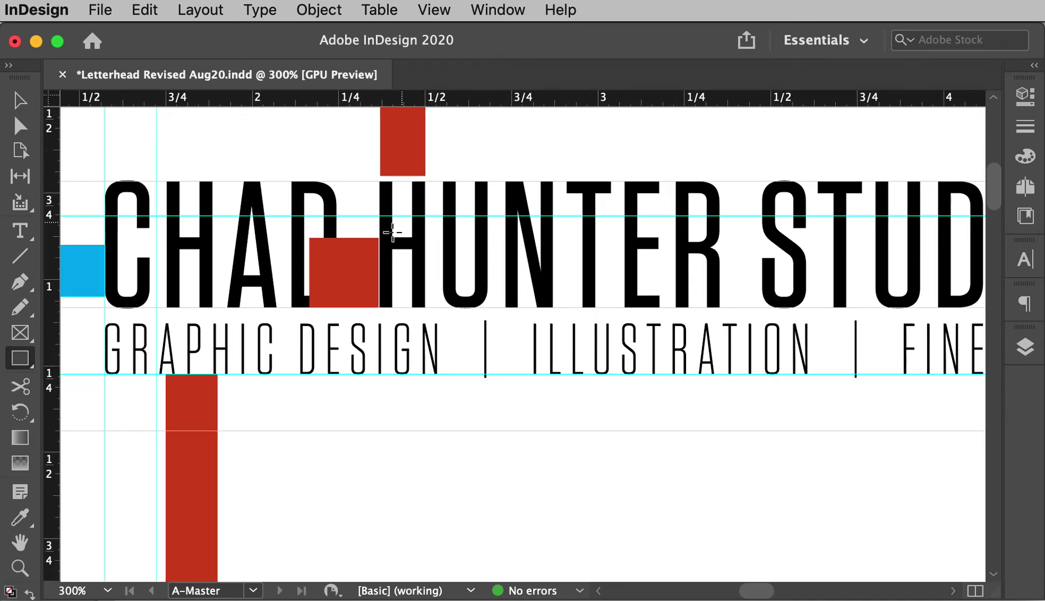
super+click(364, 275)
shift+super+click(399, 167)
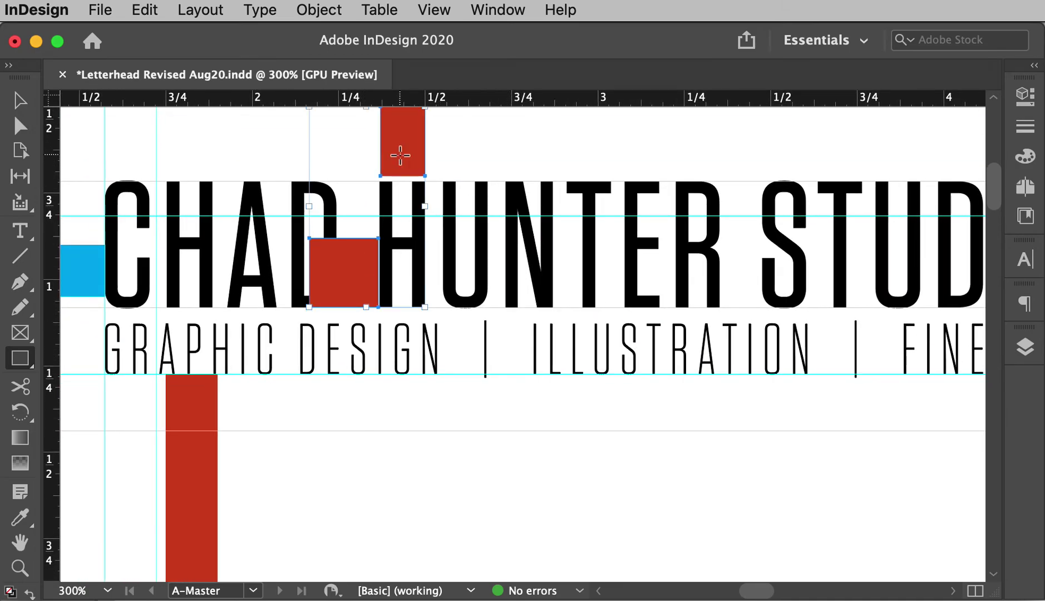
key(Delete)
key(super+minus)
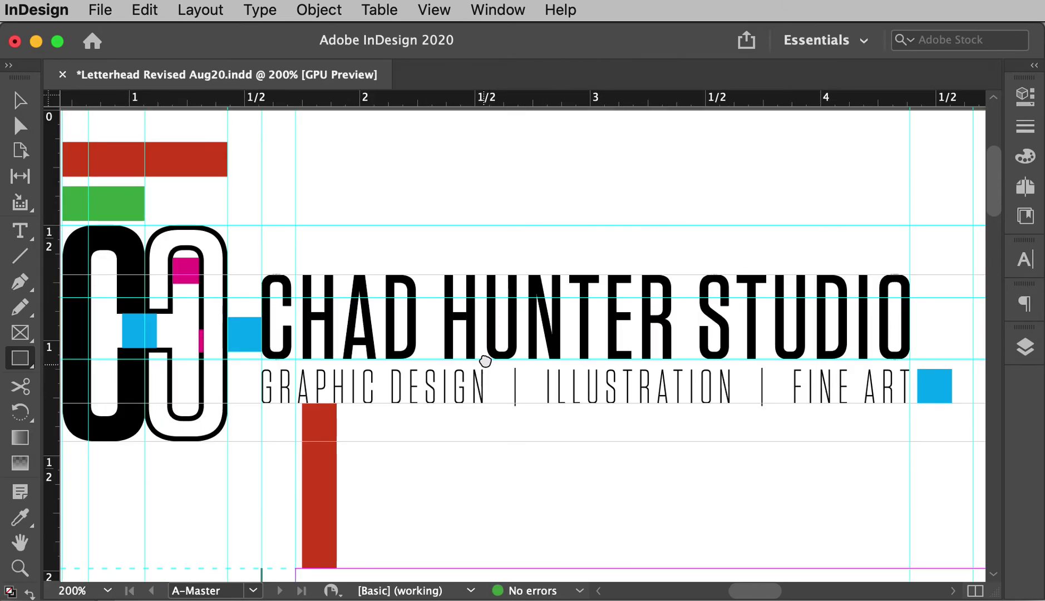
drag(483, 354, 380, 371)
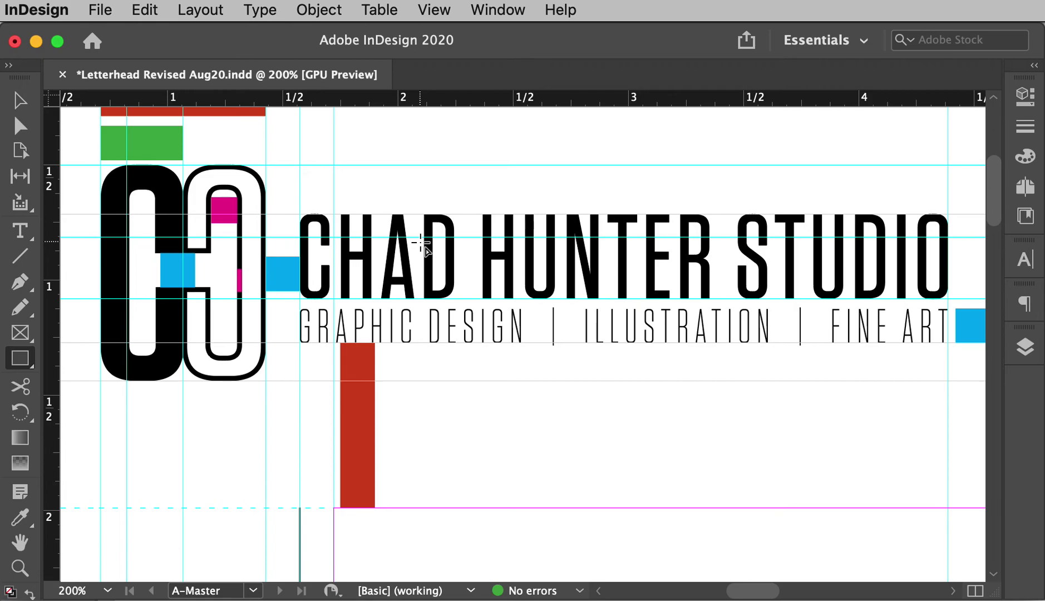
alt+click(632, 389)
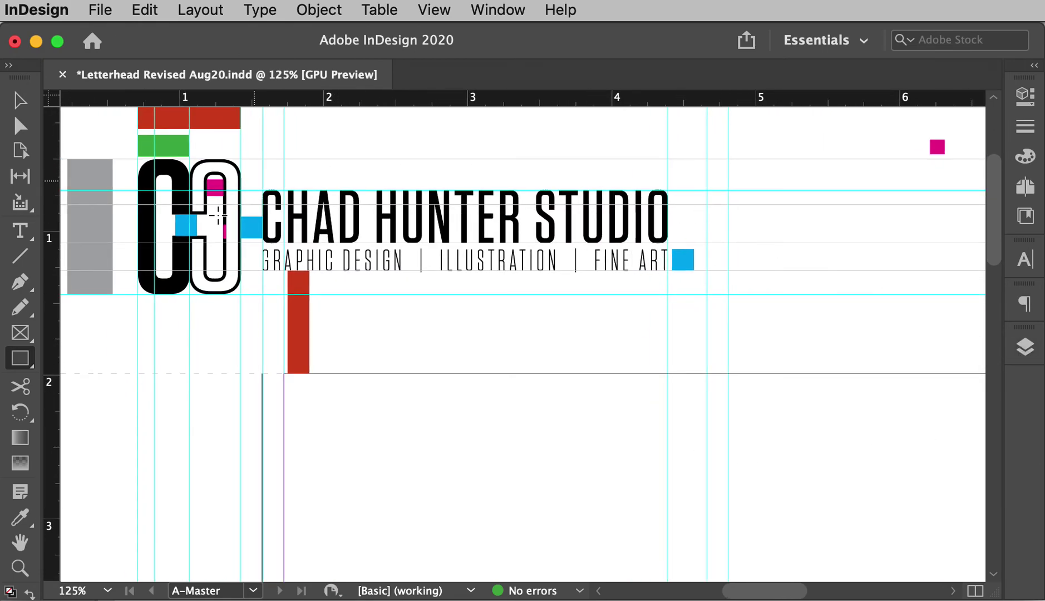
drag(355, 290, 384, 309)
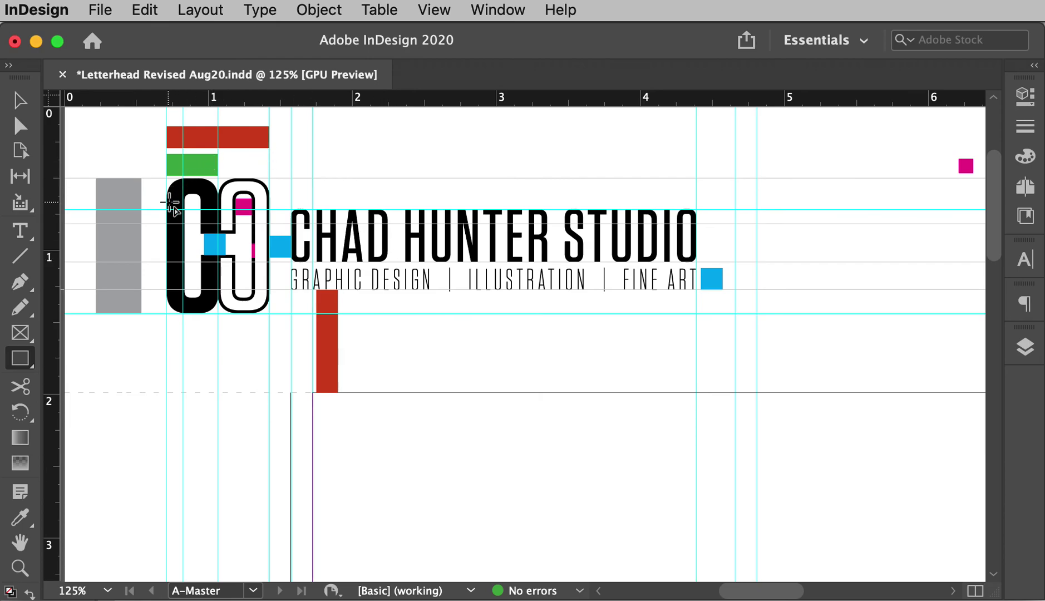
Hide Layer 2 so the coloured measurement shapes disappear from the master.
click(1025, 346)
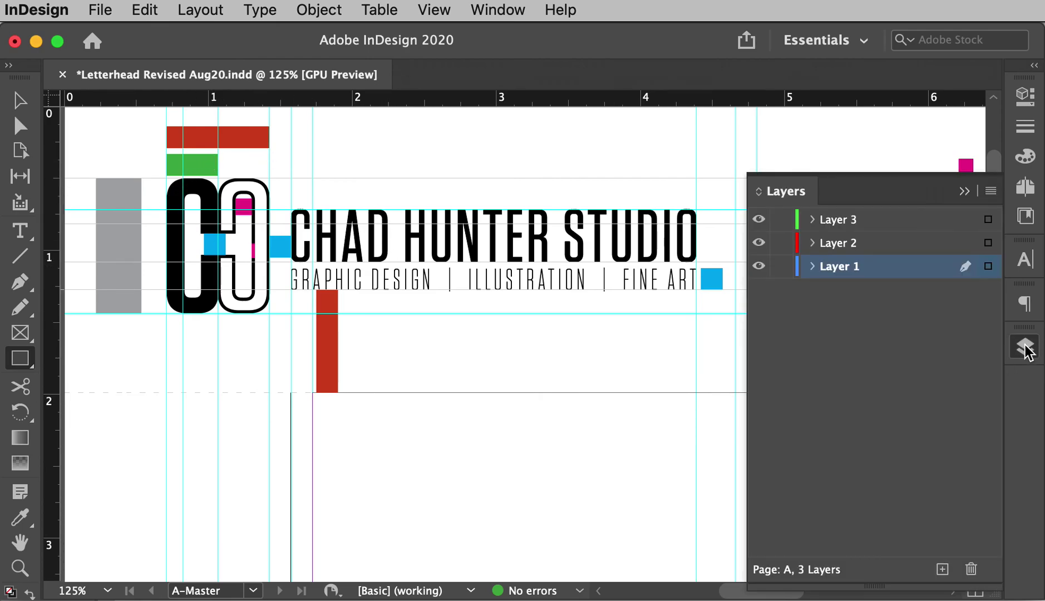
click(758, 243)
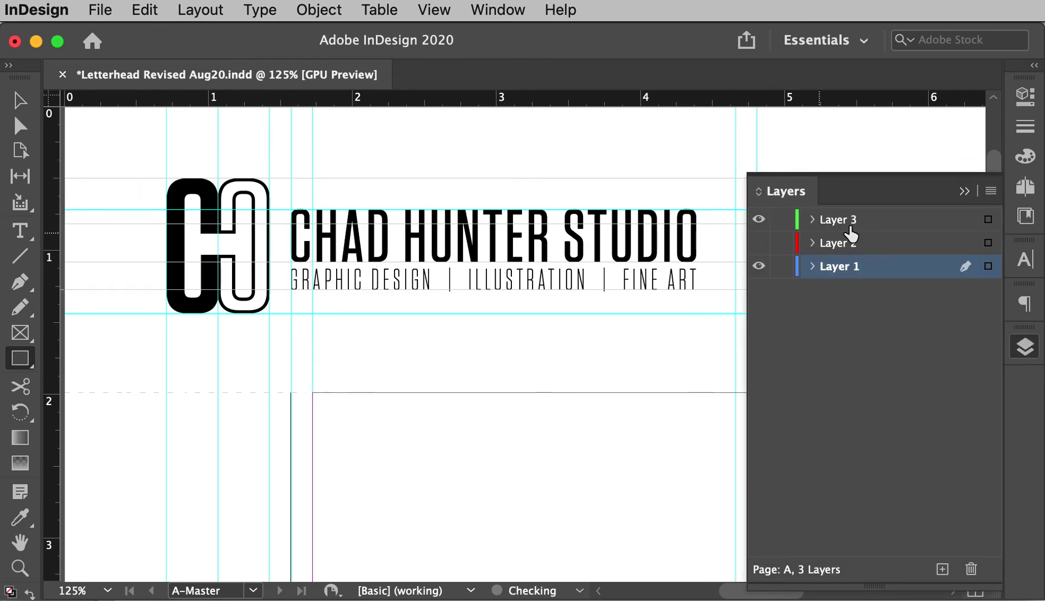
click(959, 193)
alt+super+click(700, 353)
drag(597, 436, 823, 364)
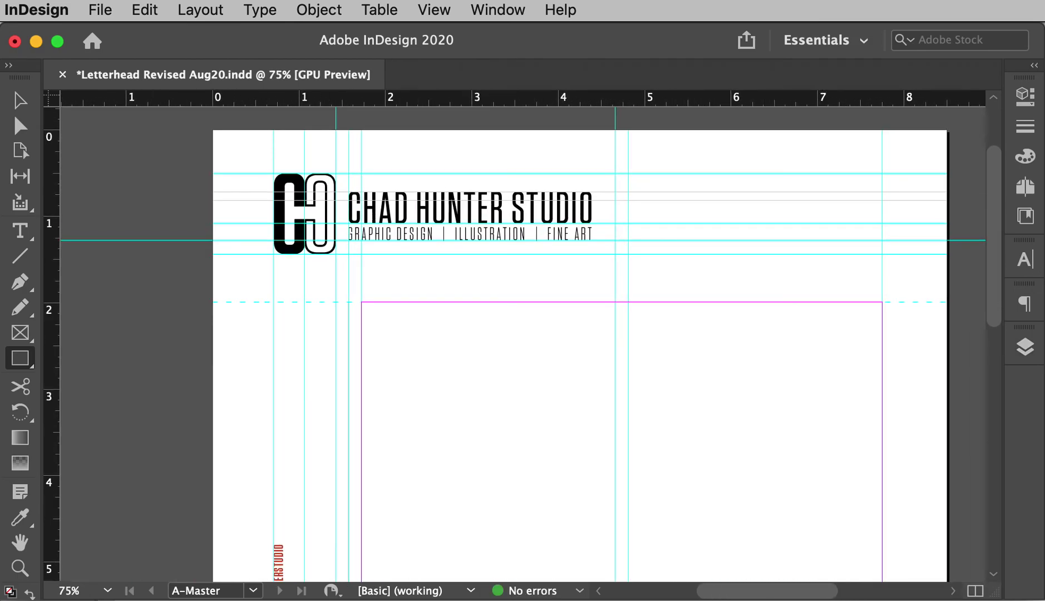
Go to page 2 in Preview mode and page through pages 3 and 4.
click(1025, 187)
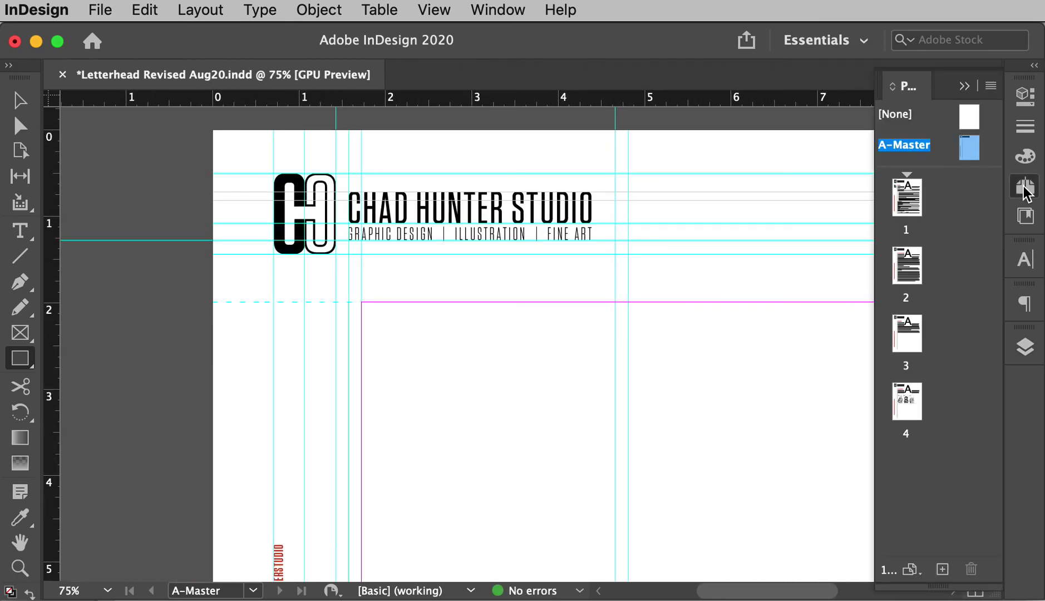
double_click(909, 269)
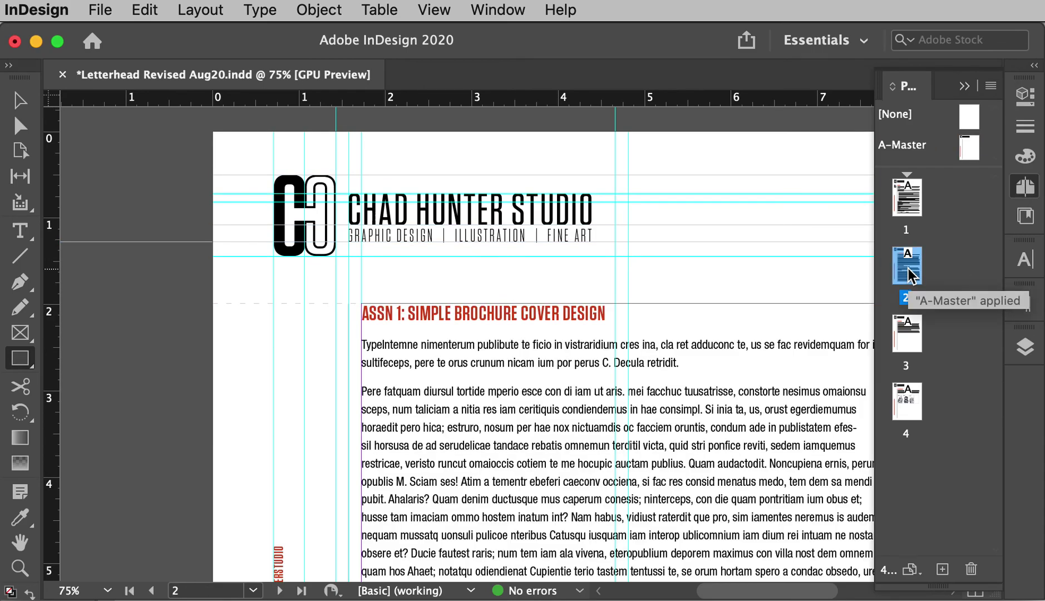
click(965, 86)
scroll(694, 270, right, 4)
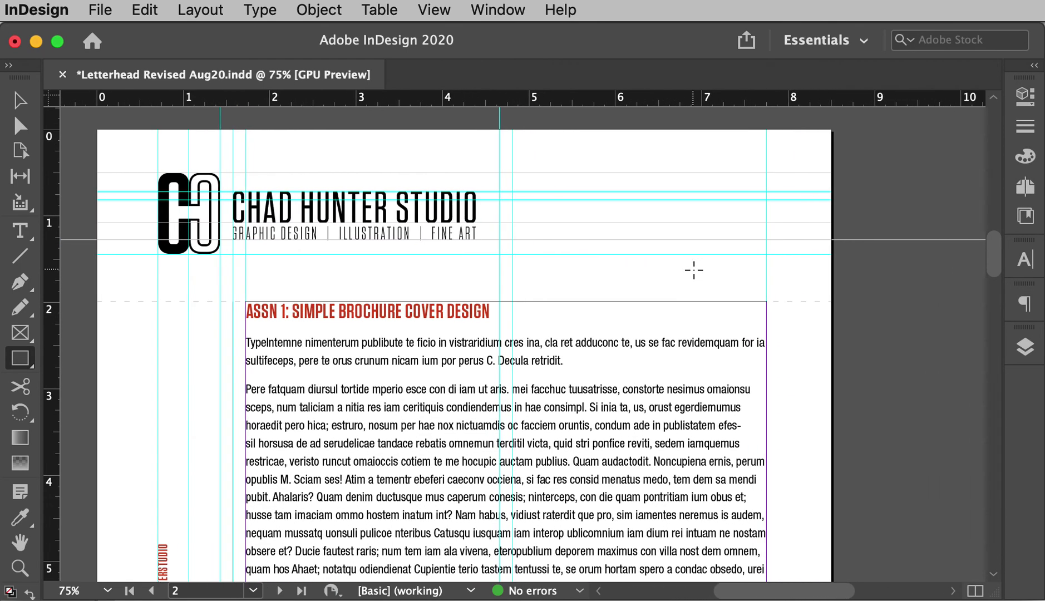
scroll(694, 271, down, 4)
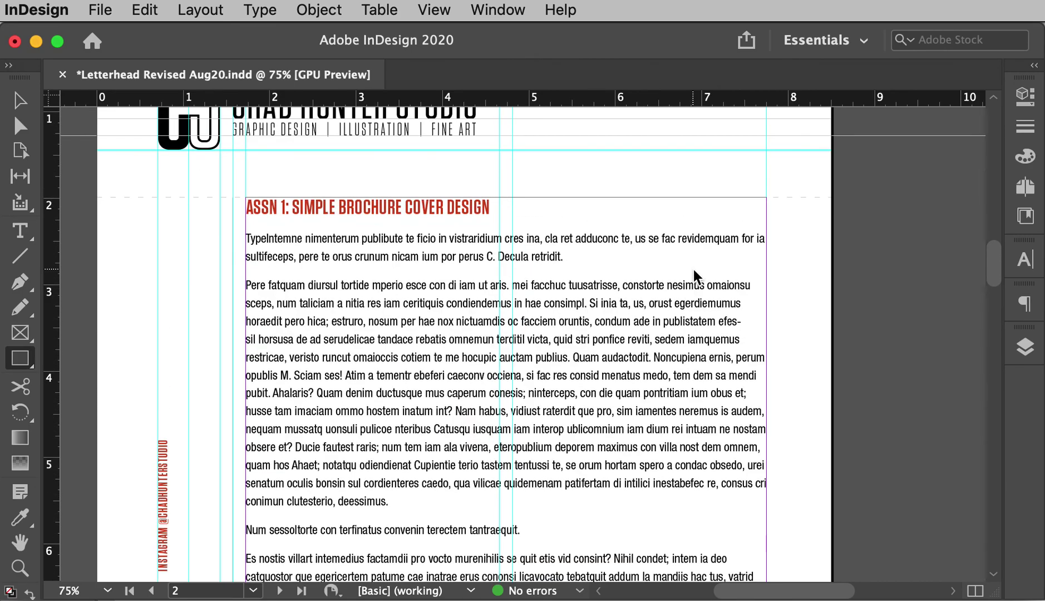
key(super+0)
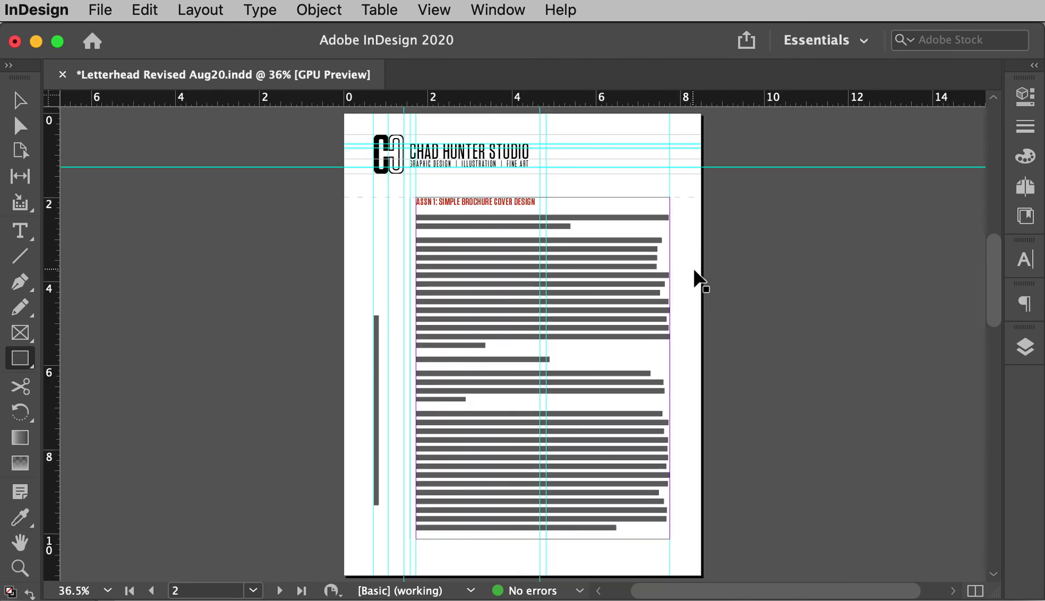
key(w)
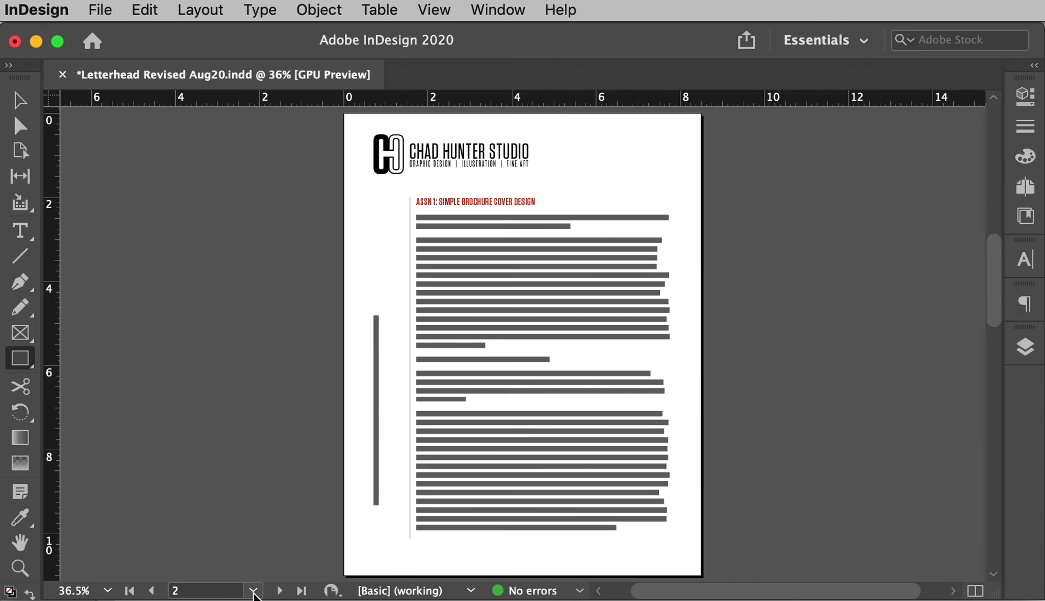
key(super+=)
key(super+=)
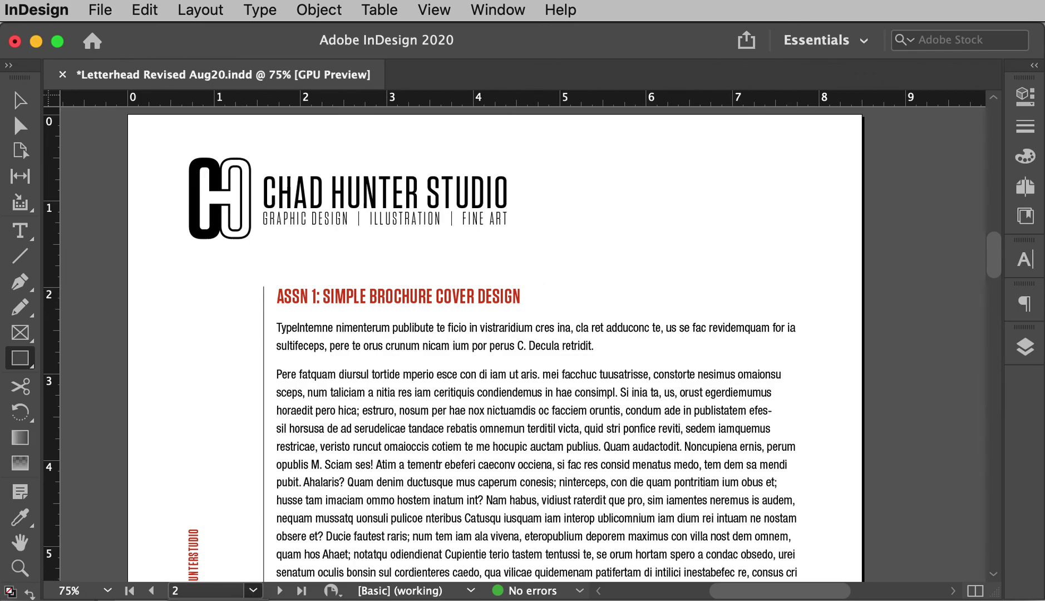
key(shift+Page_Down)
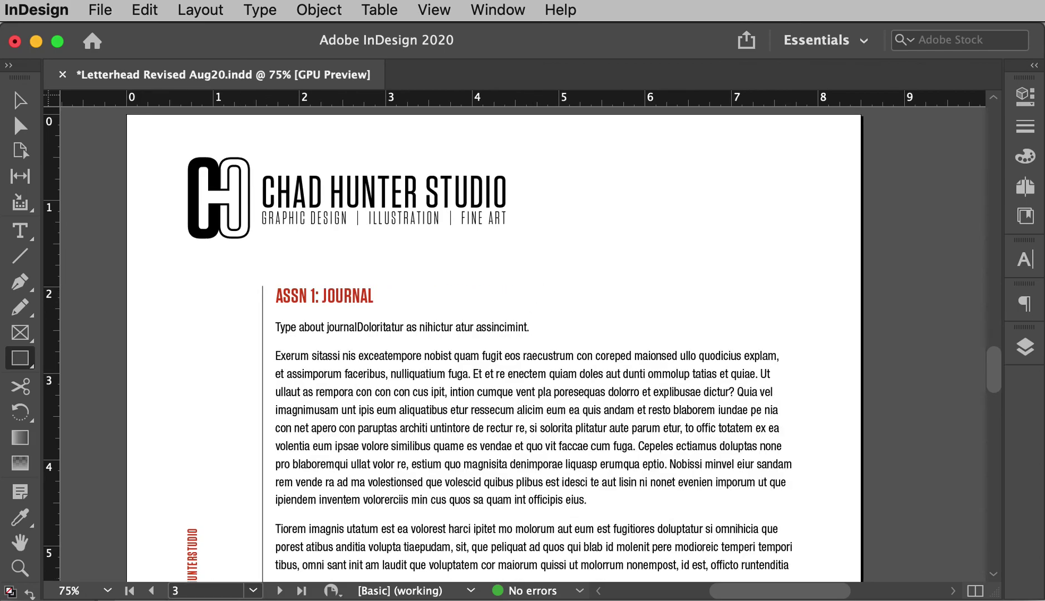
key(shift+Page_Down)
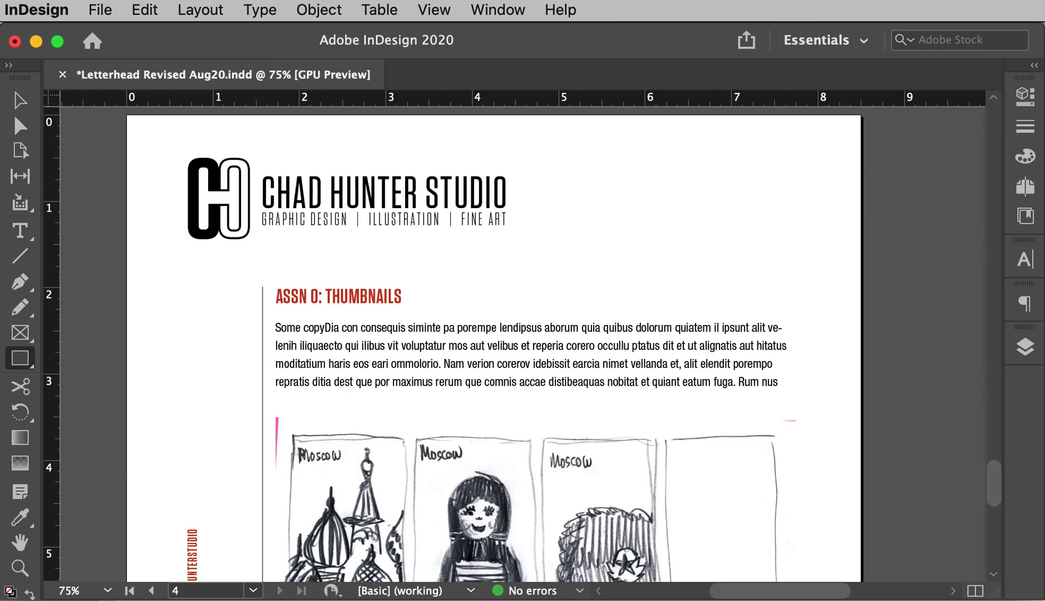